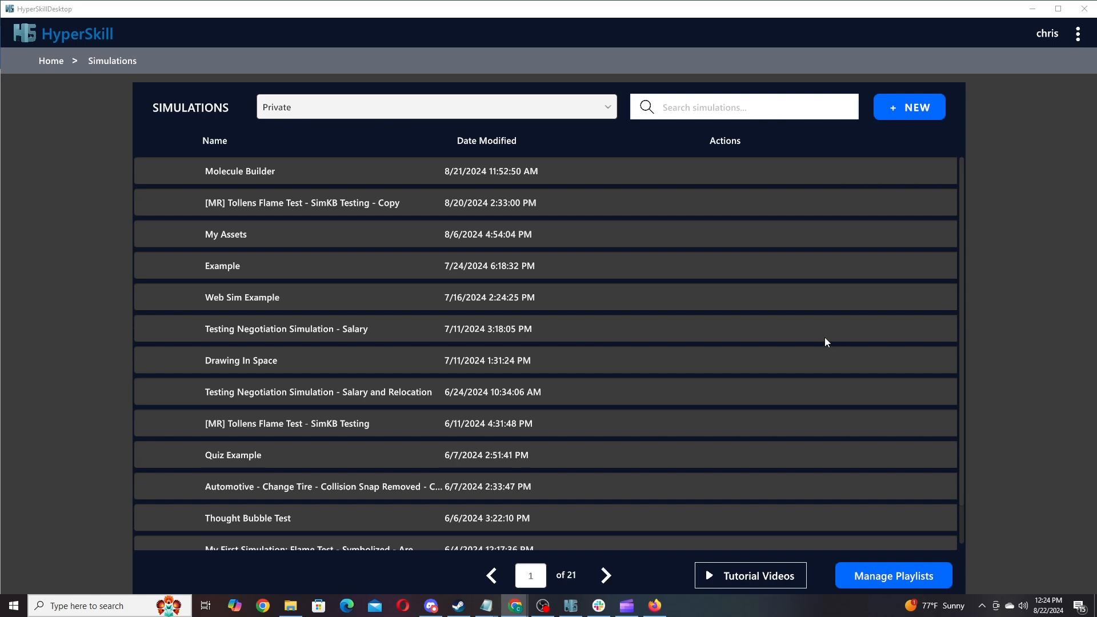
Start a new simulation named 'My First Simulation'.
click(924, 108)
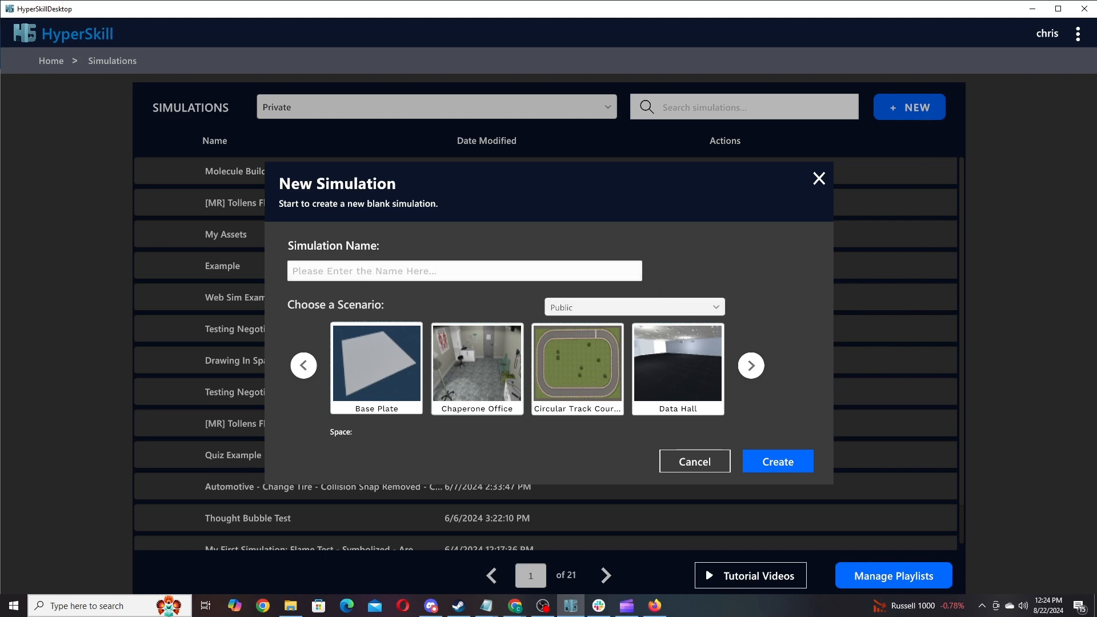
click(460, 272)
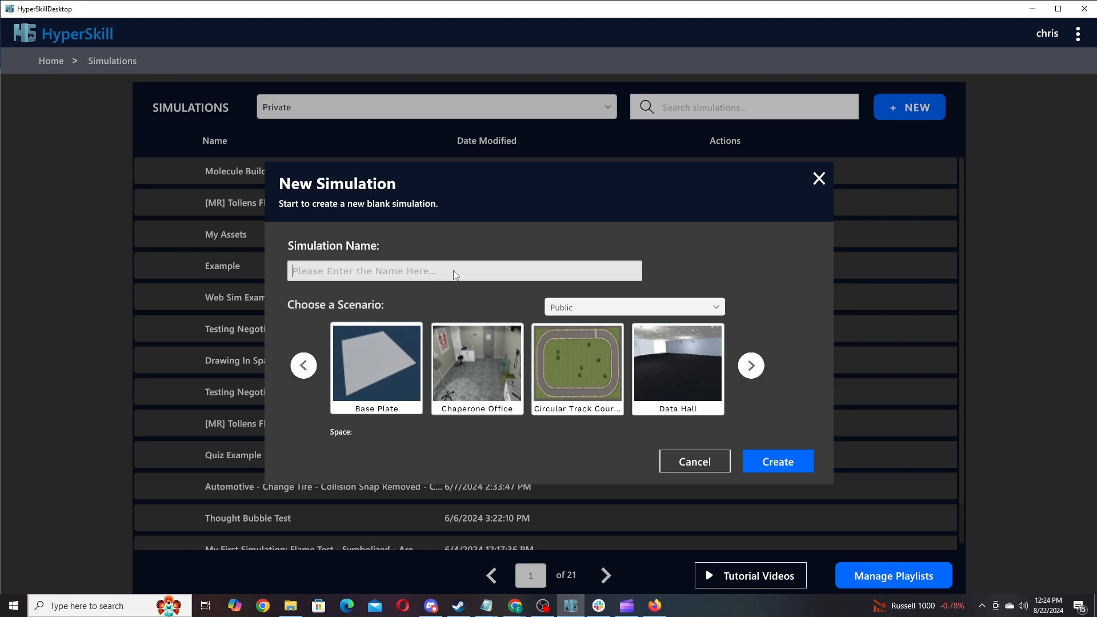
text(My Fi)
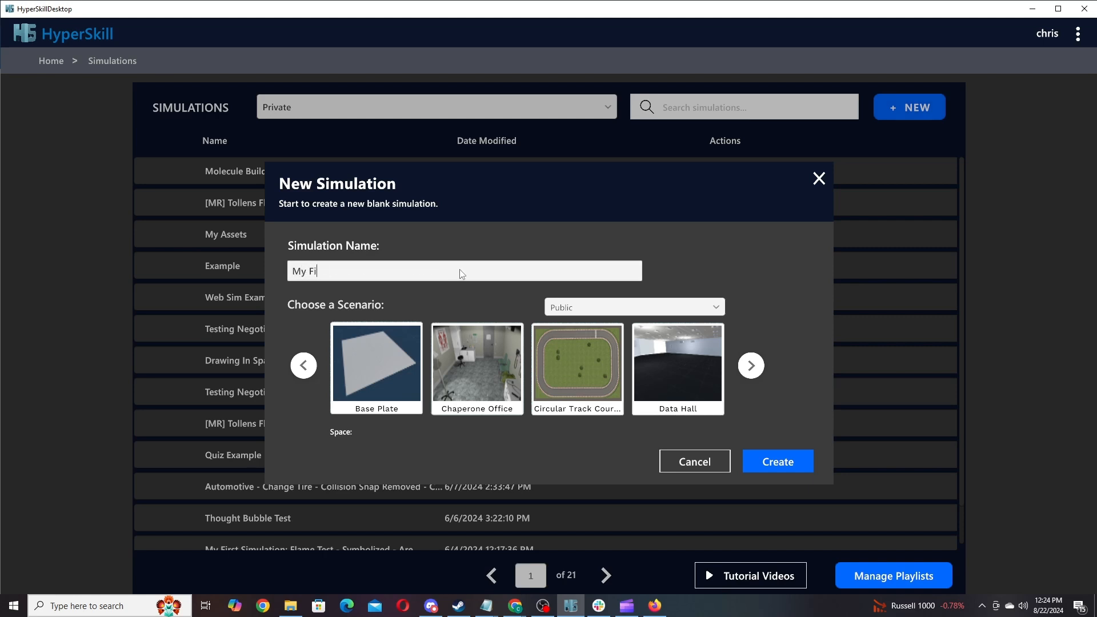
text(rst Simulation)
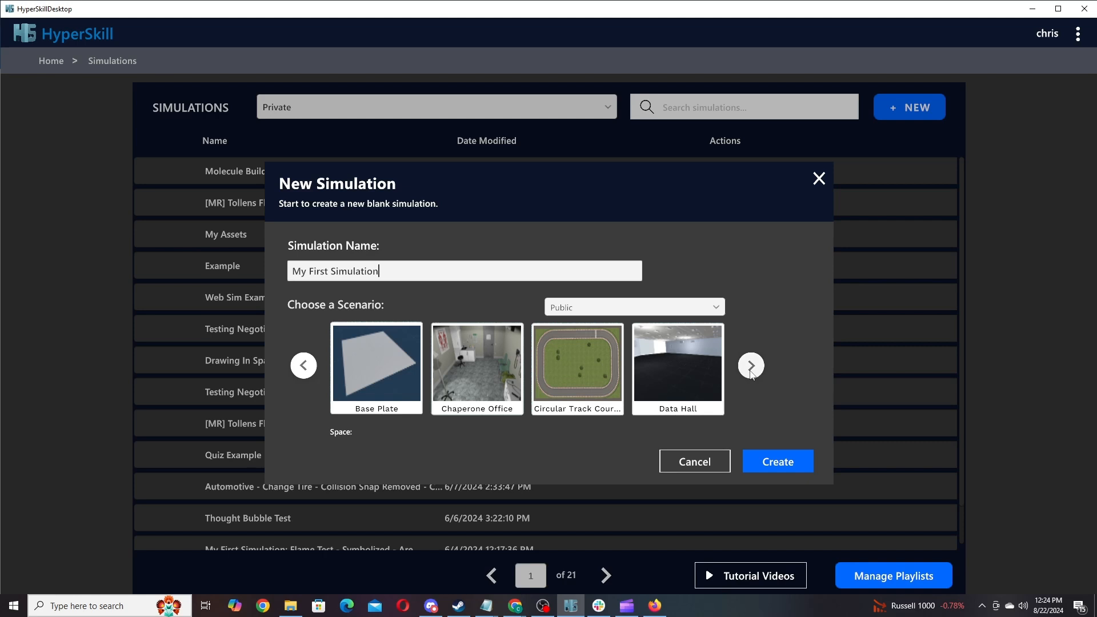
Pick the Public Classroom scenario from the Public source and create the simulation.
click(667, 309)
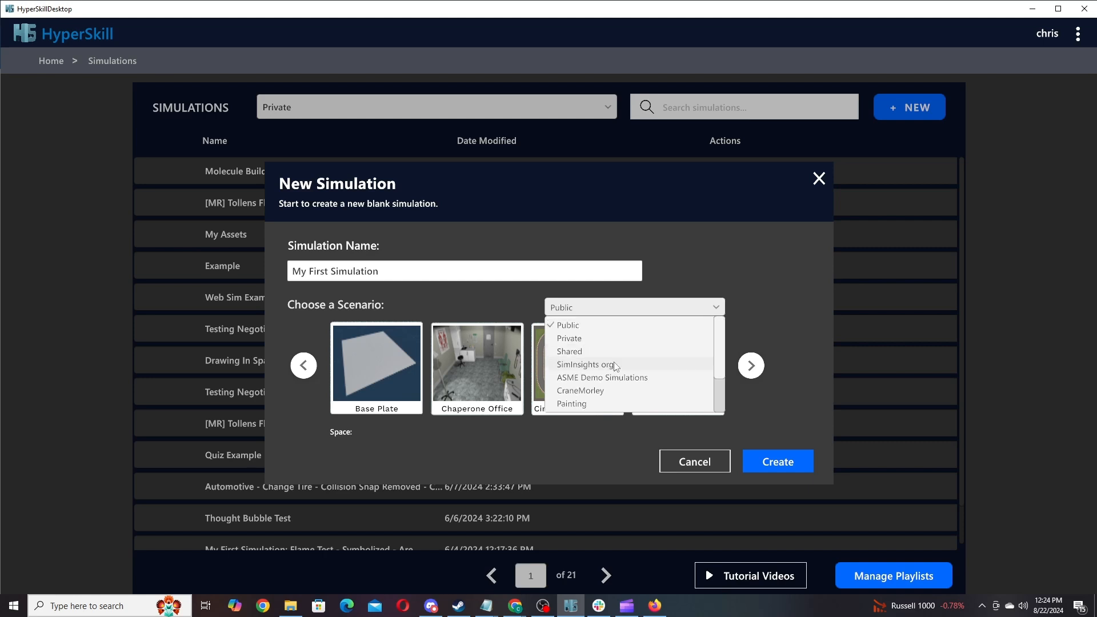
click(645, 301)
click(758, 366)
click(753, 366)
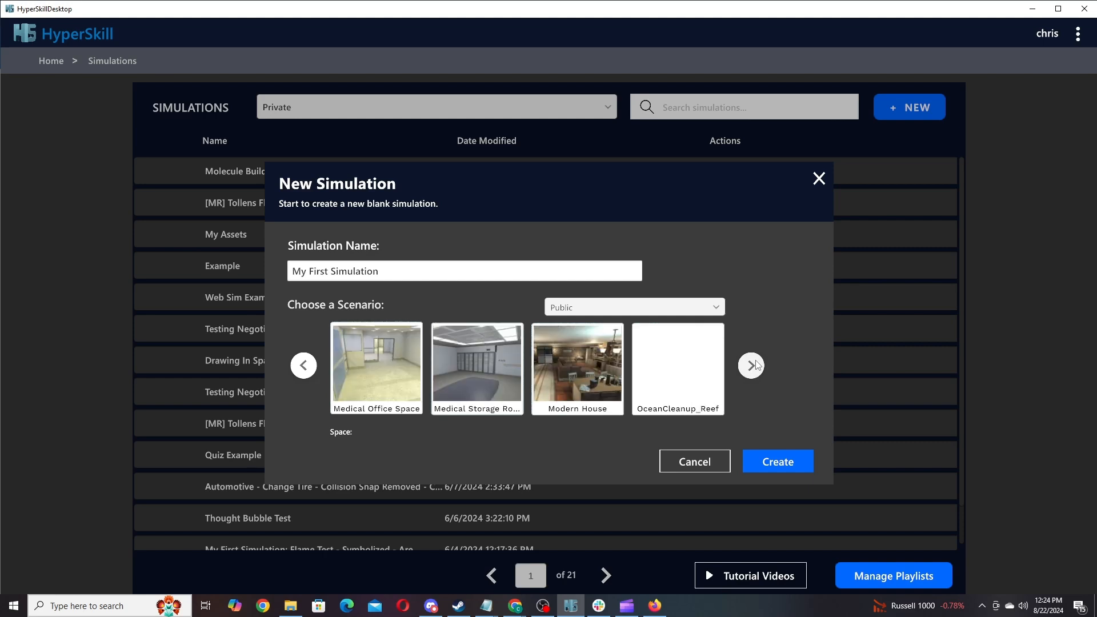
click(753, 365)
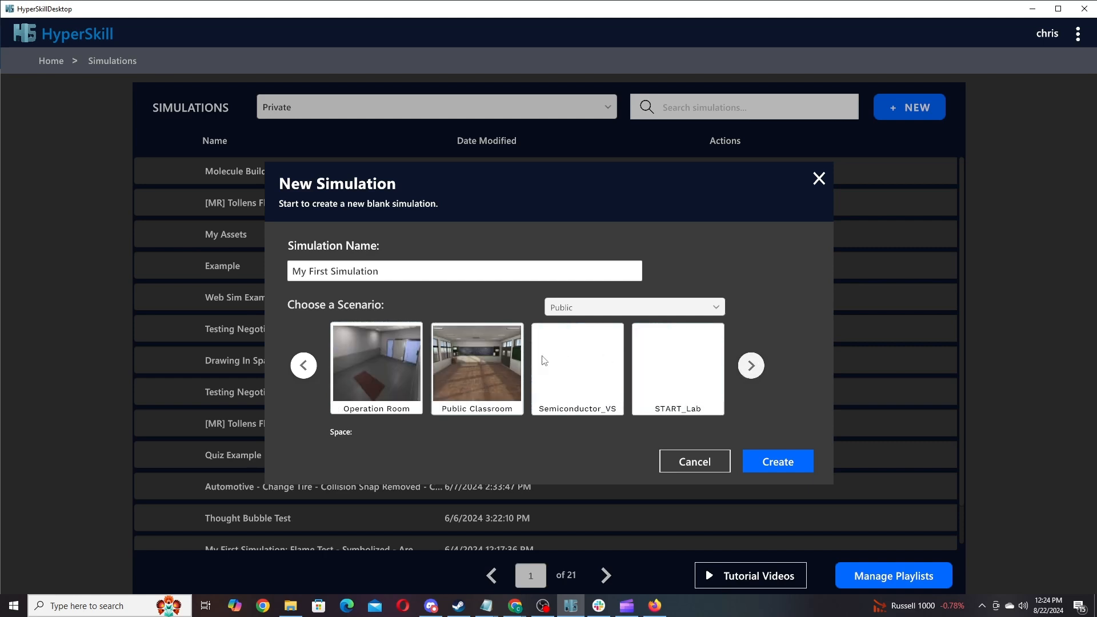
click(486, 364)
click(780, 462)
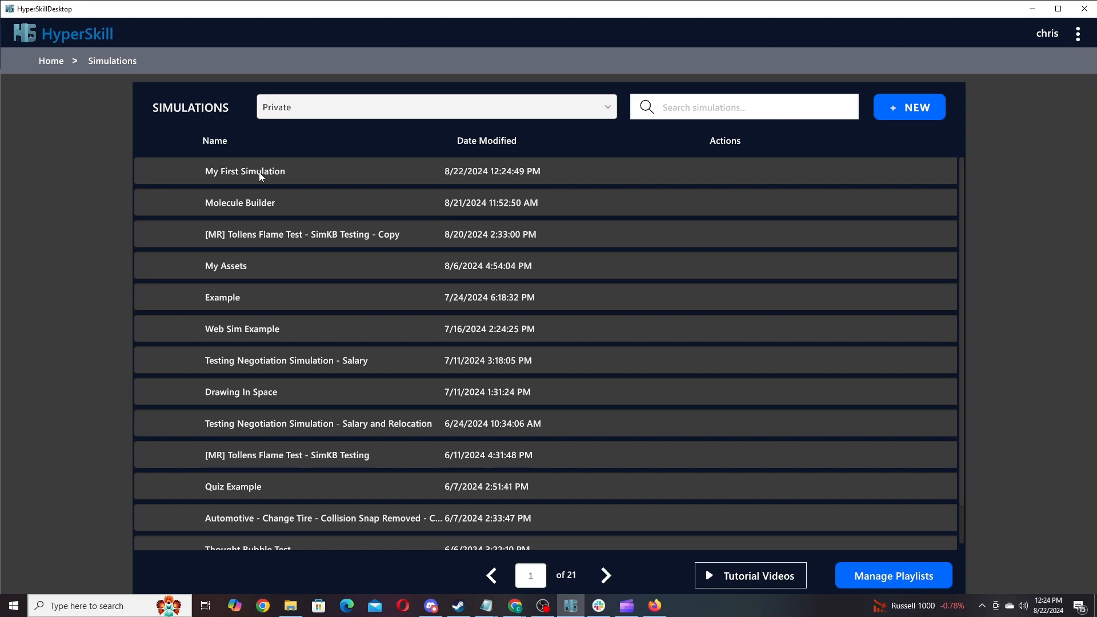
Append ' - Example' to the simulation name to make 'My First Simulation - Example'.
click(495, 172)
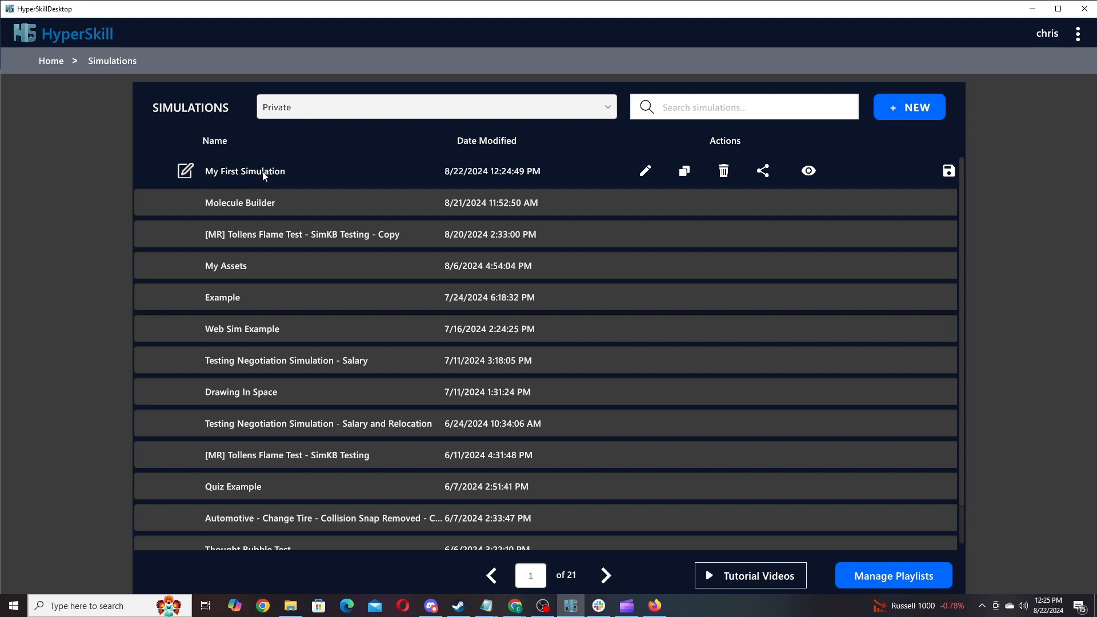
click(185, 171)
click(589, 354)
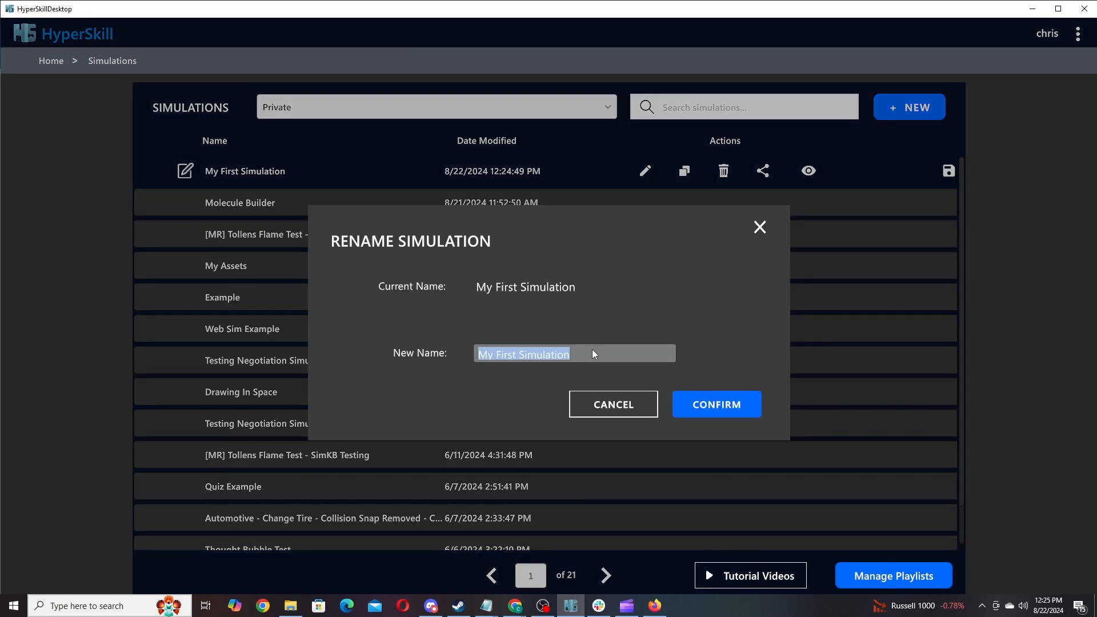
click(592, 354)
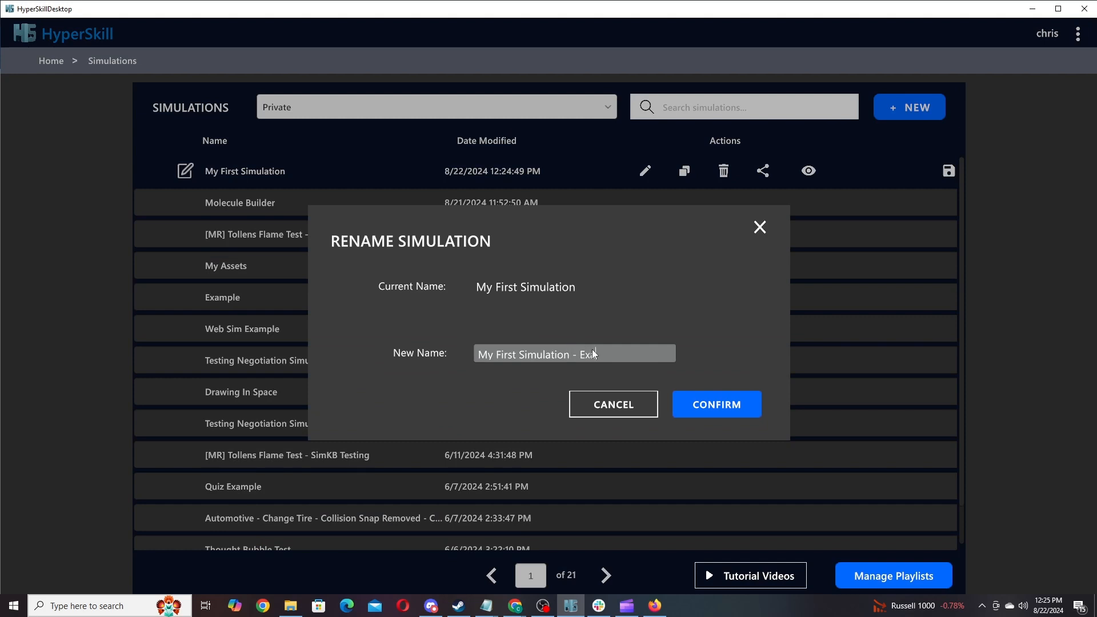
click(721, 402)
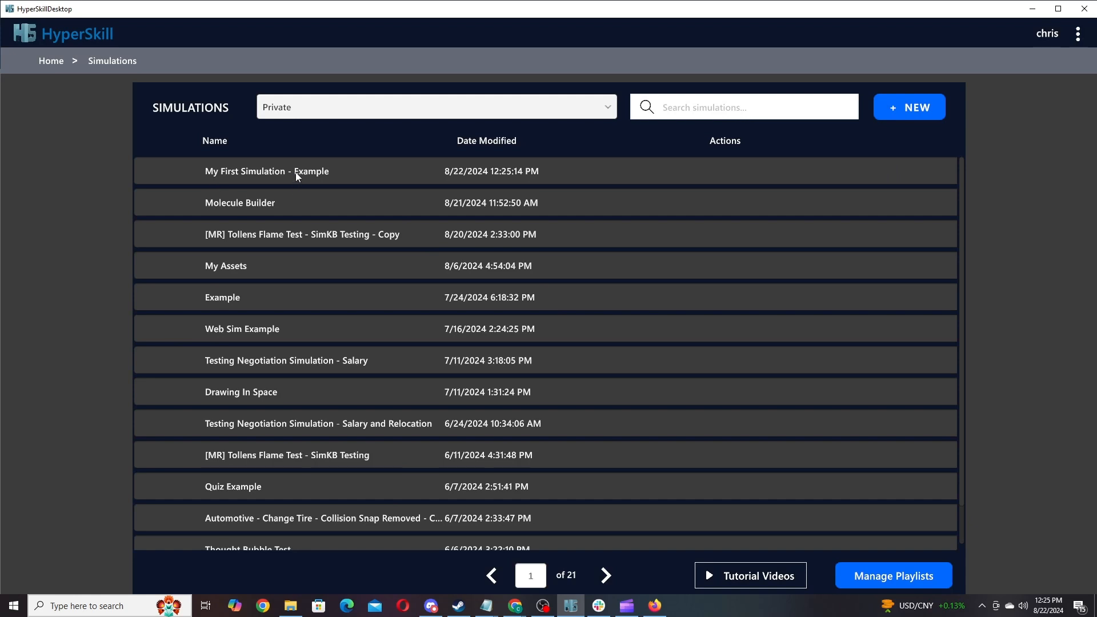
mouse_move(296, 173)
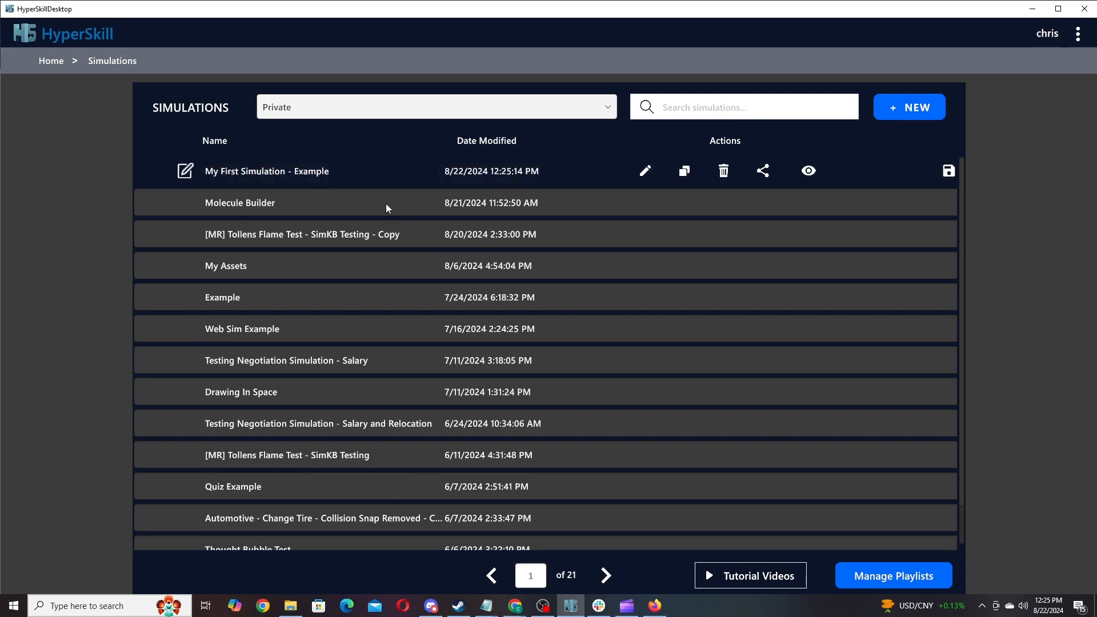
click(686, 175)
click(720, 402)
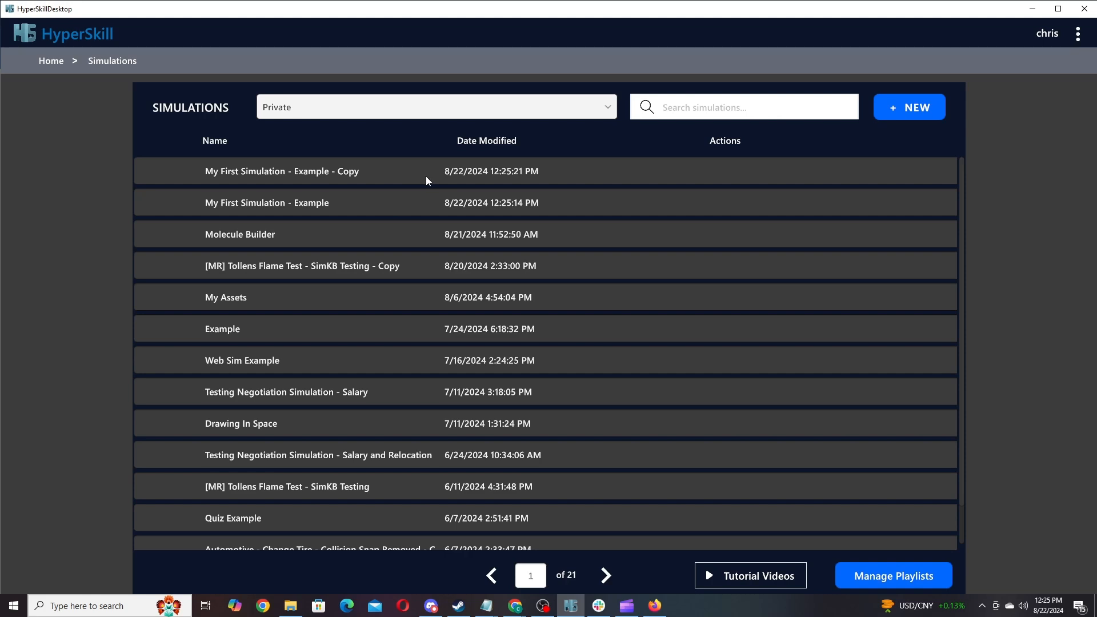
mouse_move(369, 171)
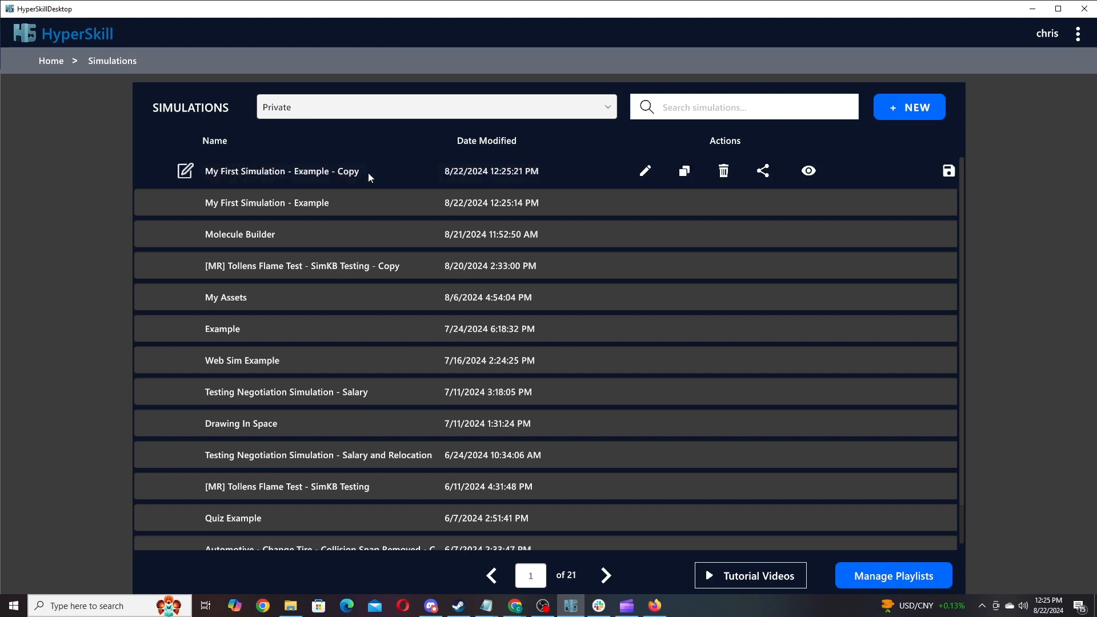
click(724, 170)
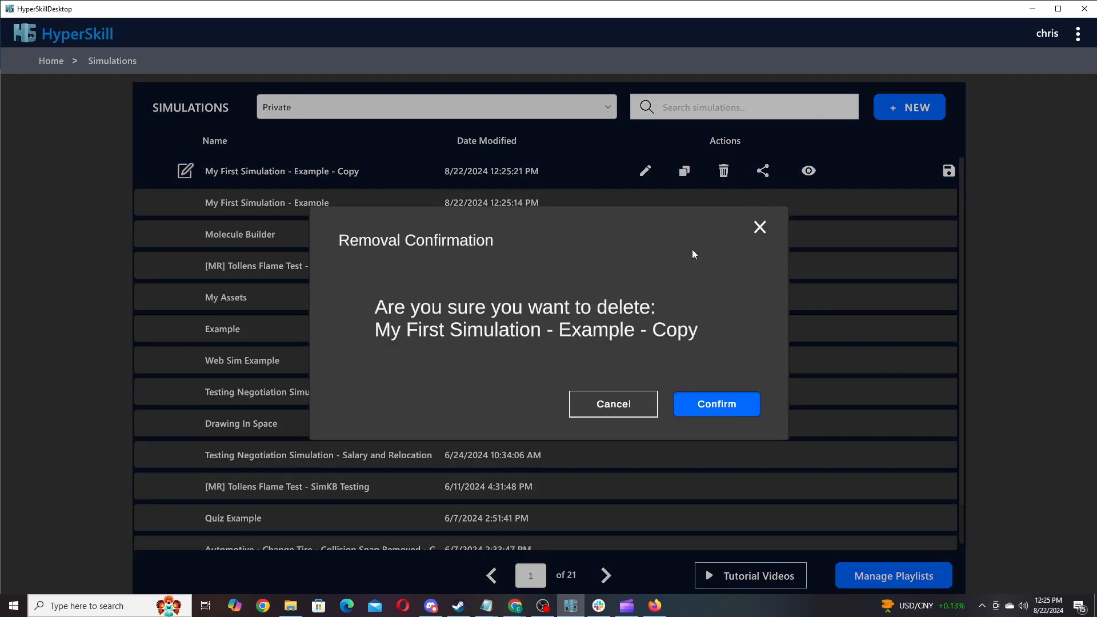
click(730, 405)
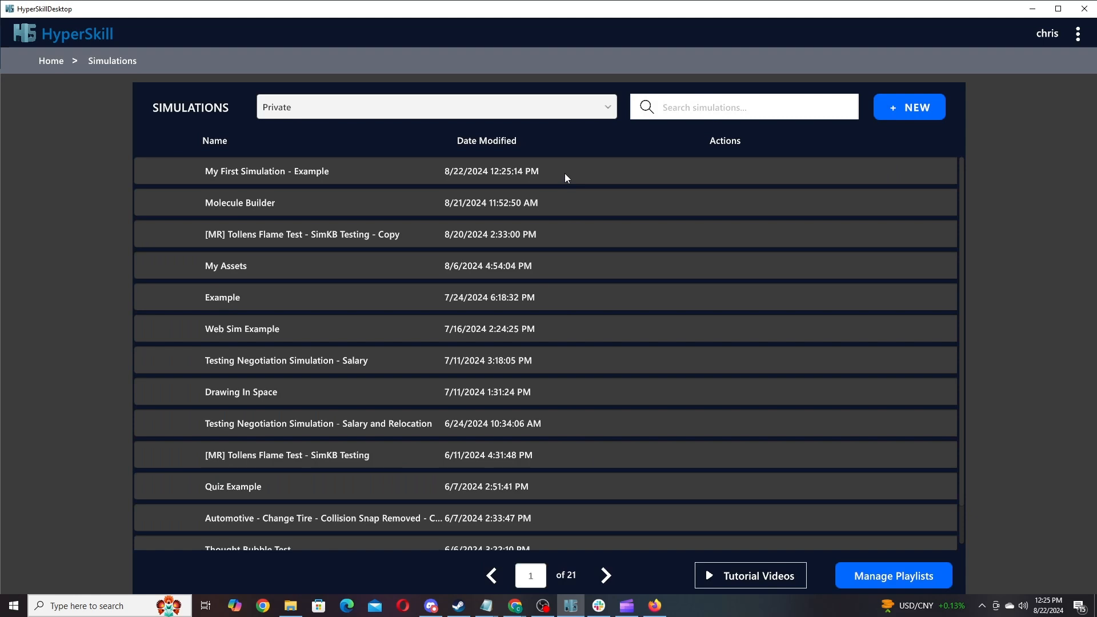
mouse_move(565, 174)
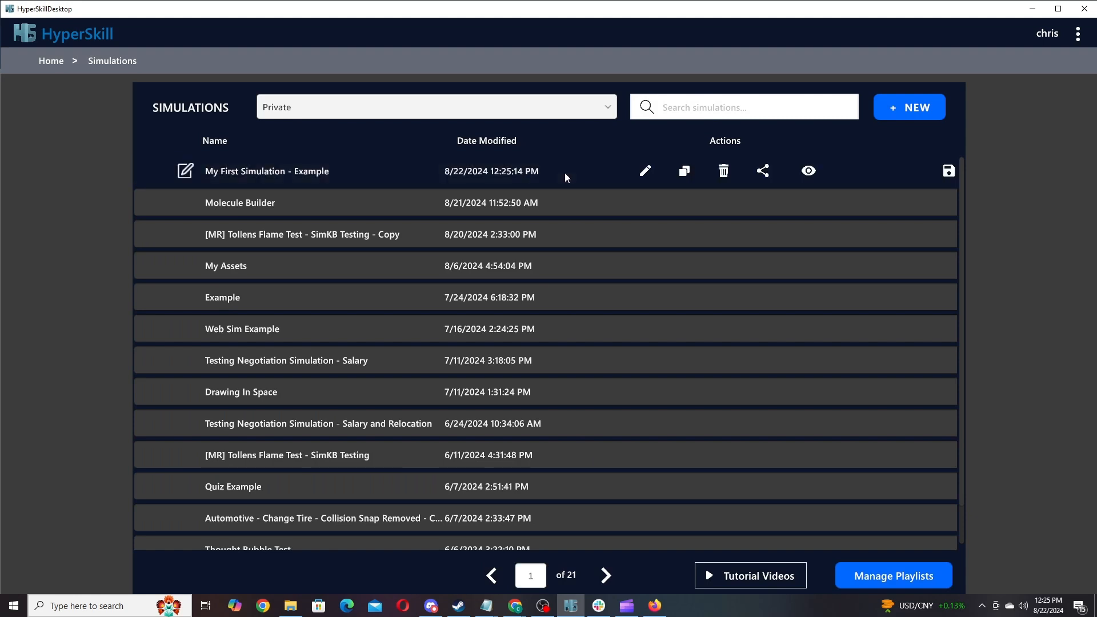
click(764, 172)
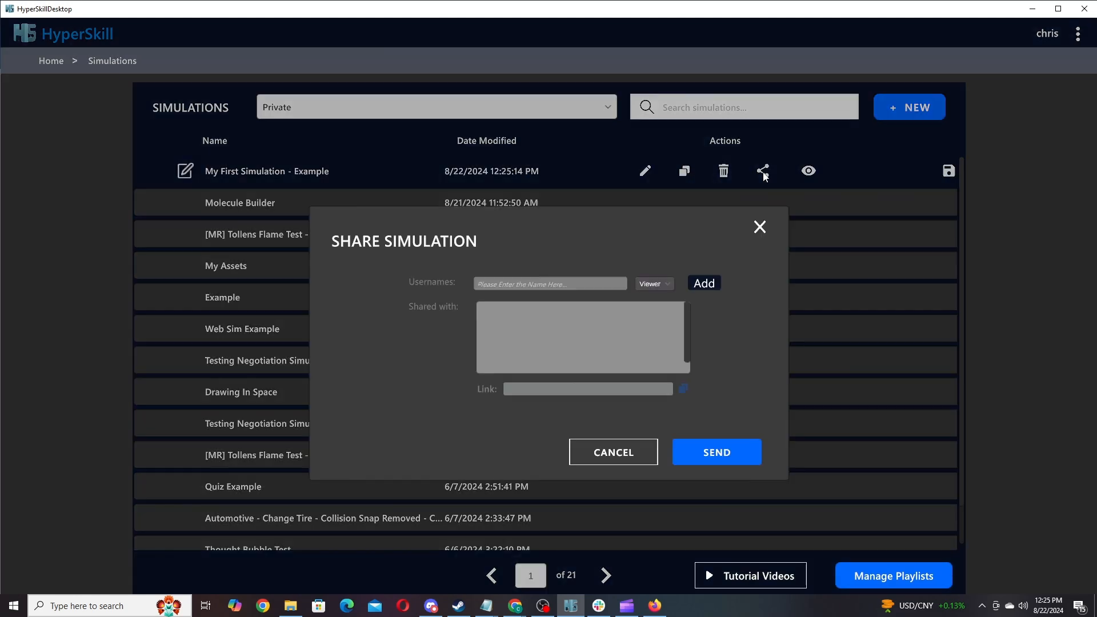
click(670, 283)
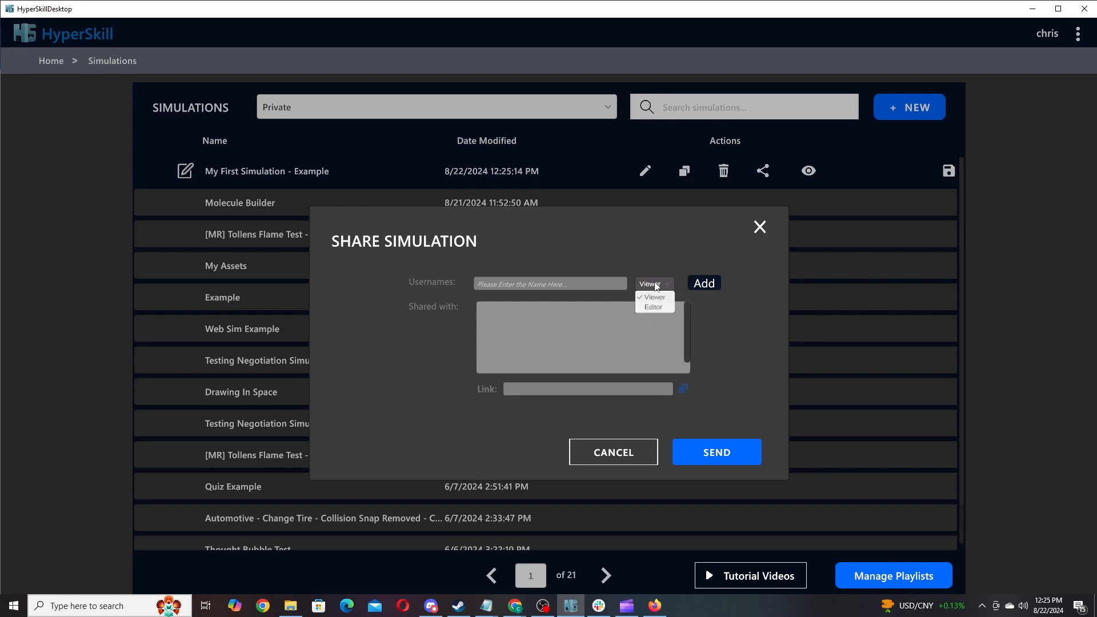
click(657, 286)
click(561, 283)
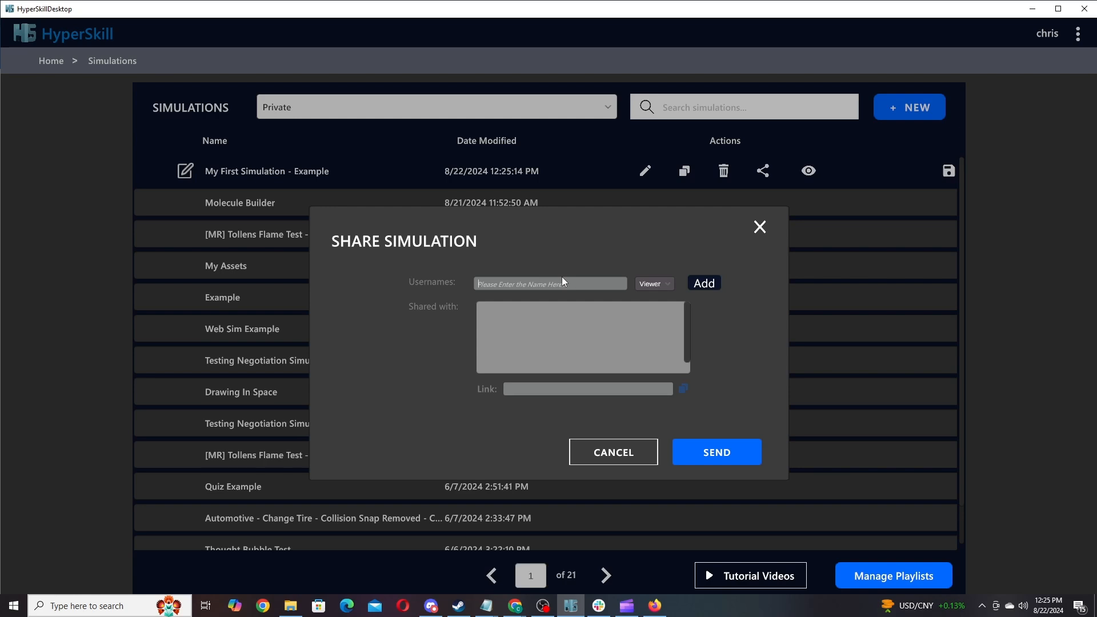
click(705, 284)
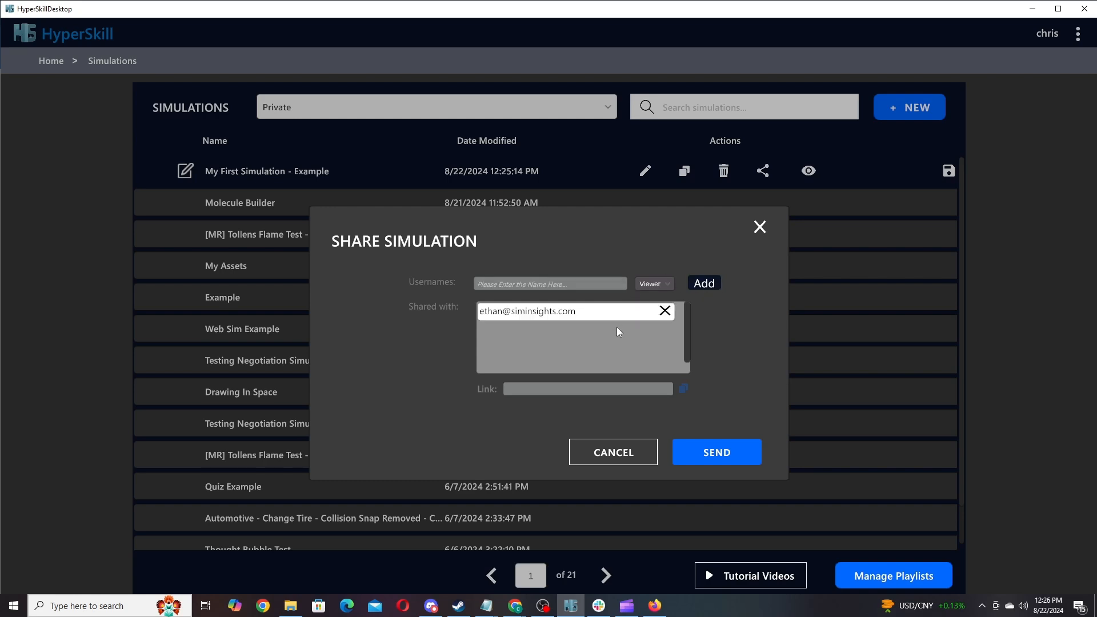
click(722, 453)
click(763, 173)
click(664, 312)
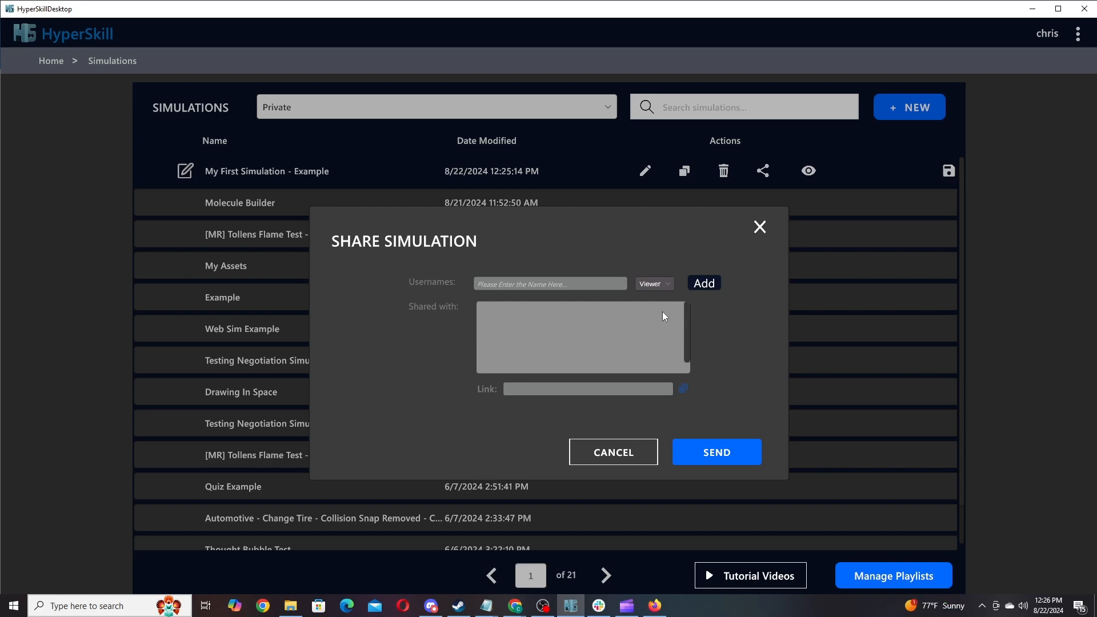
click(722, 454)
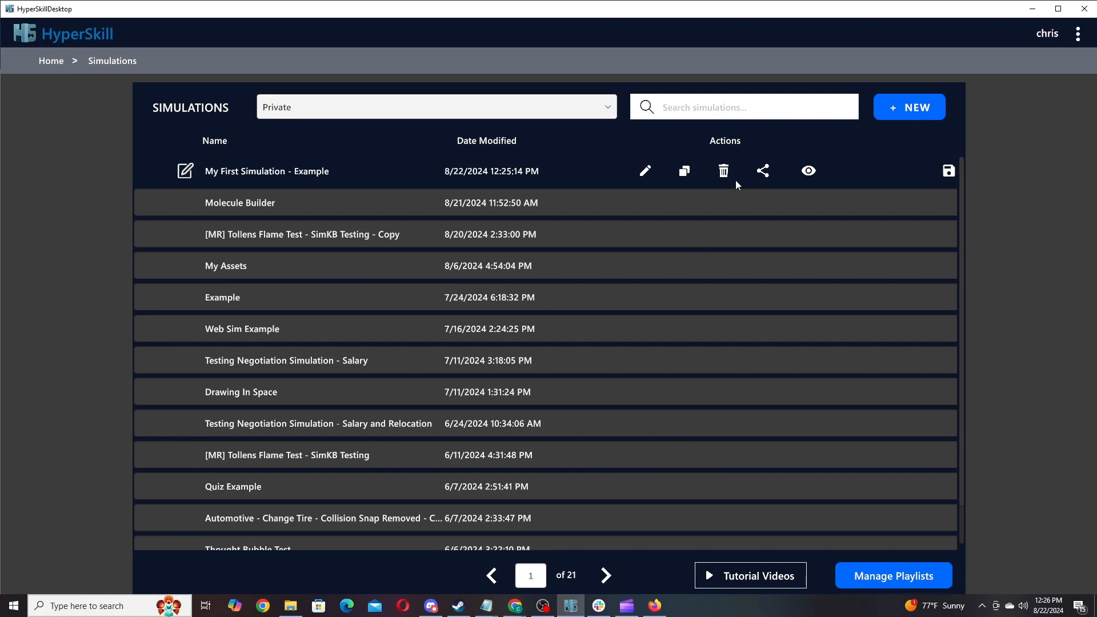
click(763, 171)
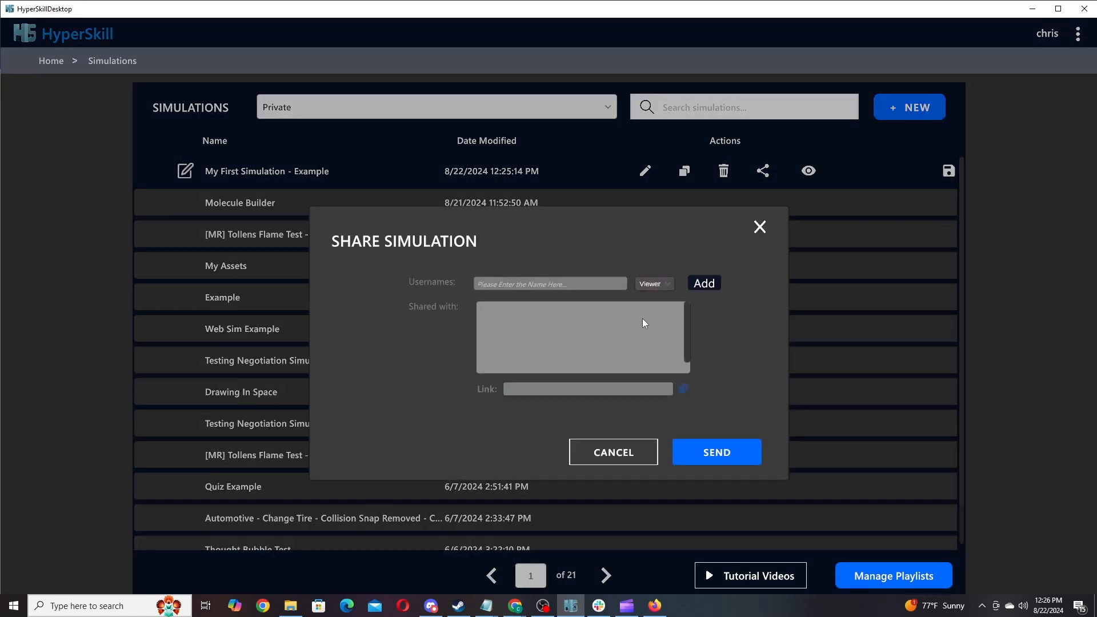
click(636, 448)
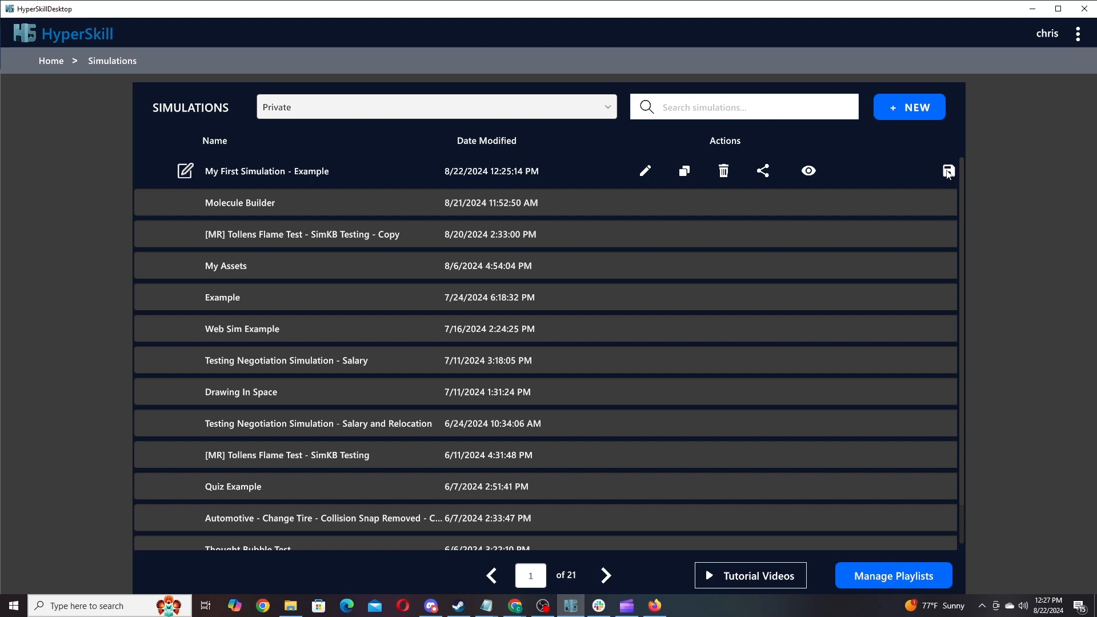
Open My First Simulation - Example in the editor.
click(646, 171)
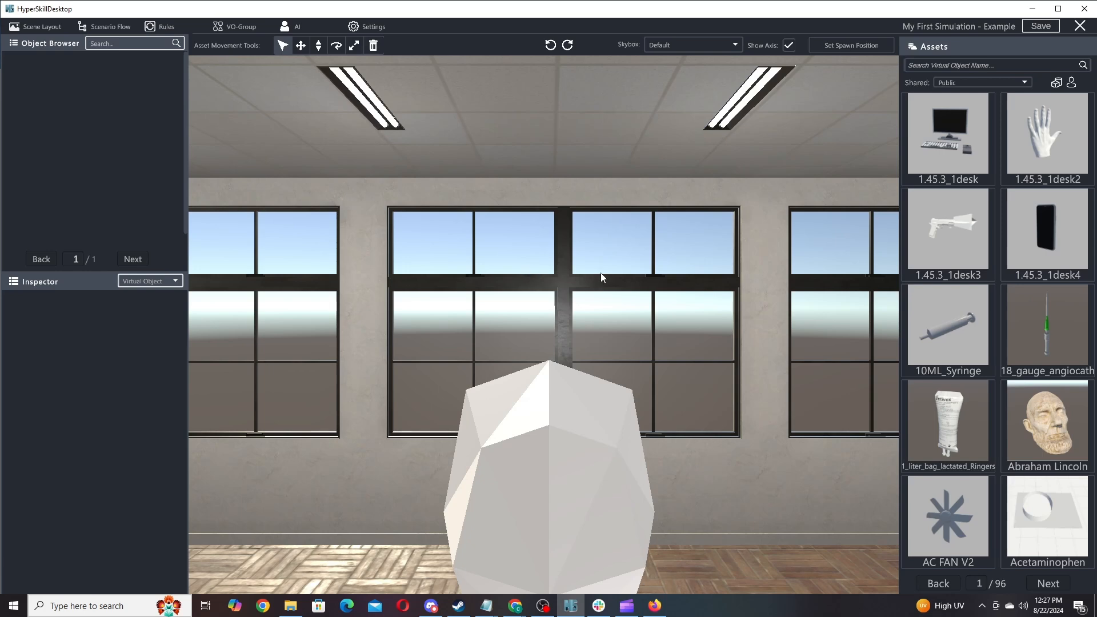
key(w)
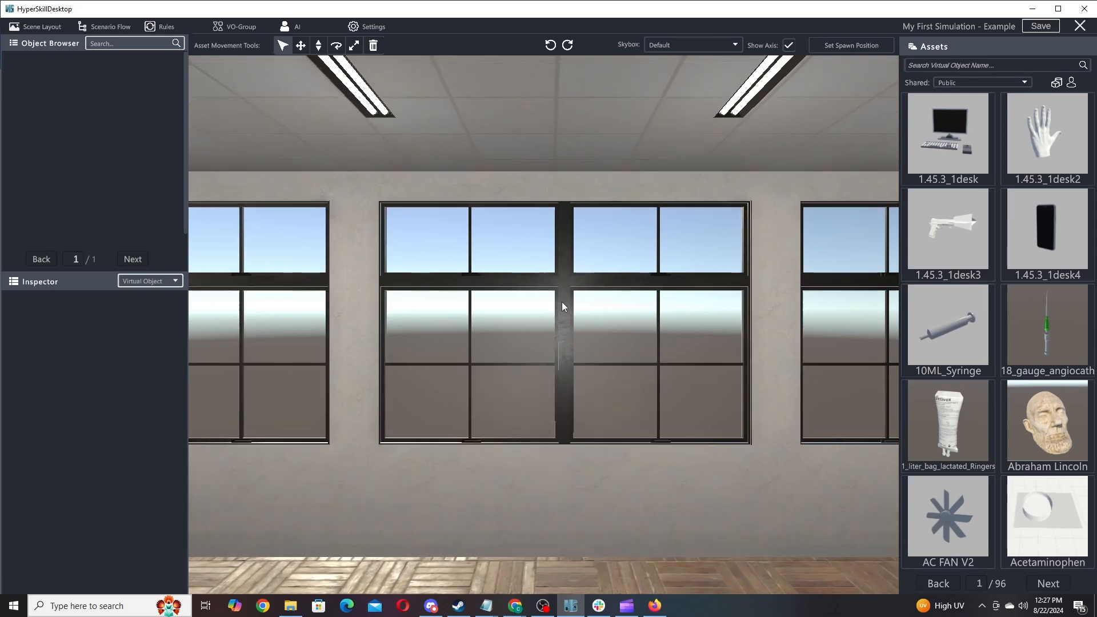
middle_drag(561, 314, 497, 339)
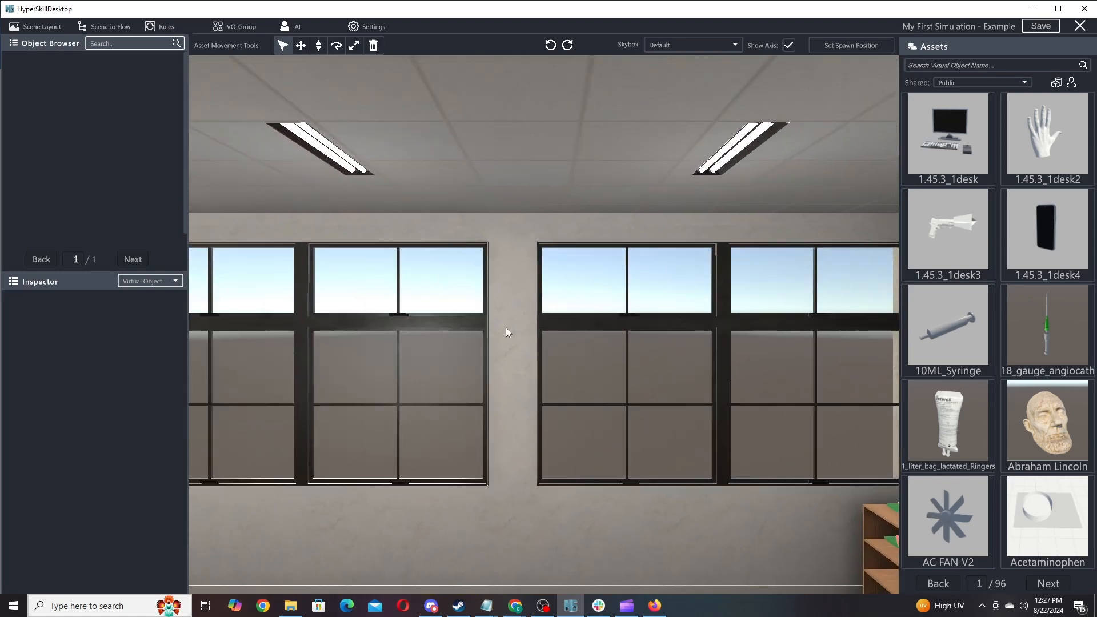
key(a)
key(s)
key(w)
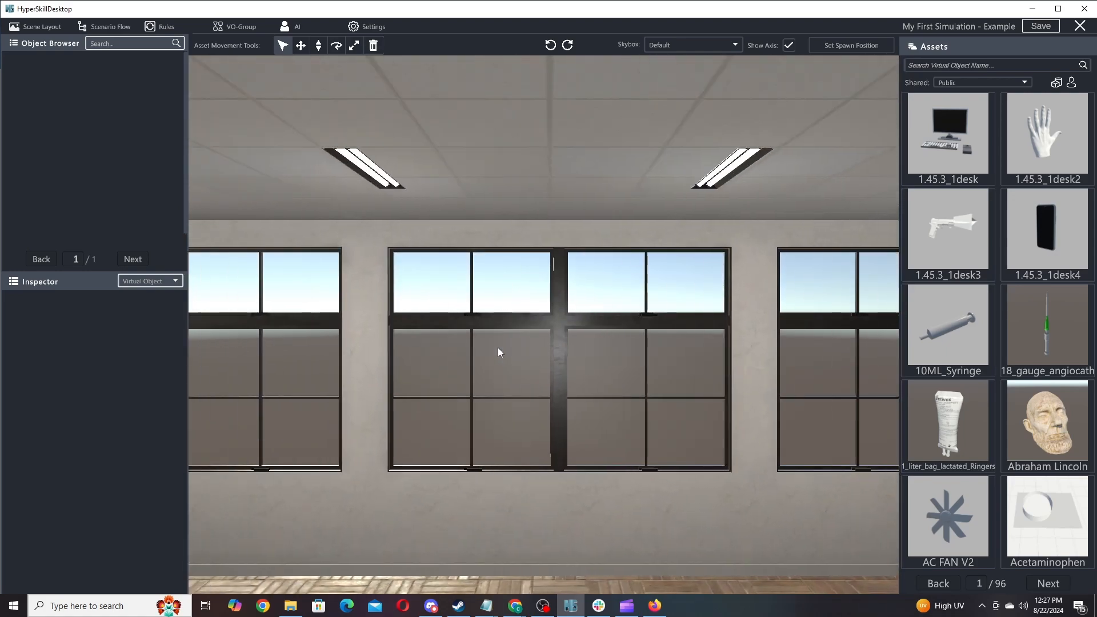
right_drag(487, 320, 805, 354)
right_drag(474, 293, 566, 326)
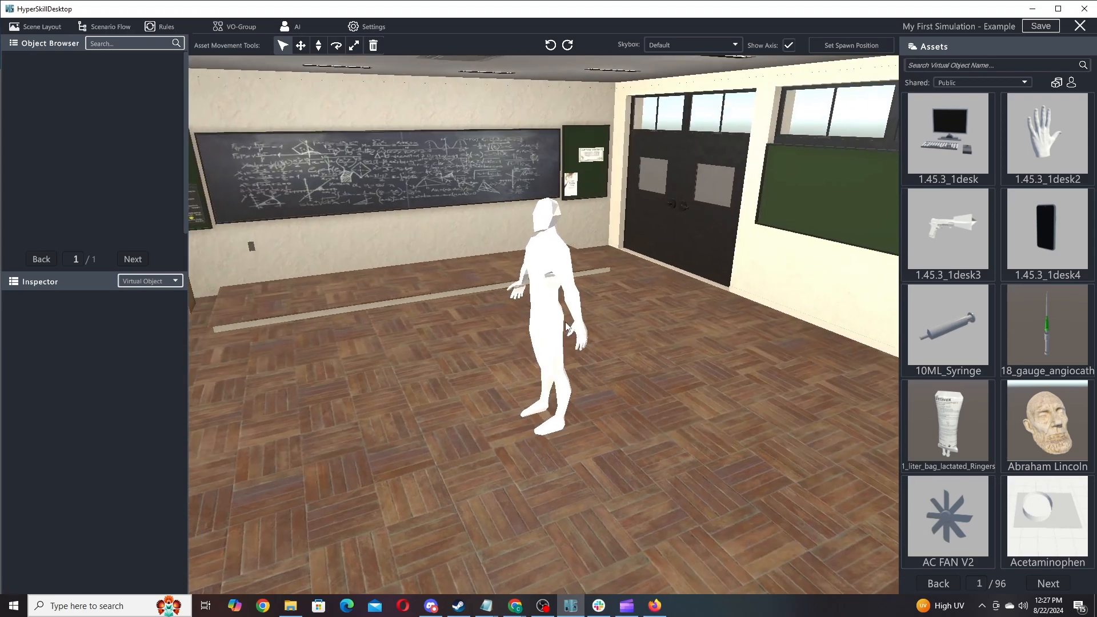
key(a)
right_drag(636, 329, 267, 372)
key(d)
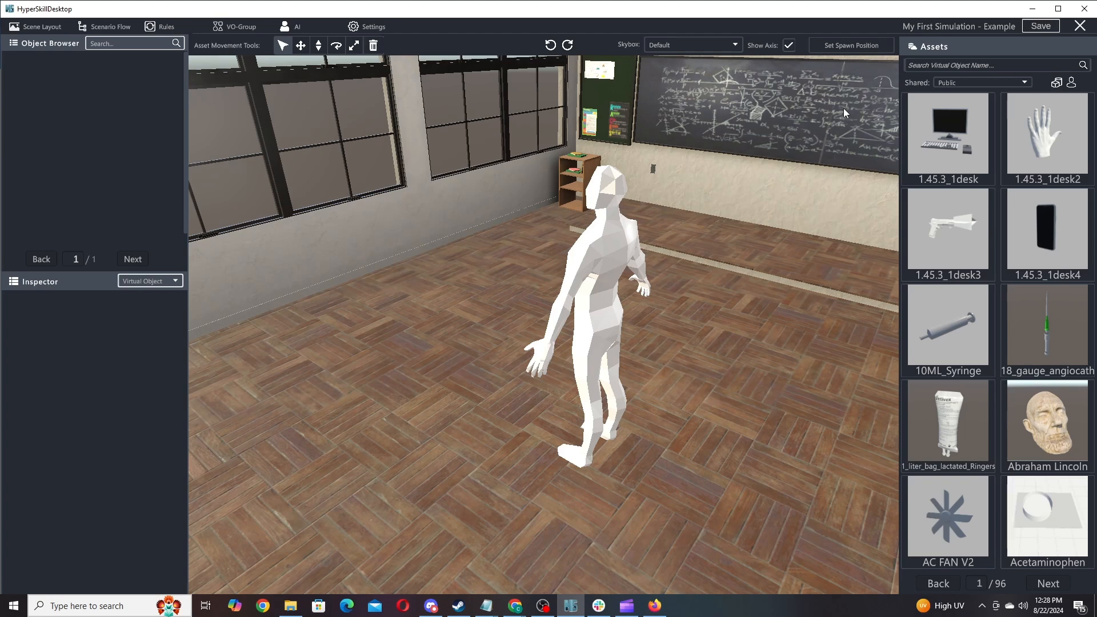
Place the player spawn marker on the classroom floor and set its facing direction.
click(855, 44)
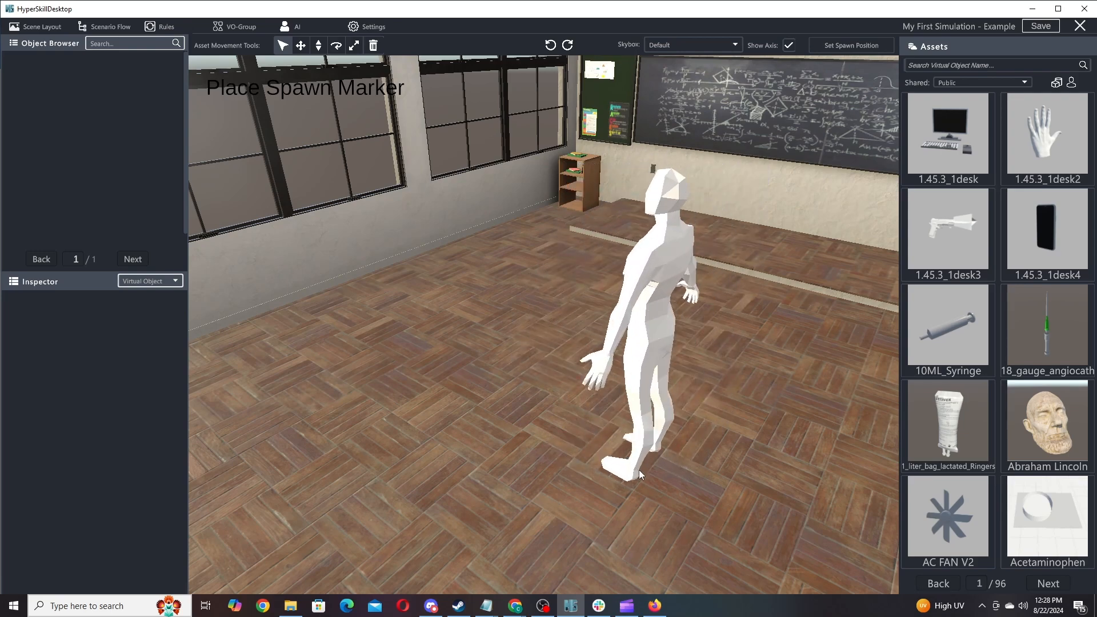
right_drag(667, 451, 300, 468)
scroll(672, 452, down, 3)
right_drag(671, 451, 269, 469)
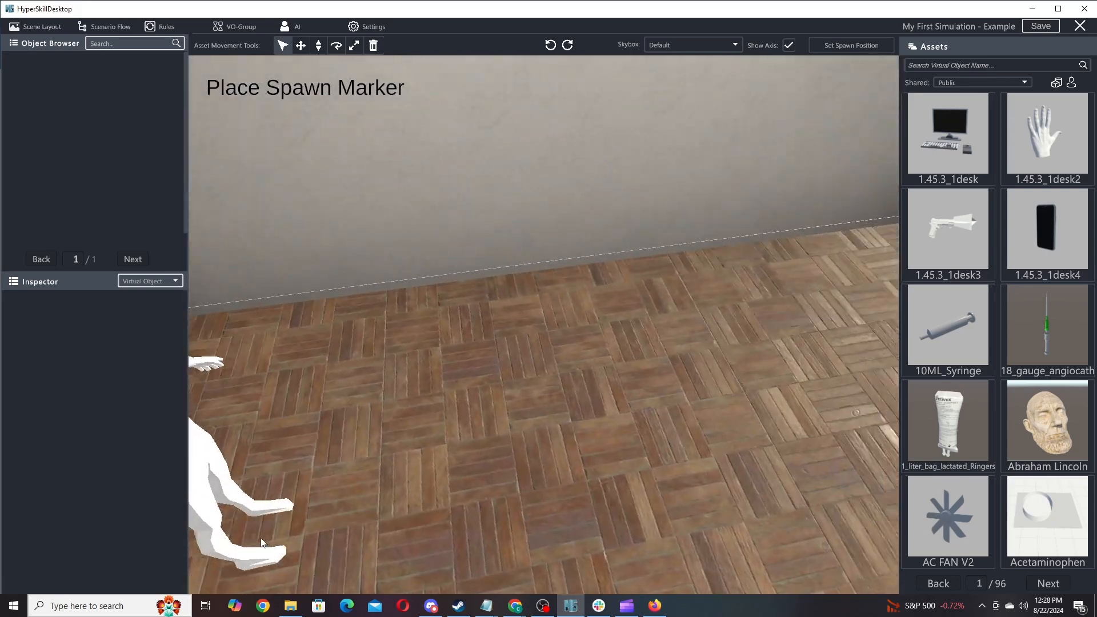
right_drag(664, 449, 657, 417)
scroll(557, 457, up, 3)
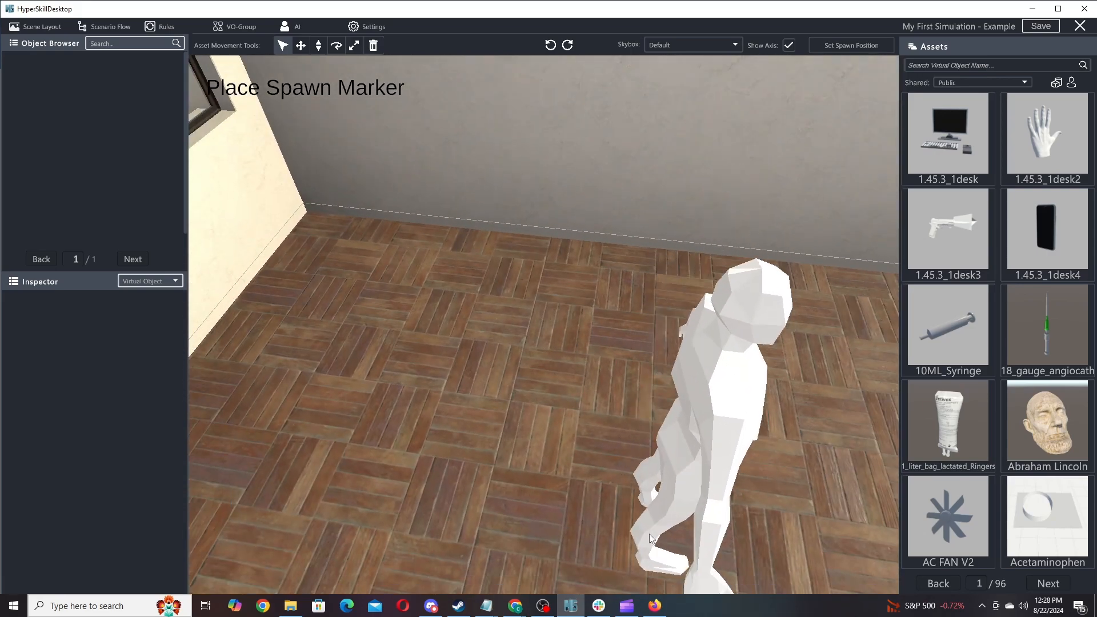
key(s)
key(a)
key(d)
right_drag(639, 425, 167, 478)
key(a)
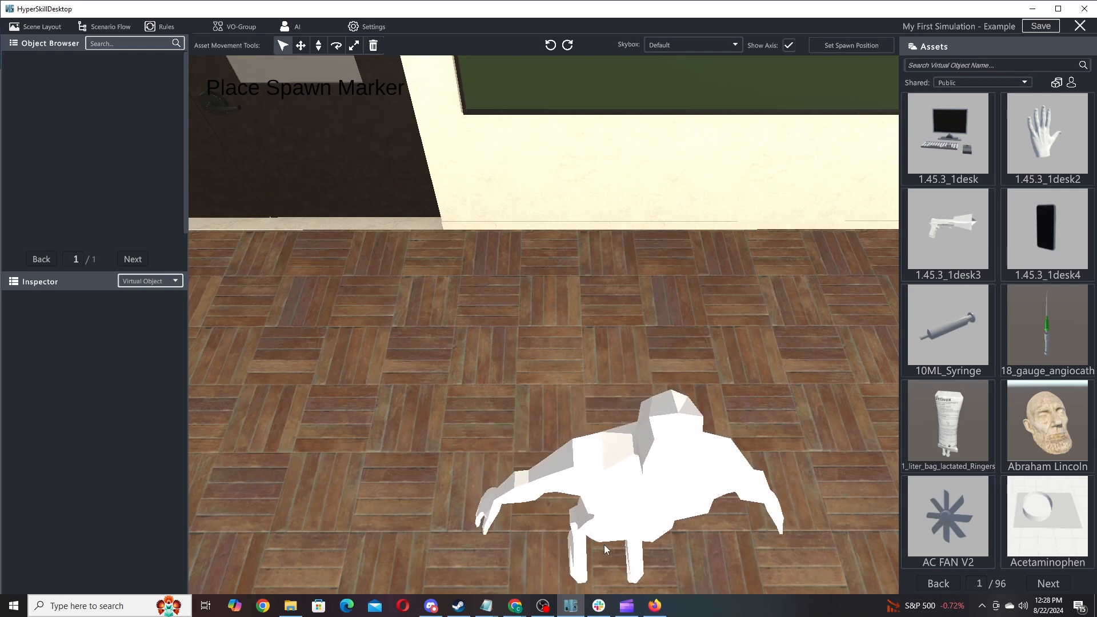
click(604, 544)
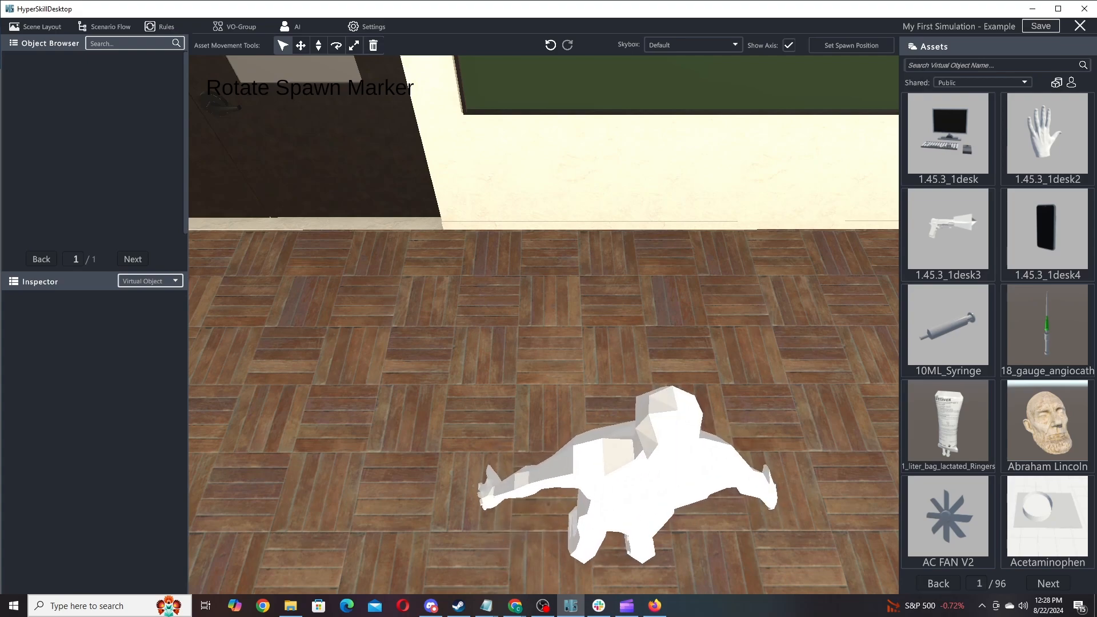
click(552, 325)
Move the spawn marker to a new floor spot, turned to face into the room.
right_drag(599, 374, 758, 209)
scroll(666, 268, down, 5)
scroll(667, 269, up, 3)
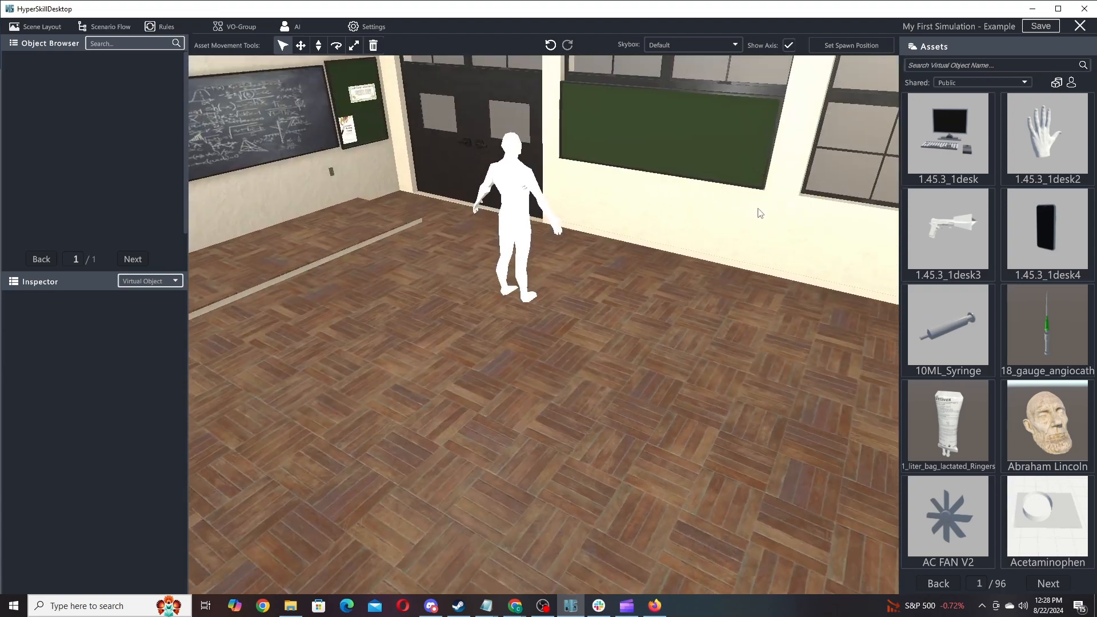
click(861, 45)
click(516, 430)
click(520, 372)
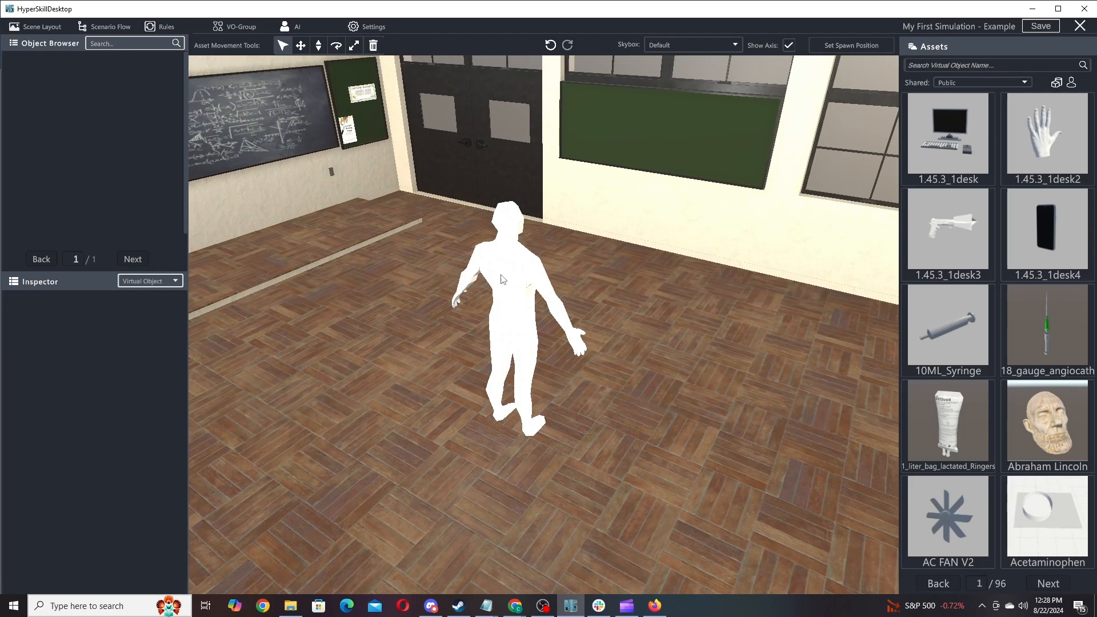
Look around the room from the chalkboard side to check the spawn figure's placement.
key(s)
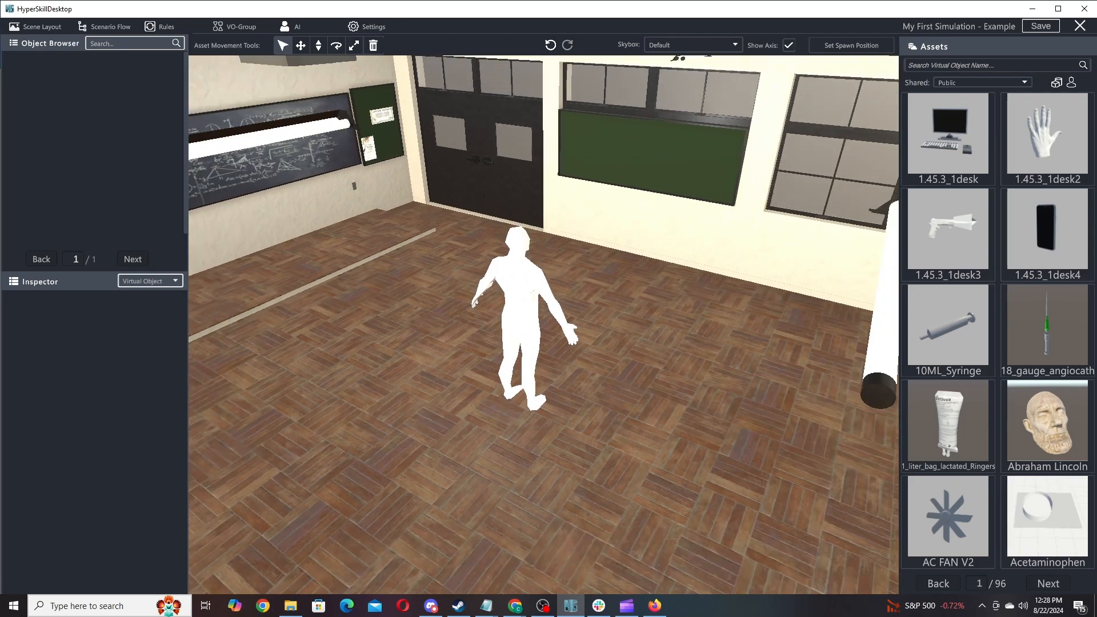
key(w)
key(d)
right_drag(536, 377, 568, 270)
key(a)
key(d)
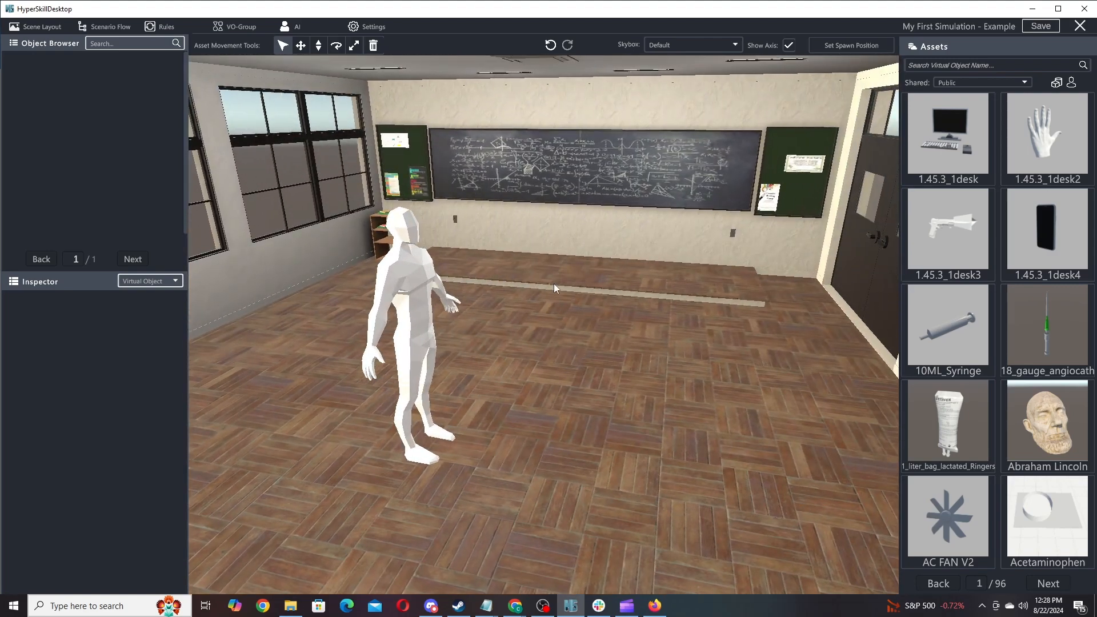
key(alt+Tab)
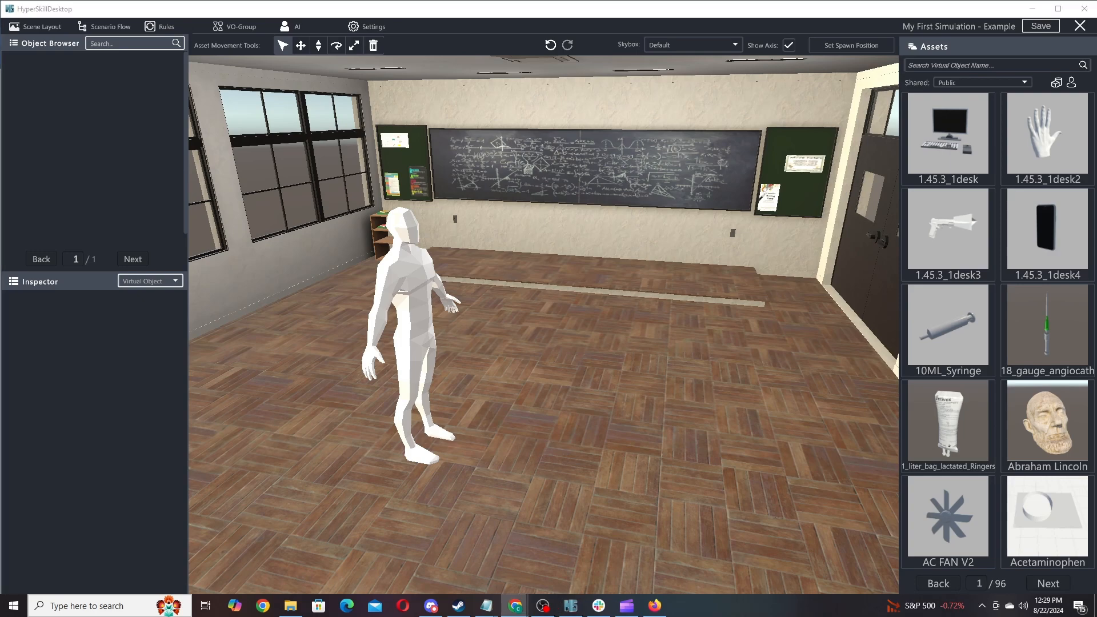
key(d)
right_drag(544, 224, 575, 230)
key(a)
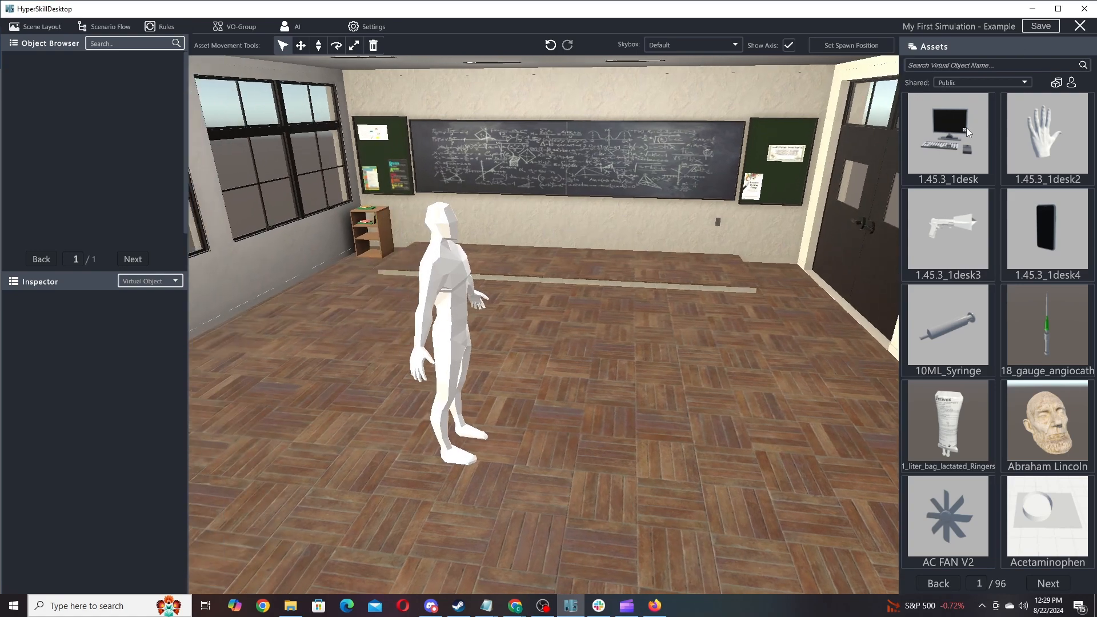
click(1055, 583)
click(1055, 583)
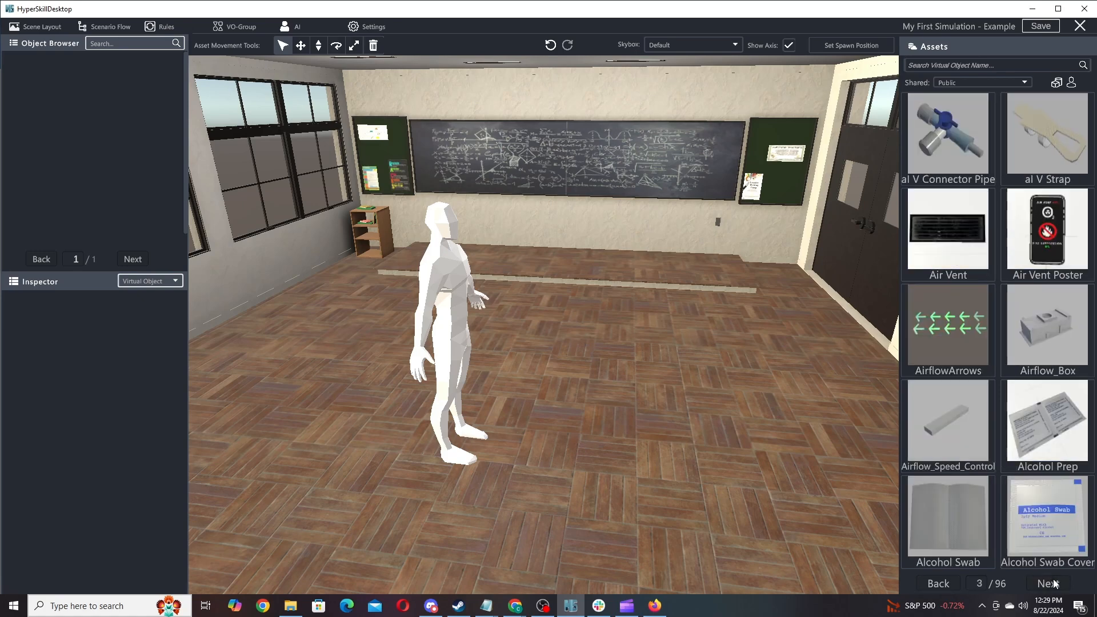
click(943, 586)
click(943, 586)
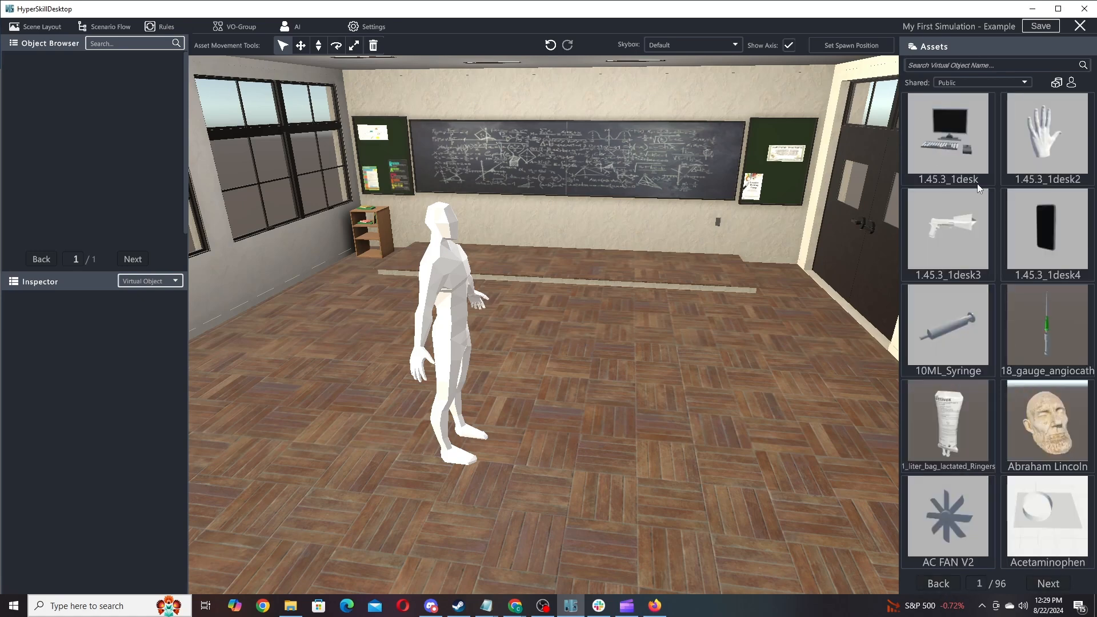
click(979, 83)
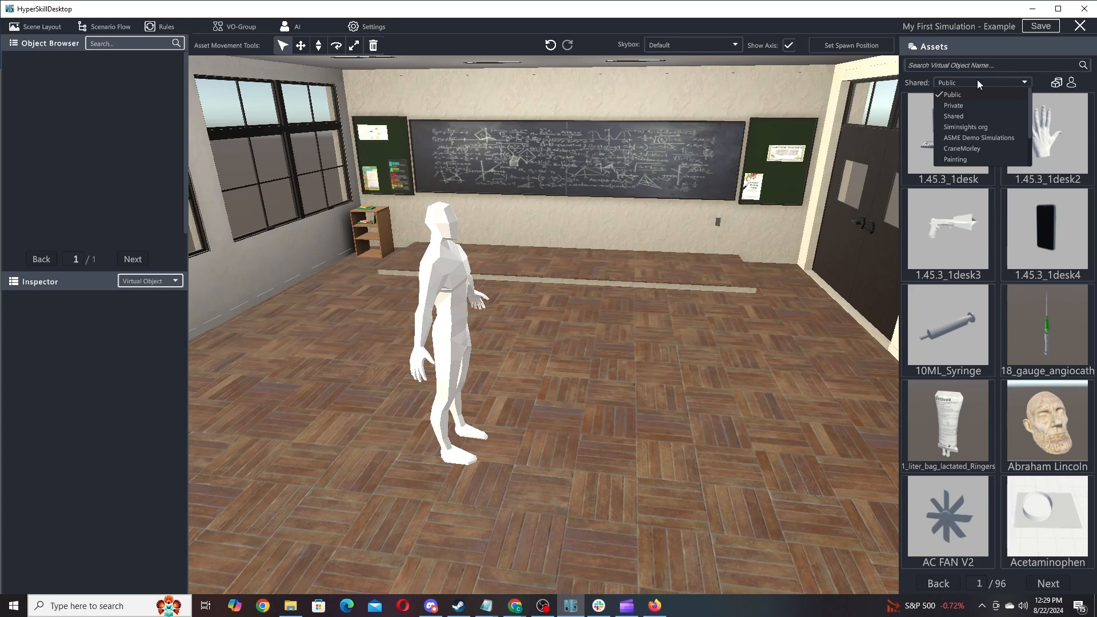
click(973, 108)
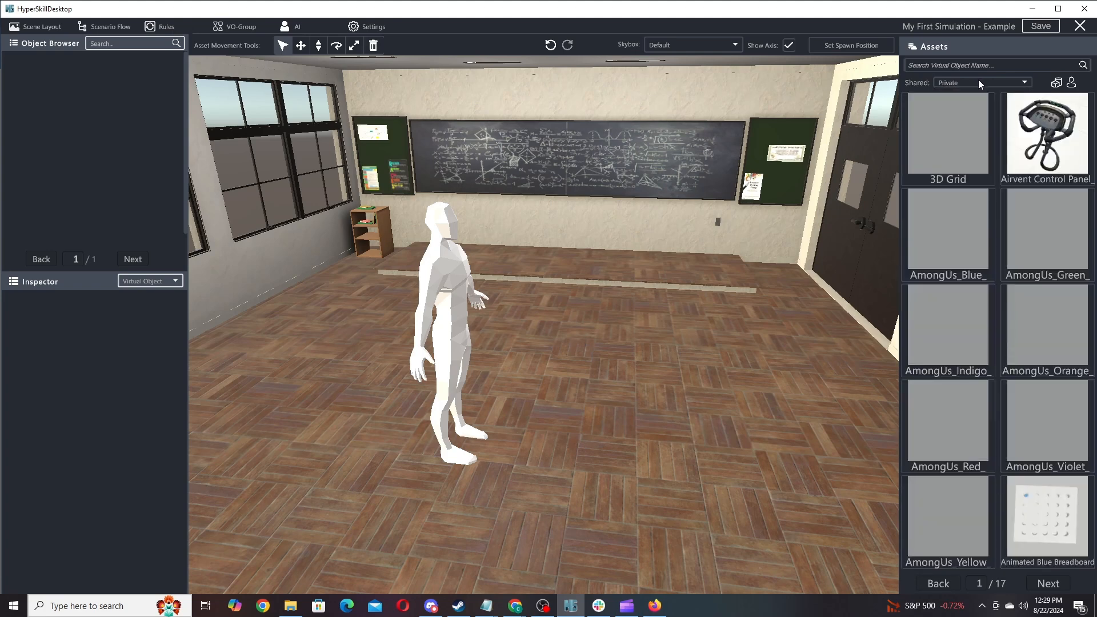
click(978, 82)
click(966, 119)
click(970, 85)
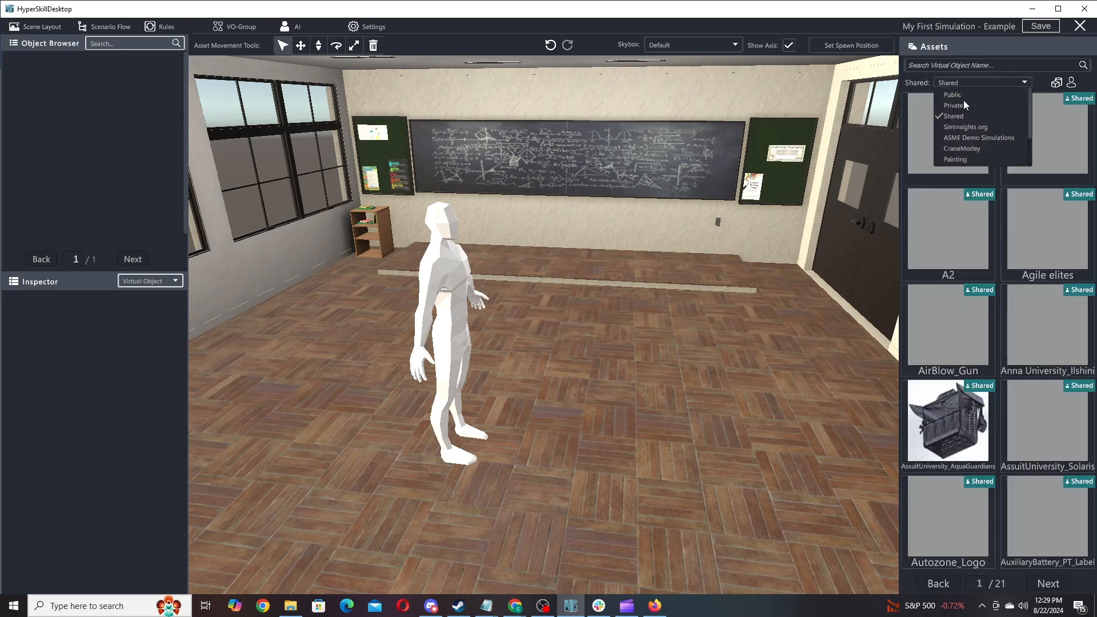
click(963, 98)
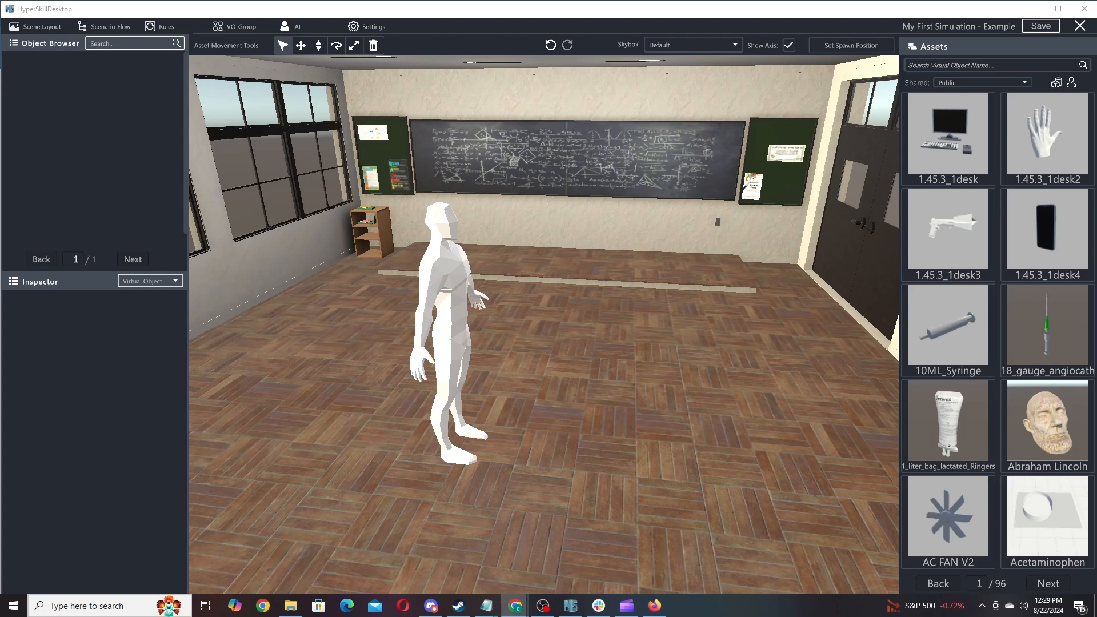
click(968, 64)
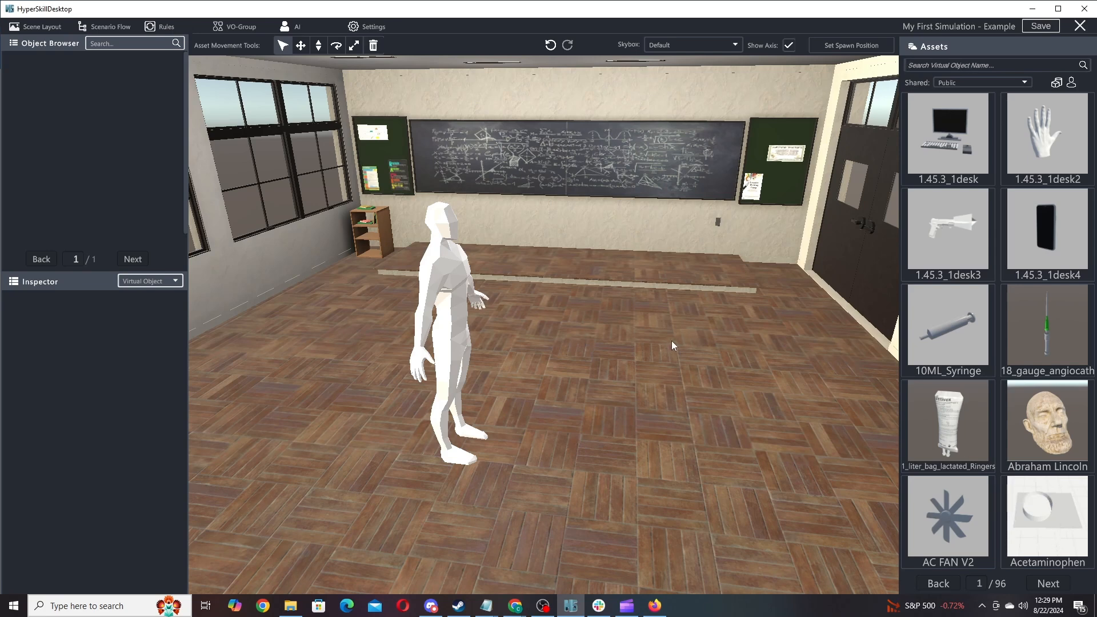
Search the assets for 'Table' and go to results page 2/2 with ScienceLab_WorkTable.
click(965, 70)
text(Table)
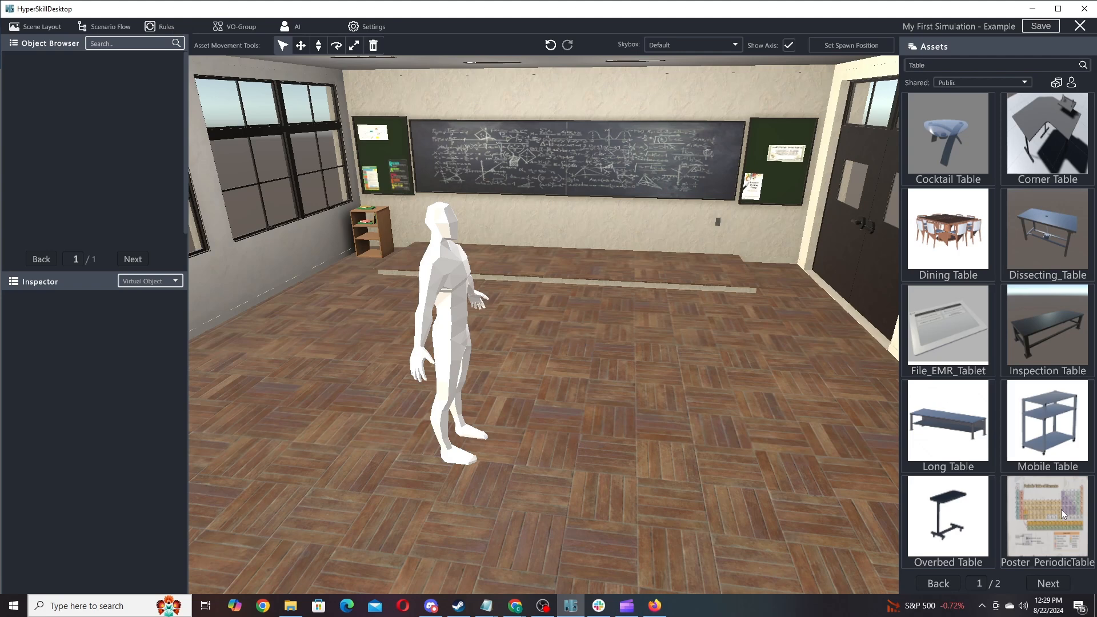
click(1057, 584)
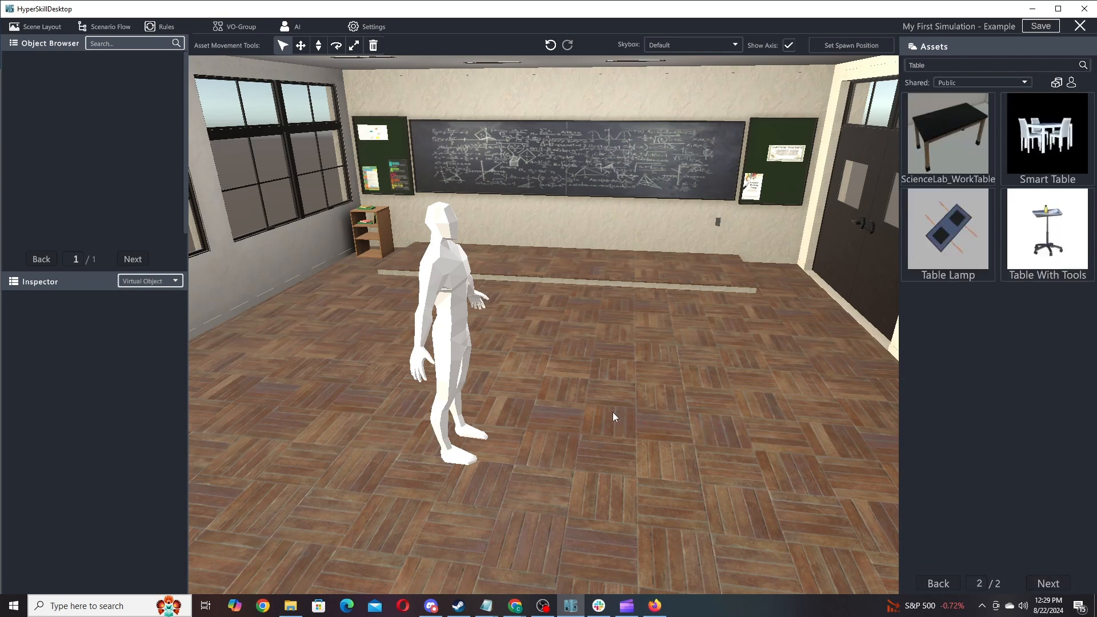
Add a ScienceLab_WorkTable, rotate it to Y 180, and set it down by the window wall.
right_drag(702, 416, 896, 443)
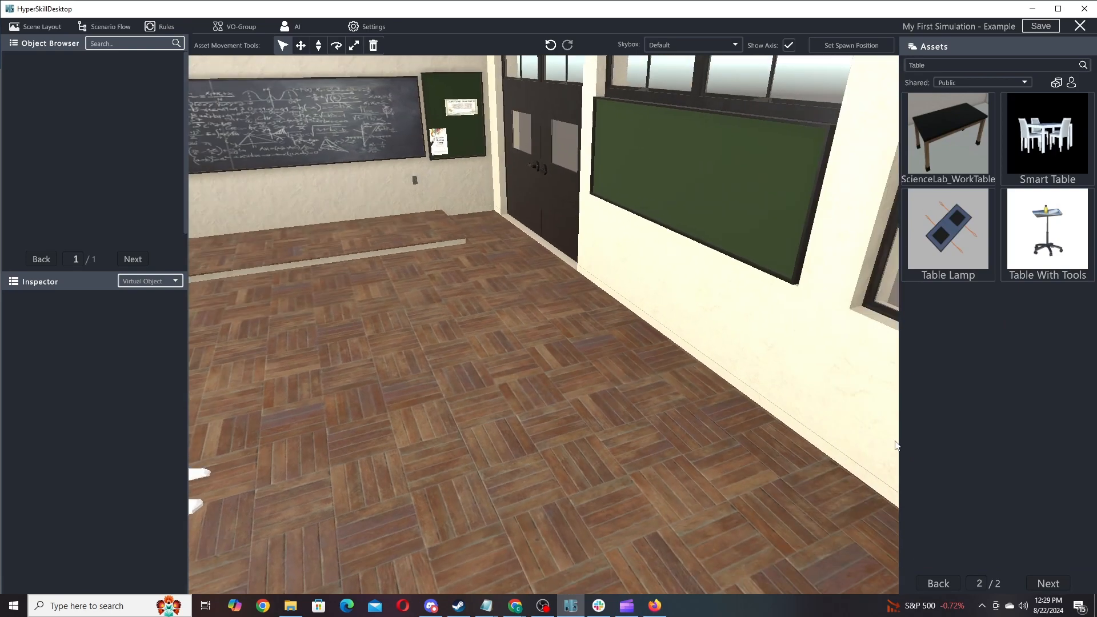
key(a)
right_drag(645, 402, 700, 434)
click(955, 128)
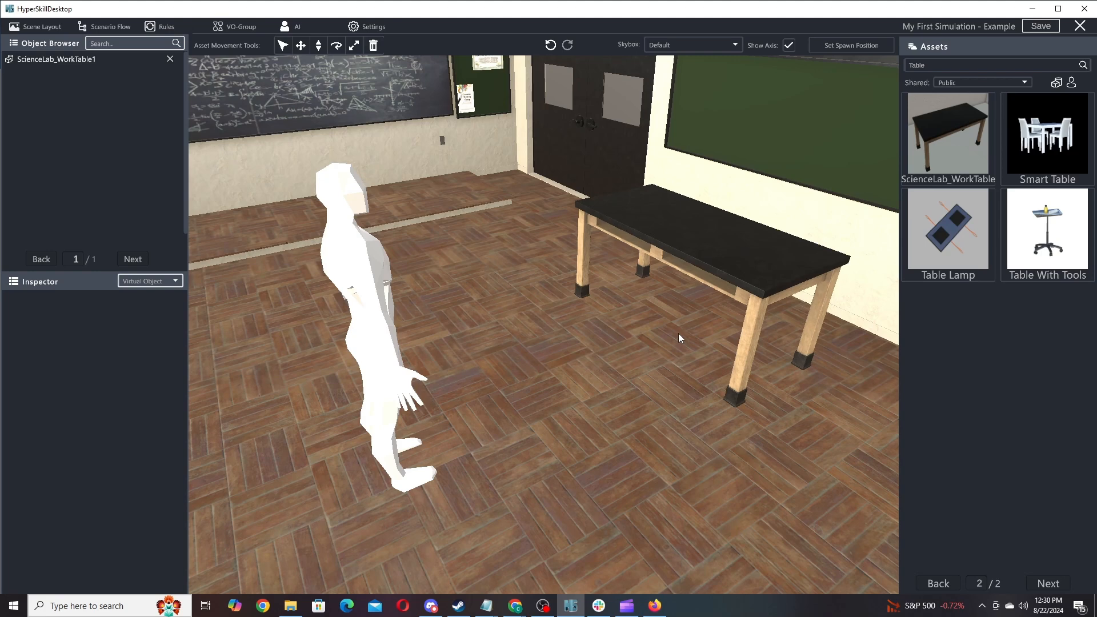
scroll(689, 327, up, 15)
scroll(689, 327, up, 12)
scroll(689, 327, up, 10)
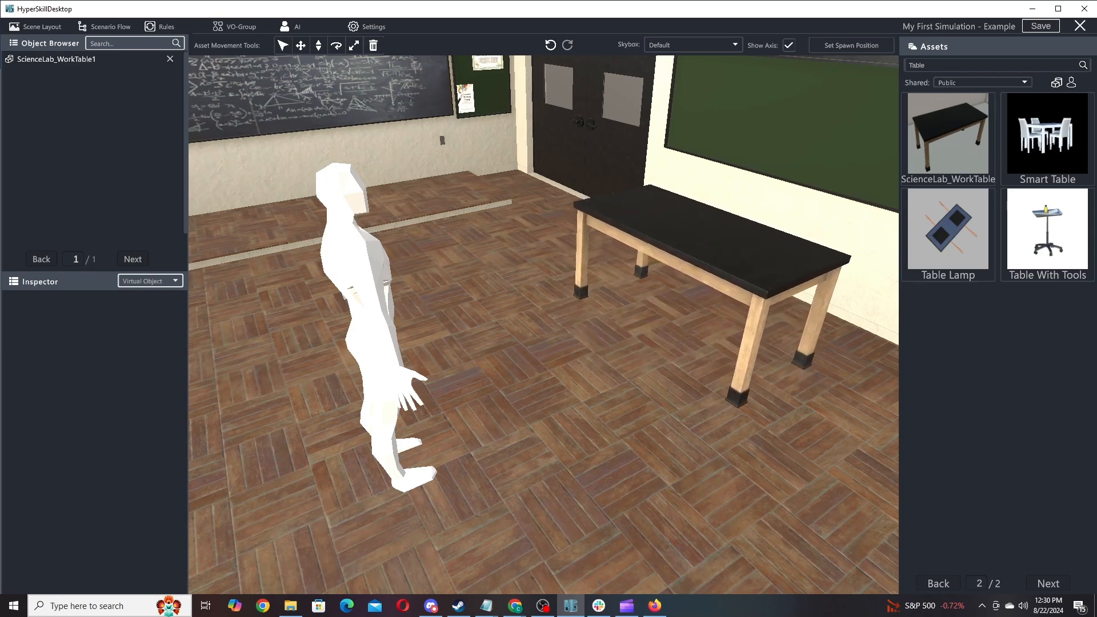
click(552, 312)
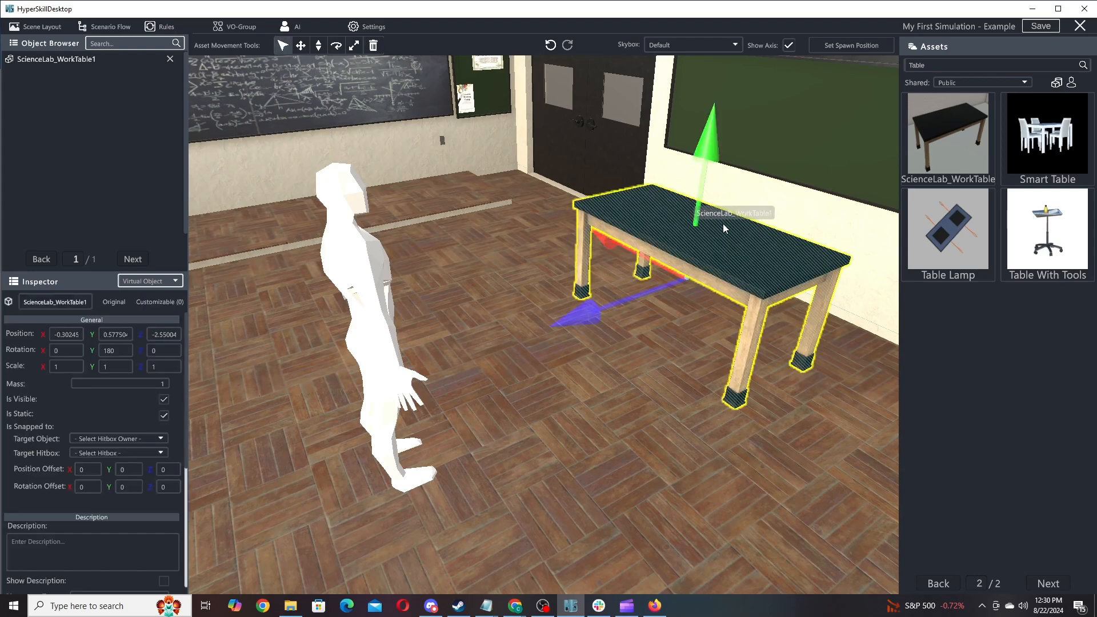
Select ScienceLab_WorkTable1 in the Object Browser to show its position, rotation and scale.
right_drag(579, 413, 731, 347)
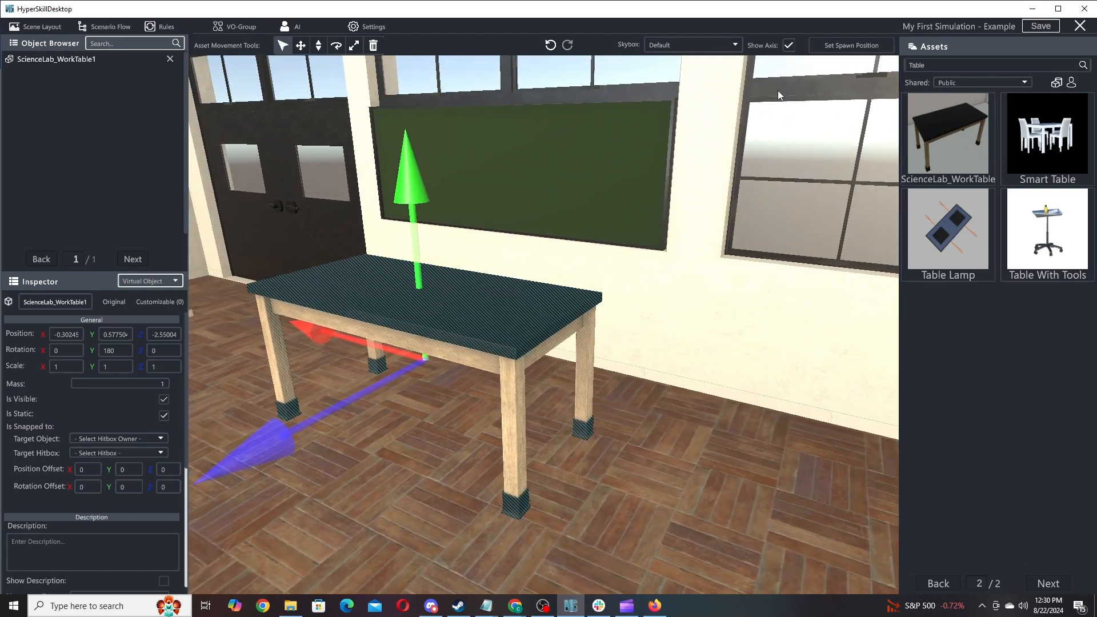
click(789, 45)
click(789, 45)
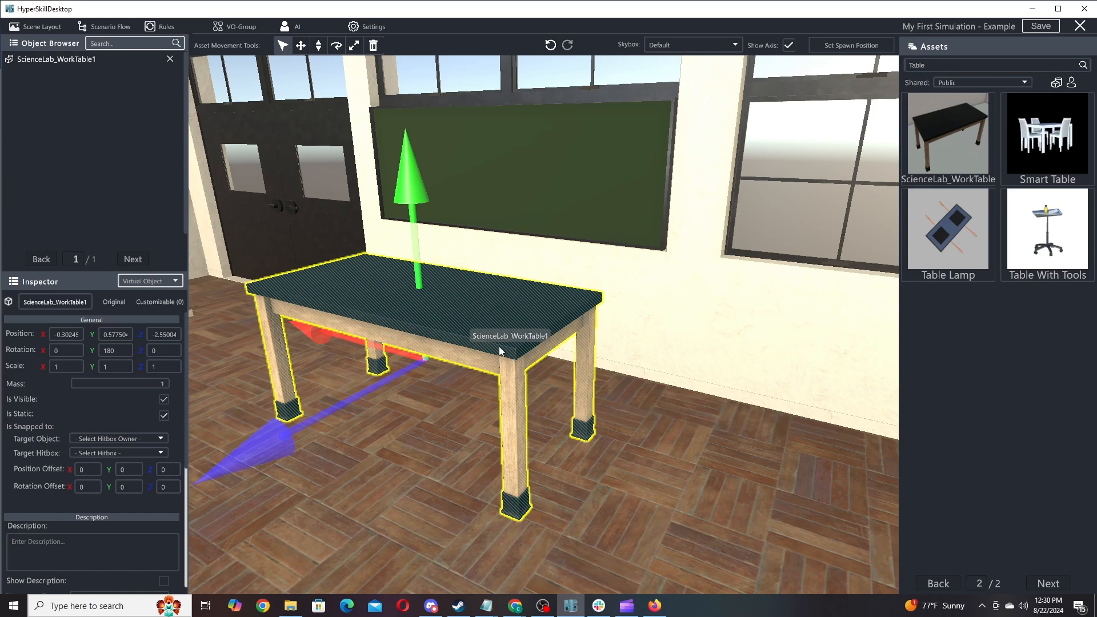
click(730, 472)
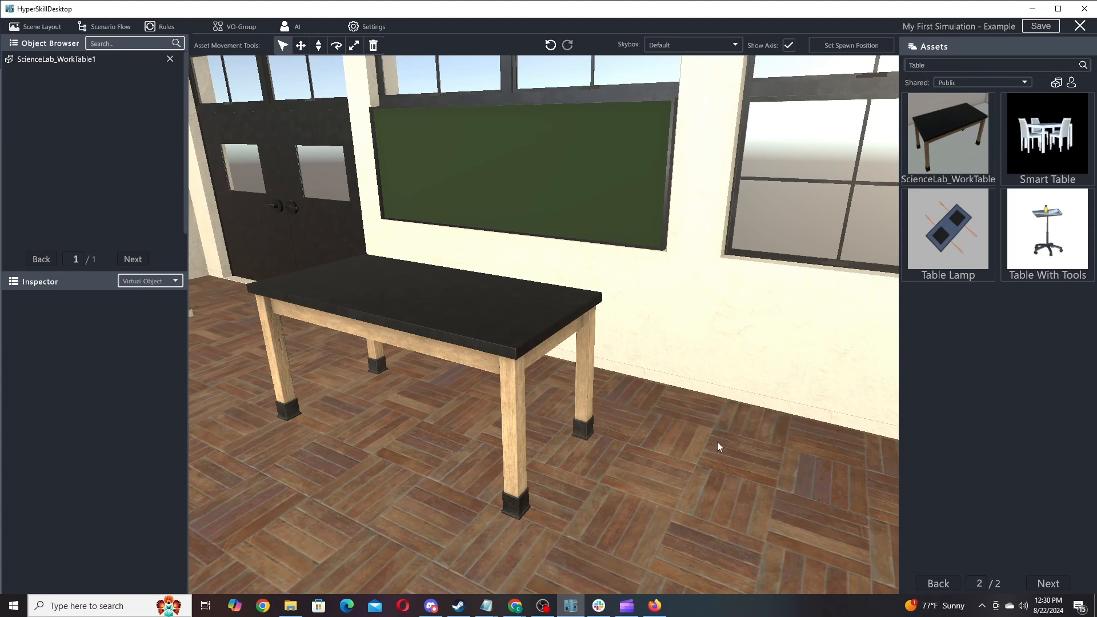
click(479, 348)
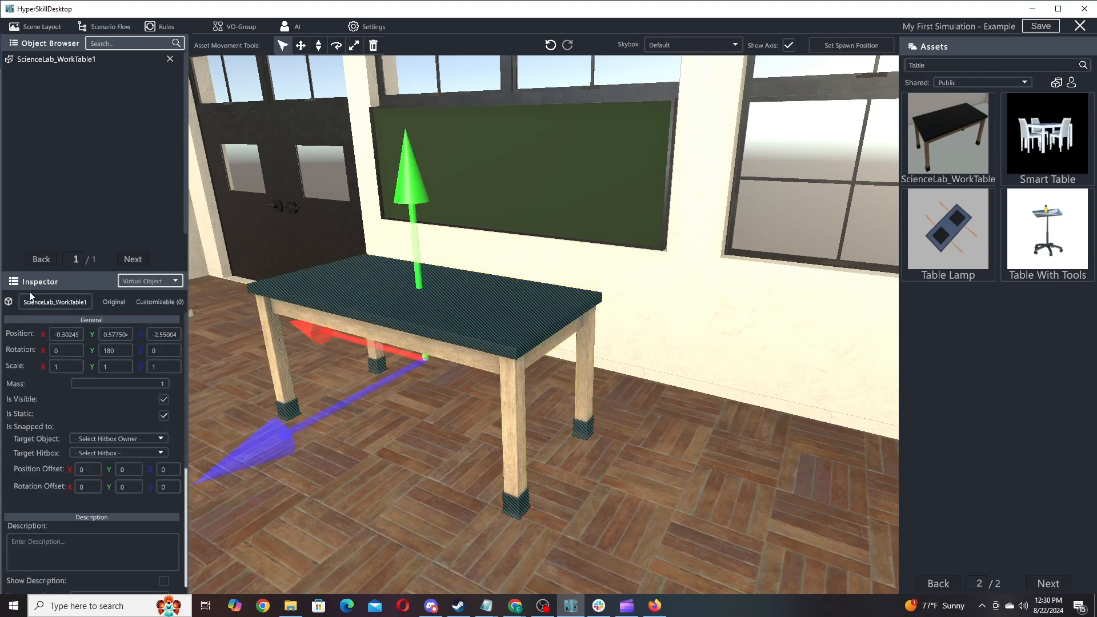
right_drag(669, 425, 469, 447)
key(s)
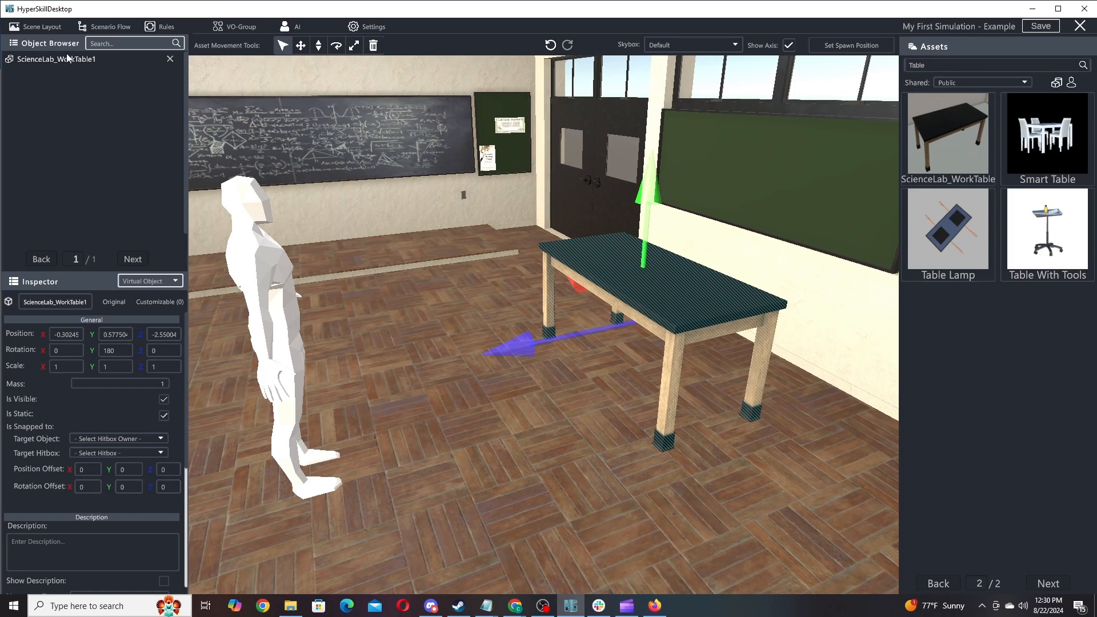
click(475, 132)
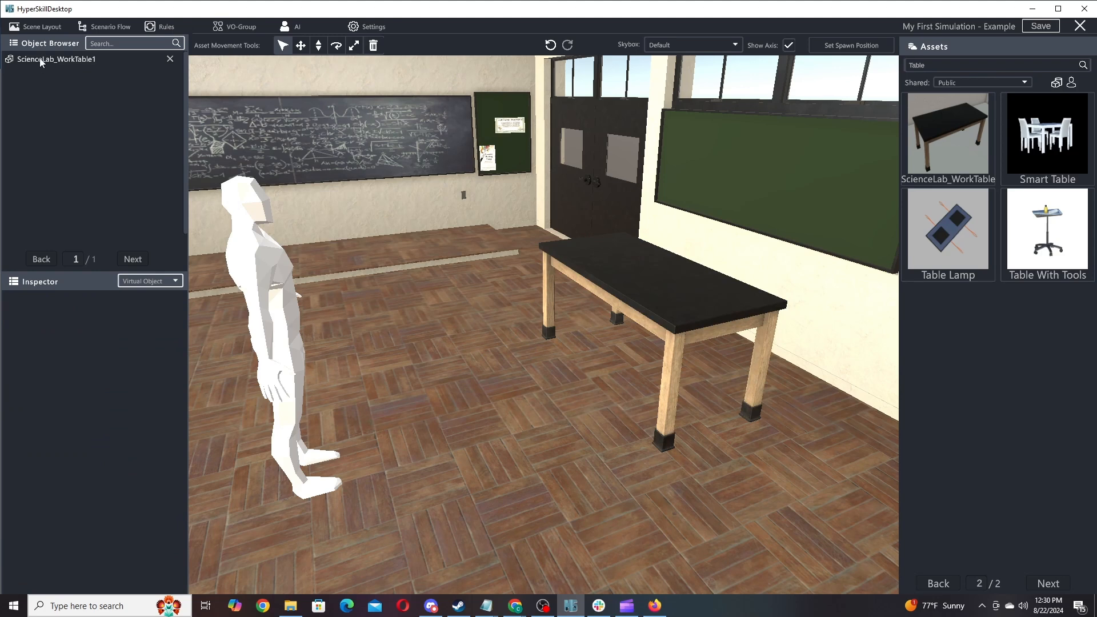
click(653, 277)
click(378, 146)
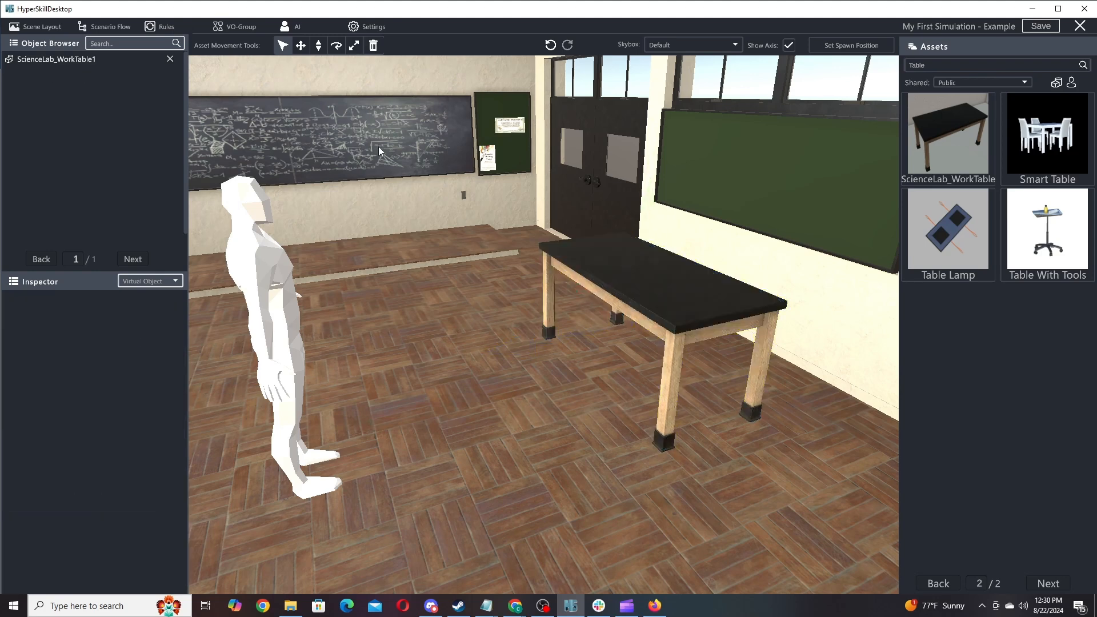
click(27, 61)
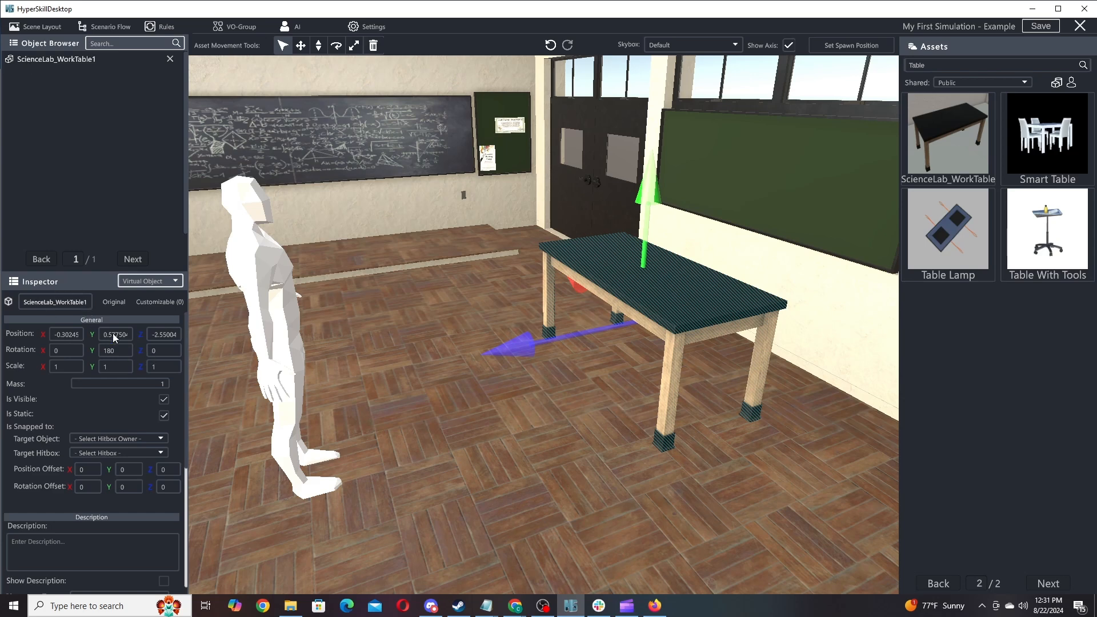
Rename the worktable to 'Science Work Table' and reselect it for position editing.
click(49, 303)
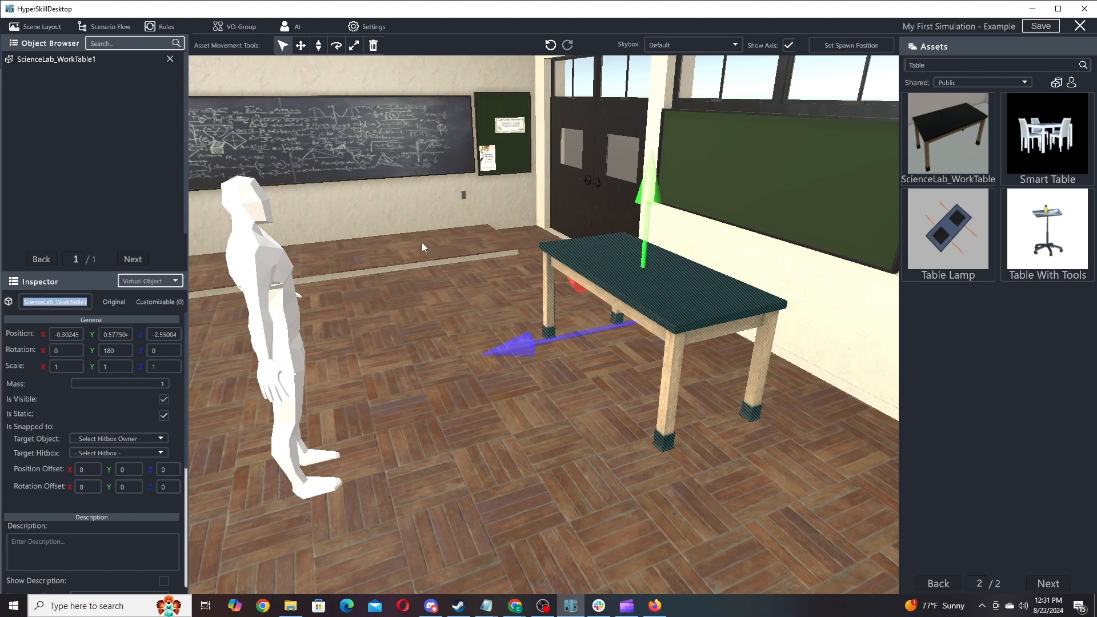
text(Science Work Table)
click(72, 334)
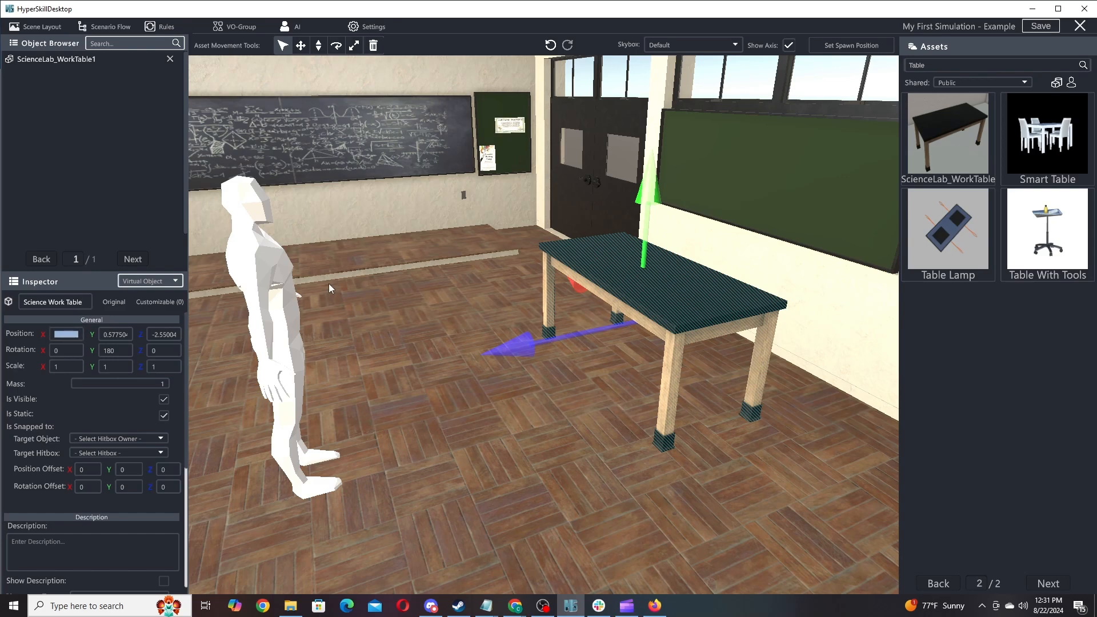
click(352, 241)
click(659, 314)
Round the table's position to X -0.3 and Z -2.5, leaving rotation at 0/180/0.
key(Left)
key(Delete)
key(Delete)
key(Delete)
key(Delete)
key(Left)
key(Delete)
key(Delete)
key(Delete)
key(Delete)
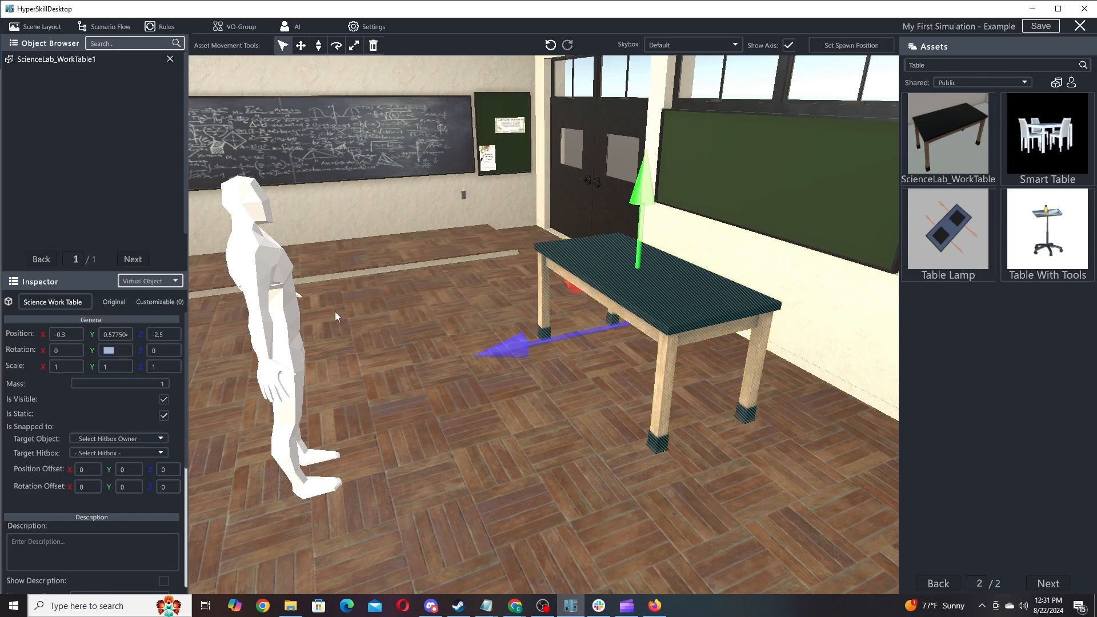
text(90)
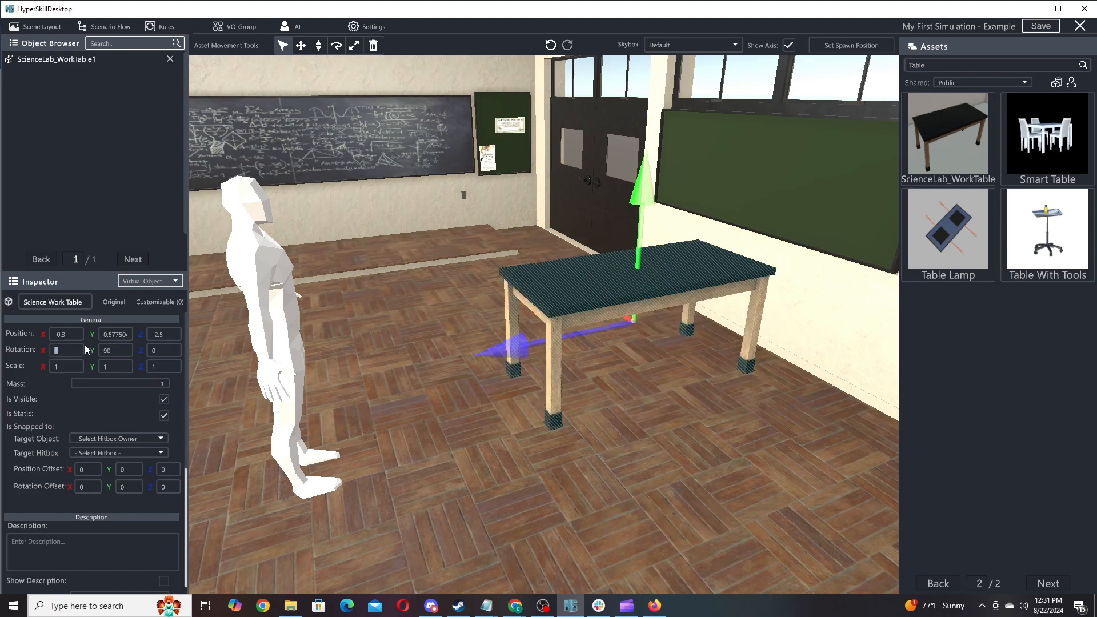
text(45)
click(149, 351)
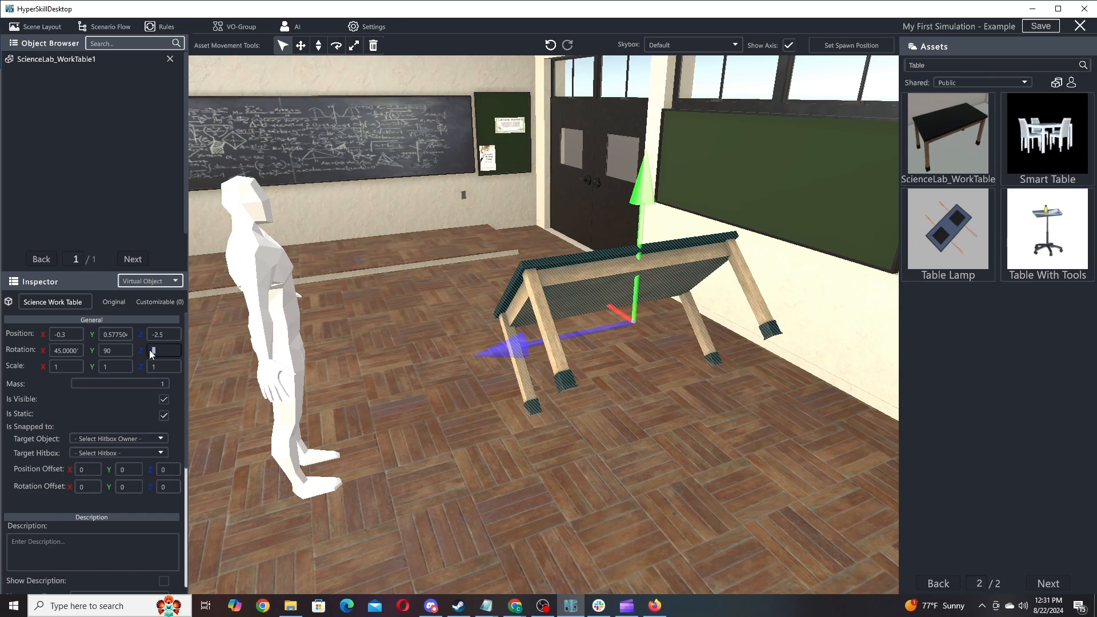
text(45)
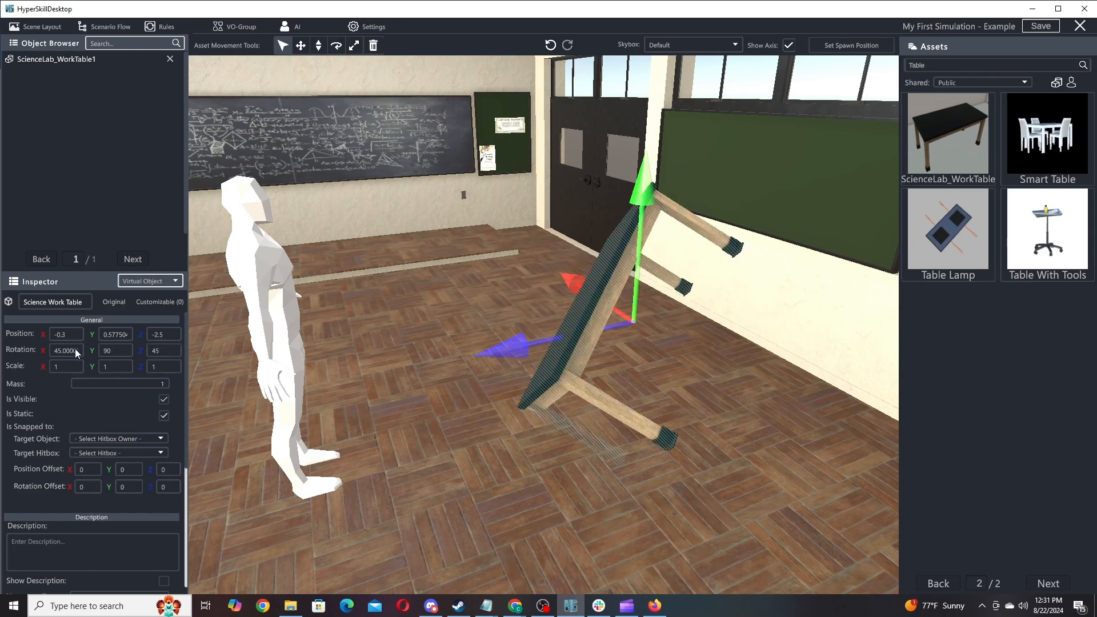
text(0)
text(1)
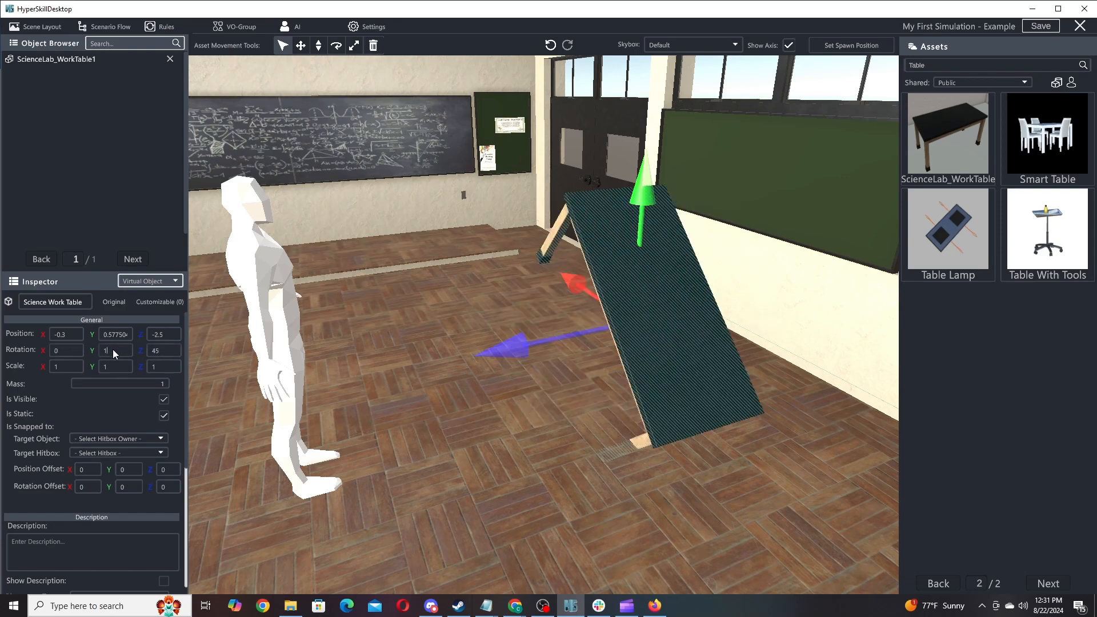
text(80)
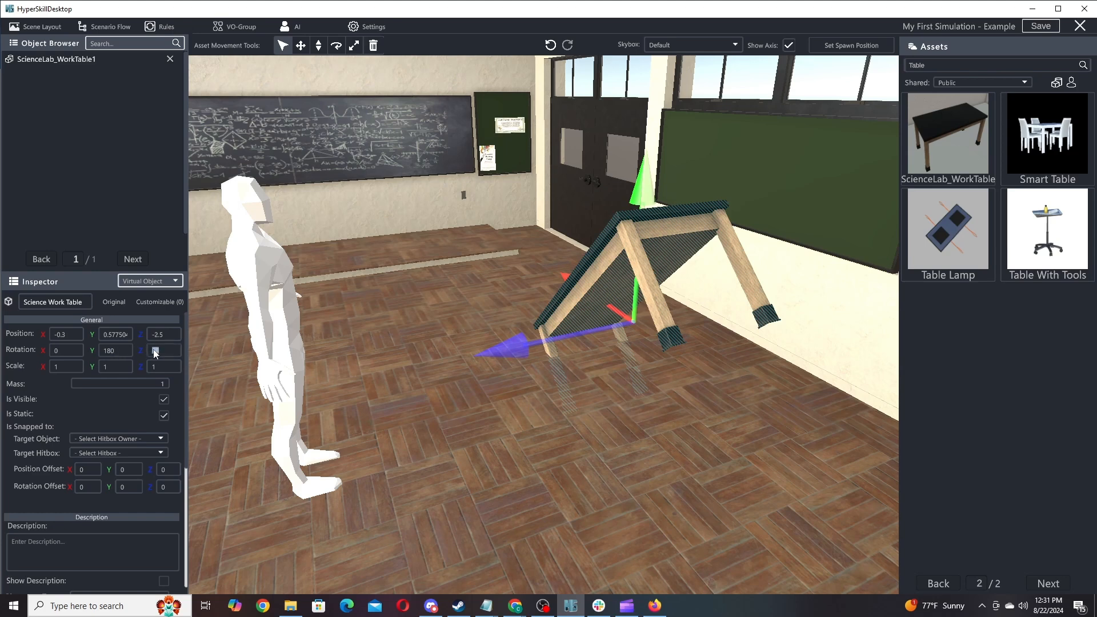
text(0)
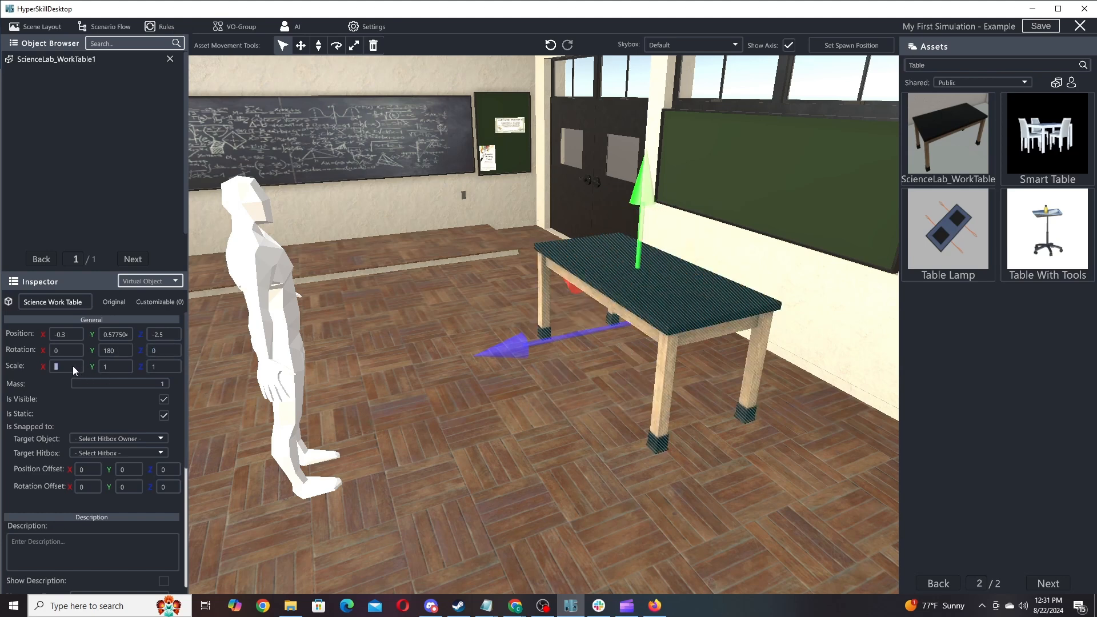
text(2)
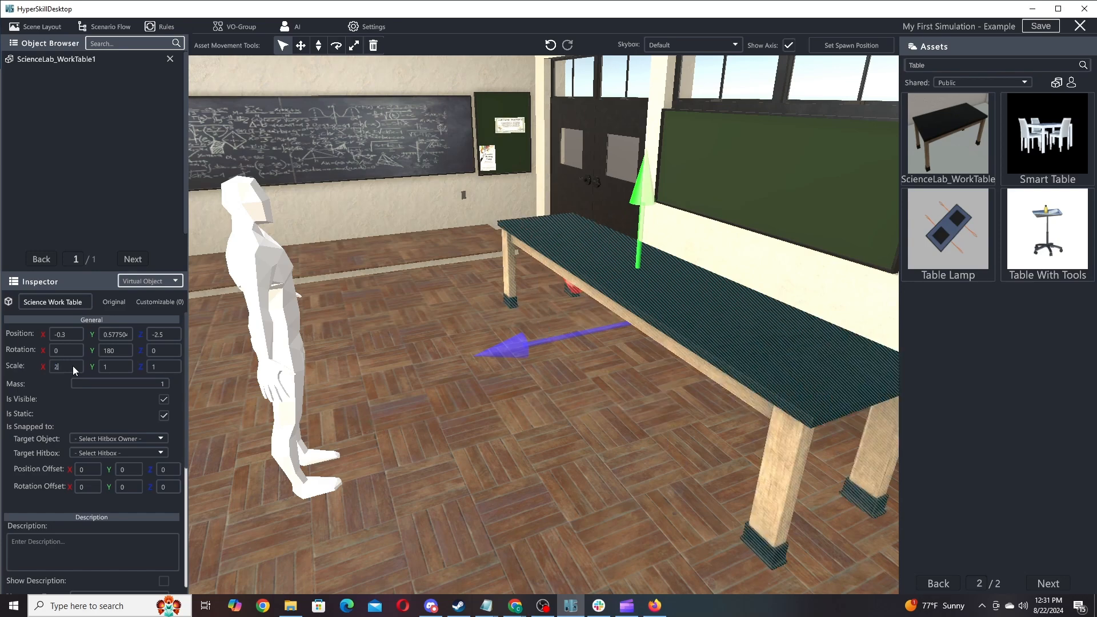
Stretch the table to scale X 1.5, keeping Y and Z at 1.
key(BackSpace)
text(0)
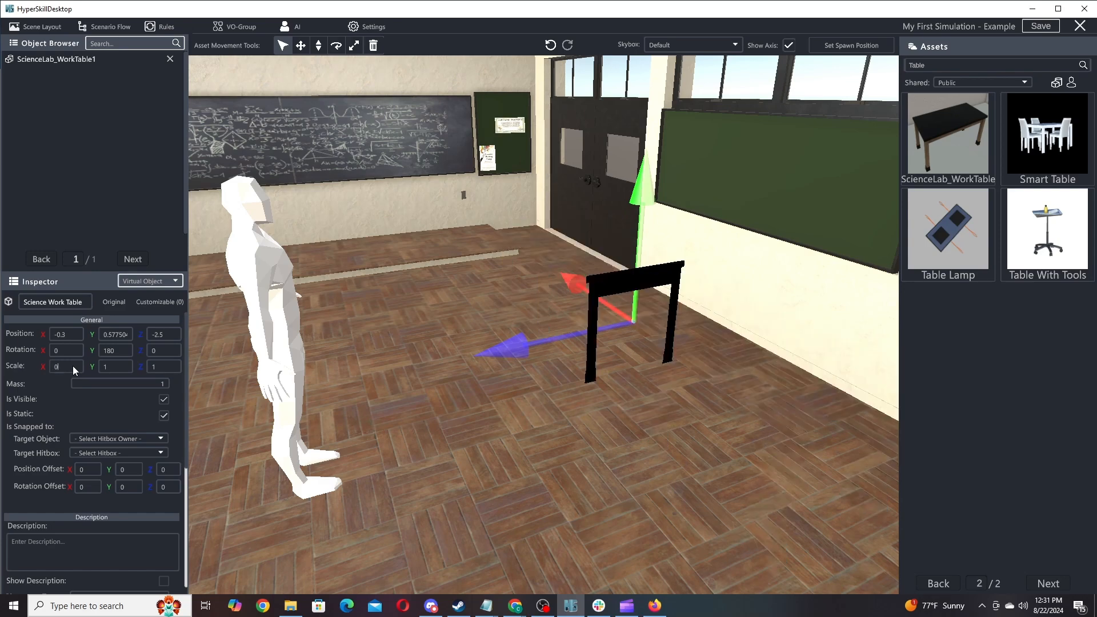
text(1)
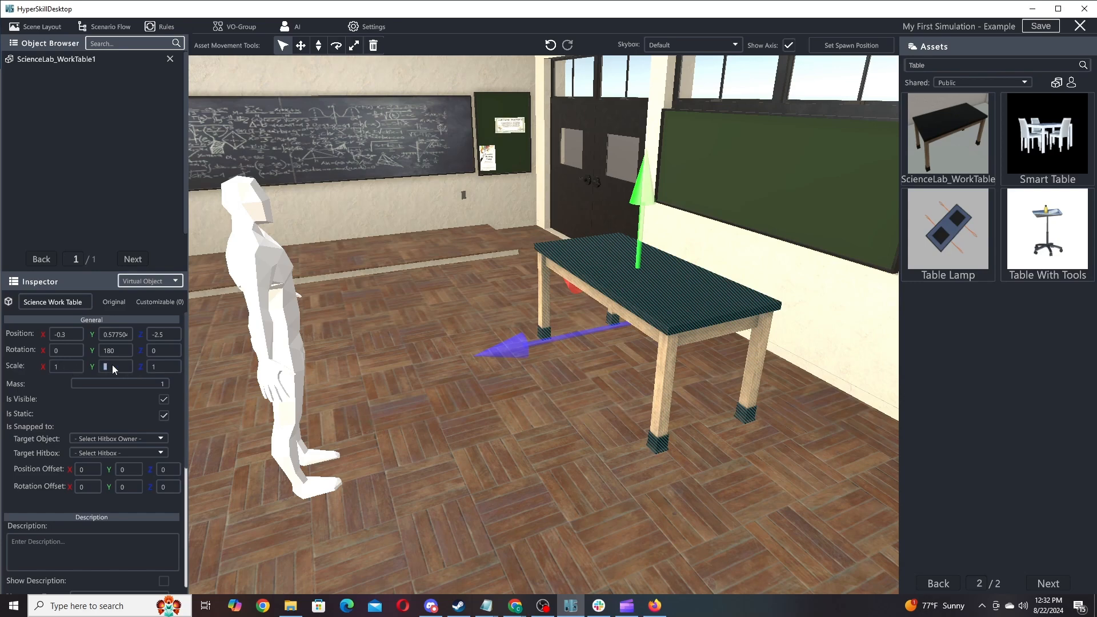
text(5)
key(BackSpace)
text(15)
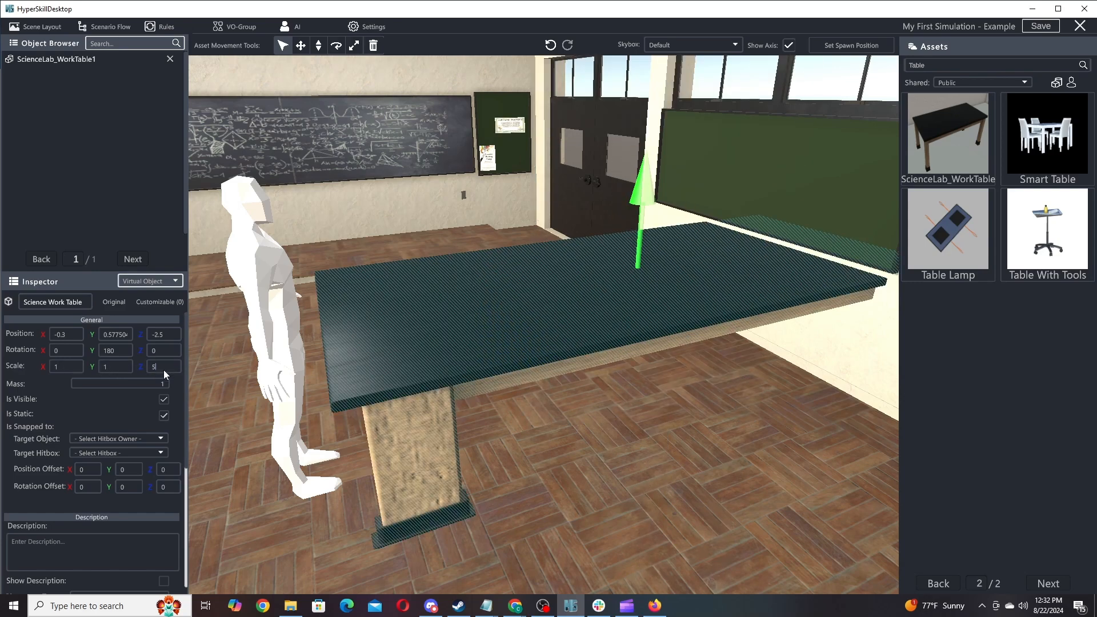
key(BackSpace)
text(1)
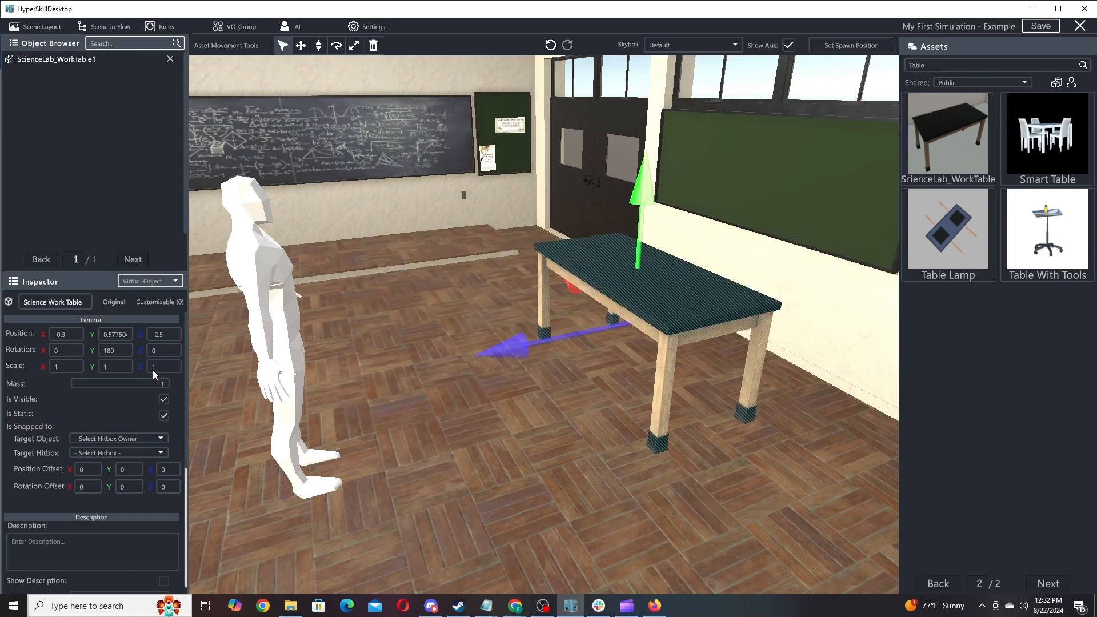
text(2)
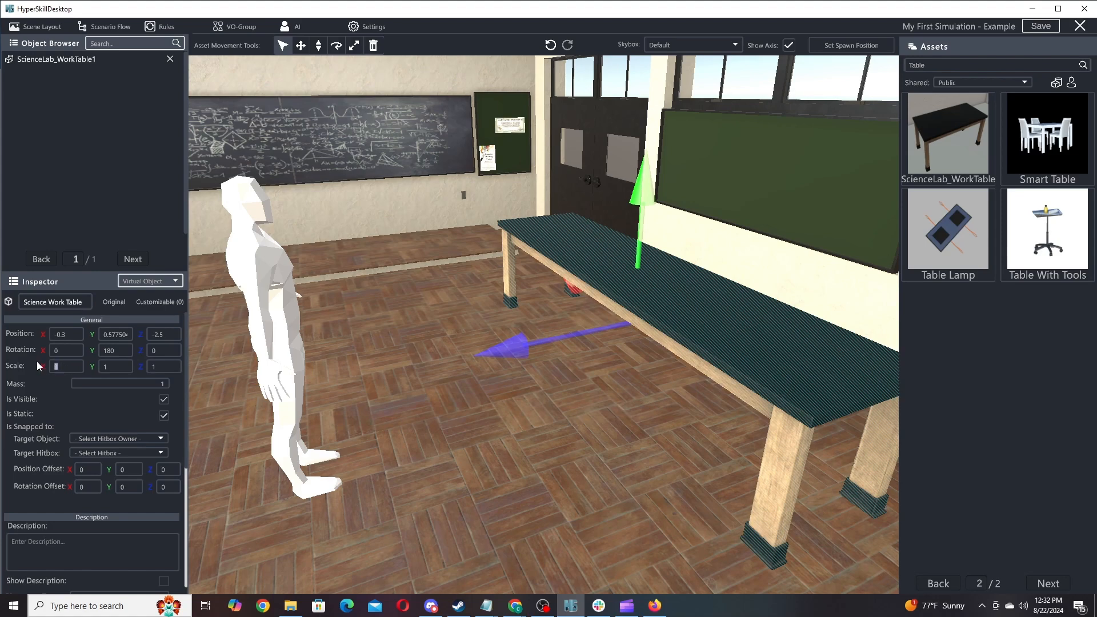
text(1.5)
right_drag(556, 229, 534, 236)
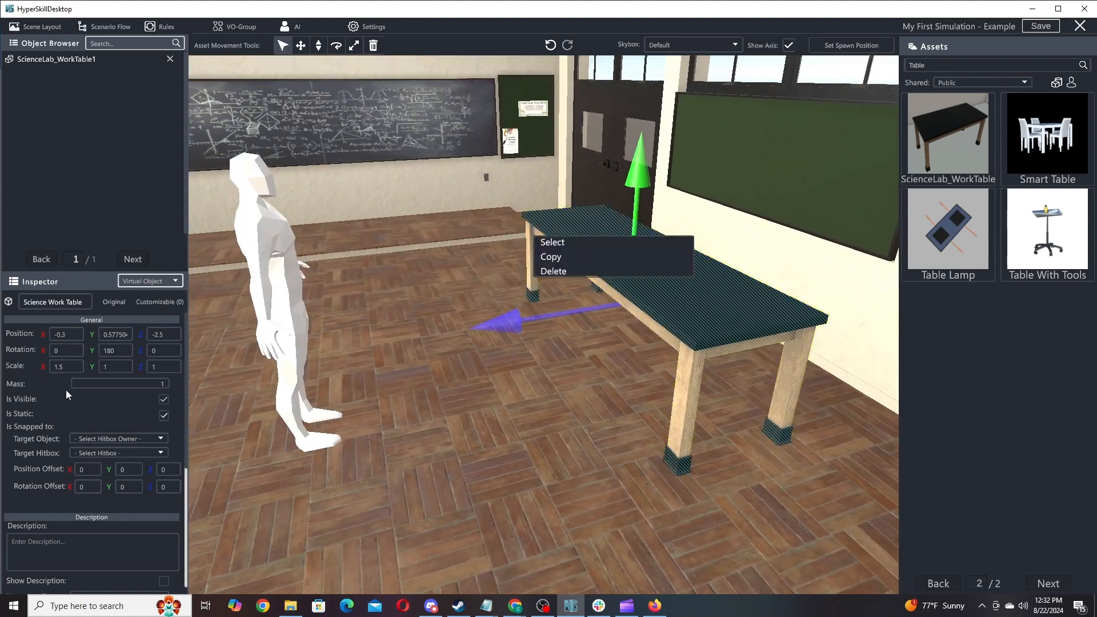
Close the table's Select/Copy/Delete menu and check the Is Static tooltip.
click(88, 401)
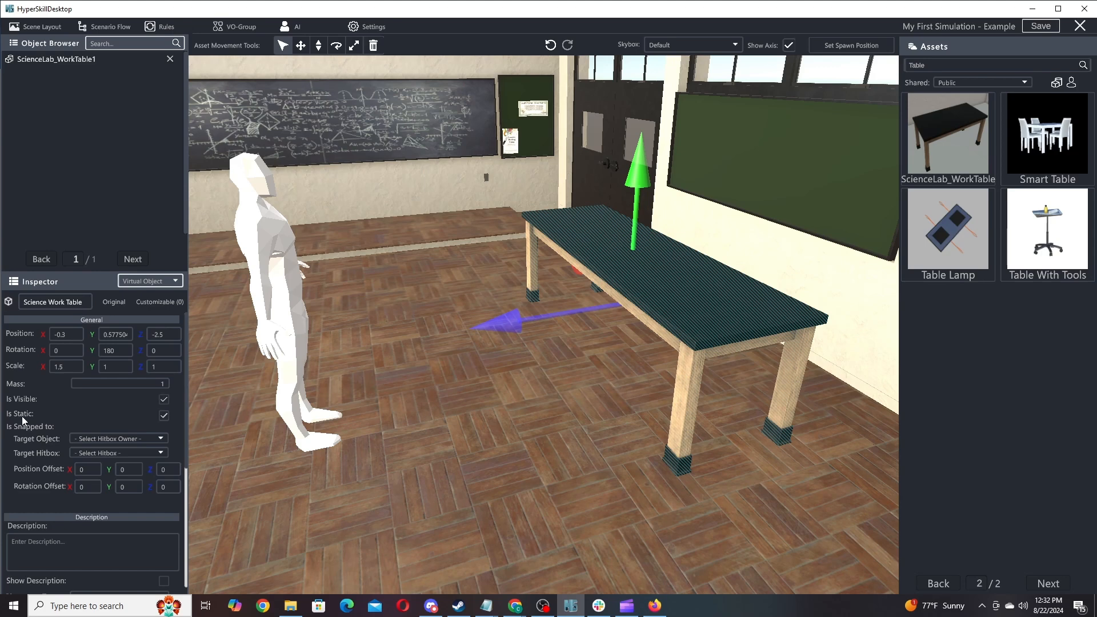
mouse_move(19, 416)
scroll(49, 423, down, 1)
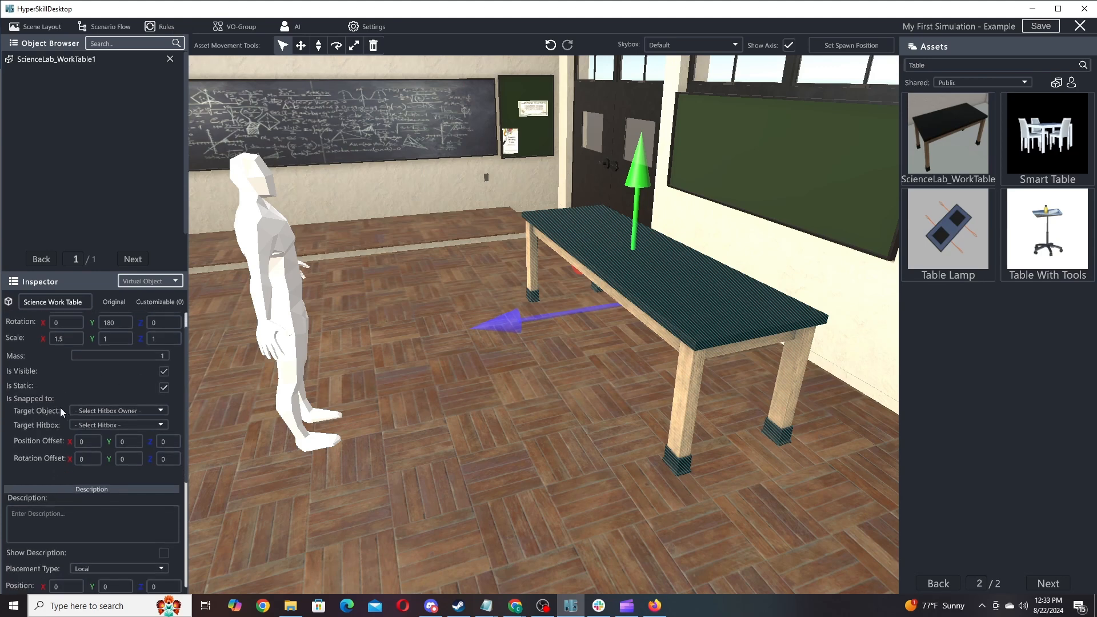
scroll(185, 446, down, 1)
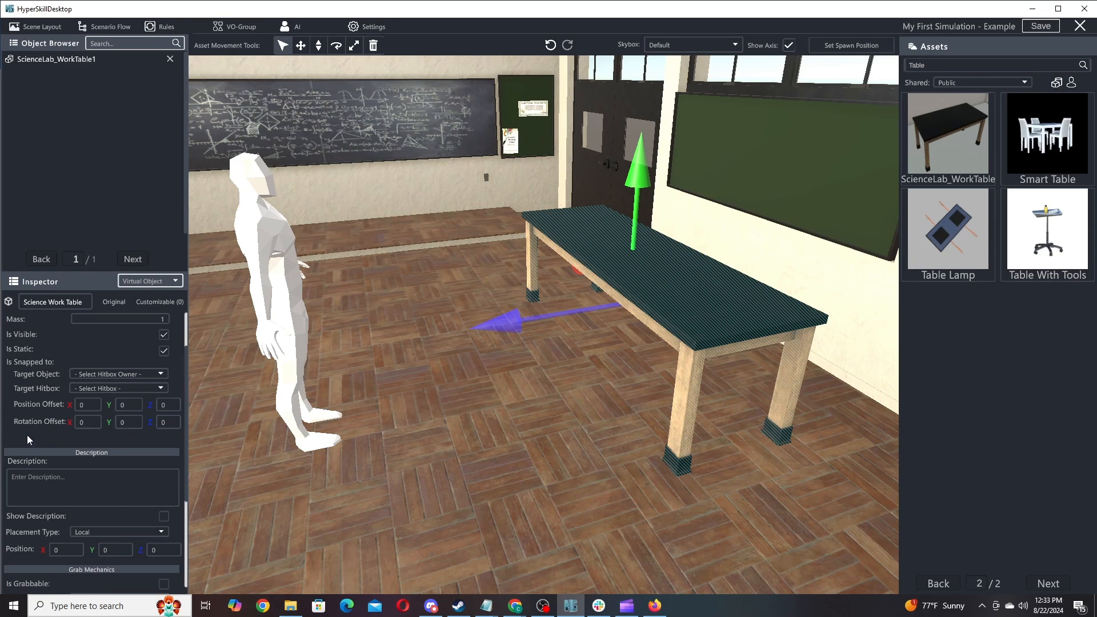
scroll(26, 437, down, 3)
scroll(37, 377, up, 1)
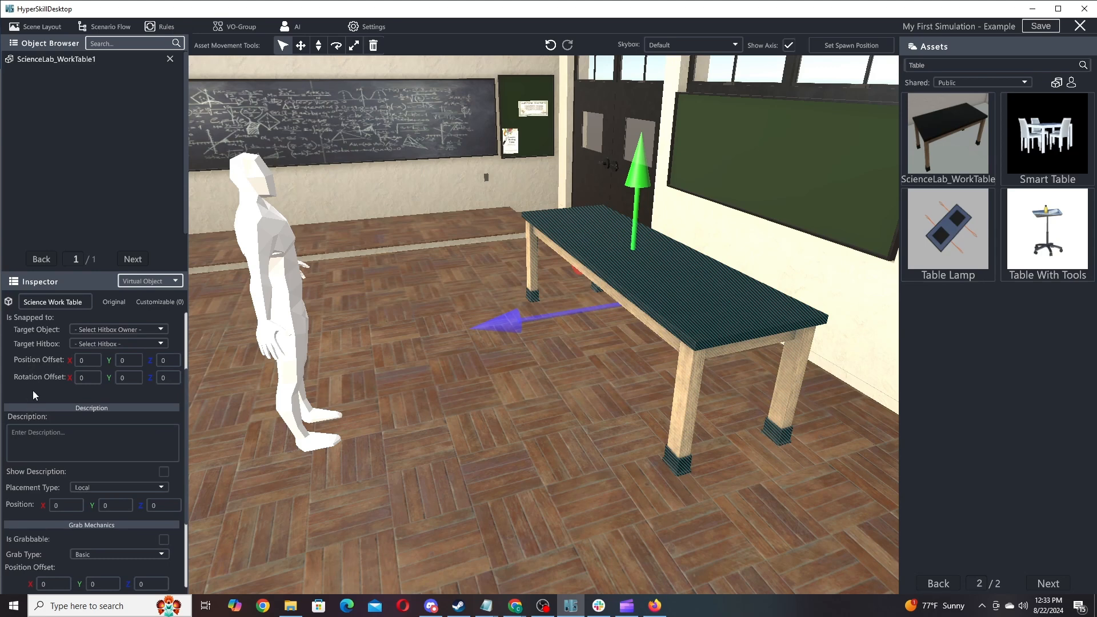
scroll(38, 383, down, 4)
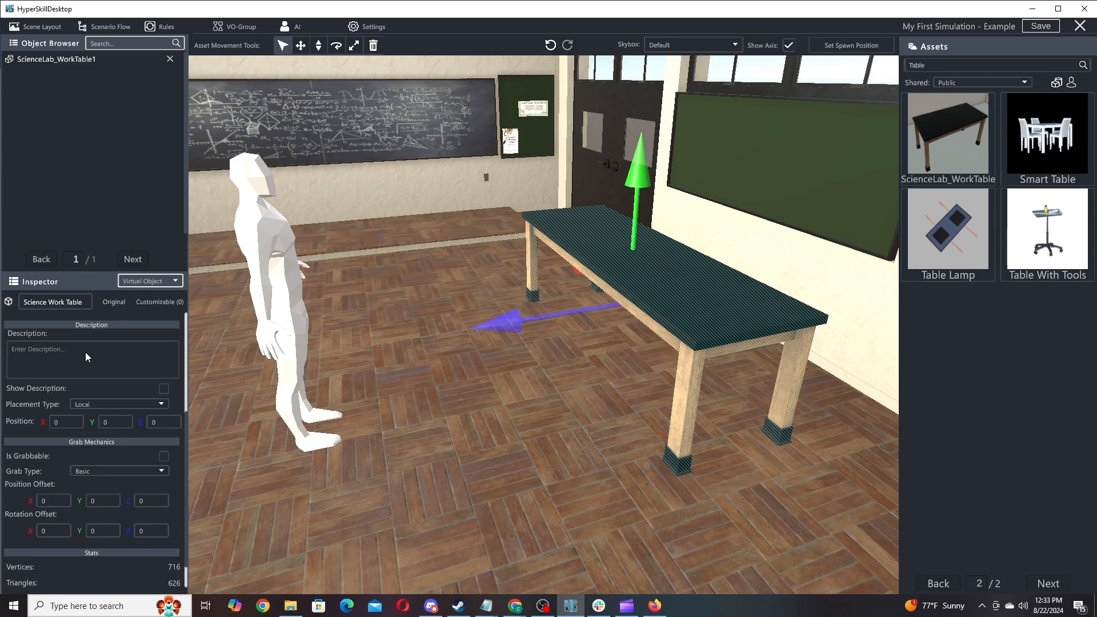
Give the work table the shown description 'This is a Science work table.' and Global placement.
text(This is a Science work table.)
click(164, 390)
click(118, 405)
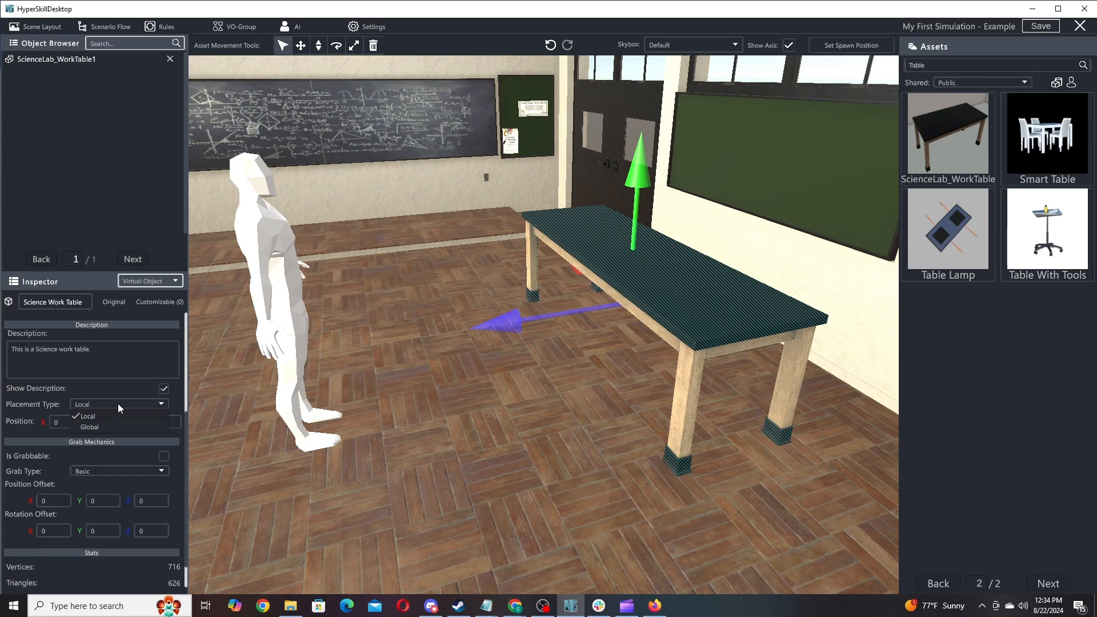
click(262, 375)
click(115, 405)
click(111, 429)
Scroll through the work table's placement settings and start editing its Y position.
scroll(131, 386, up, 5)
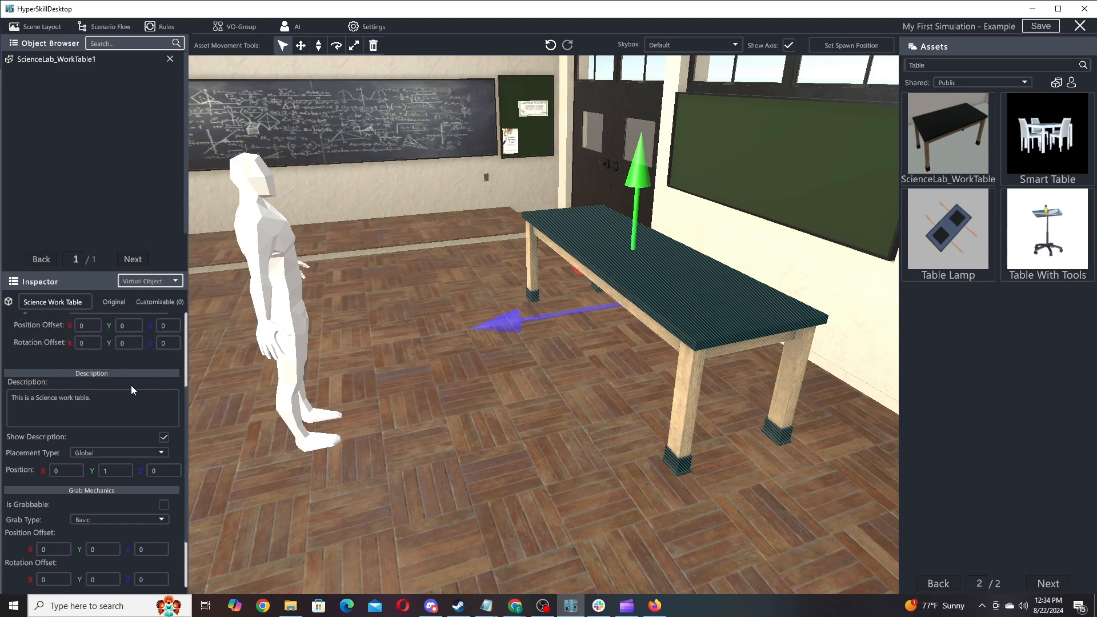
scroll(97, 486, up, 2)
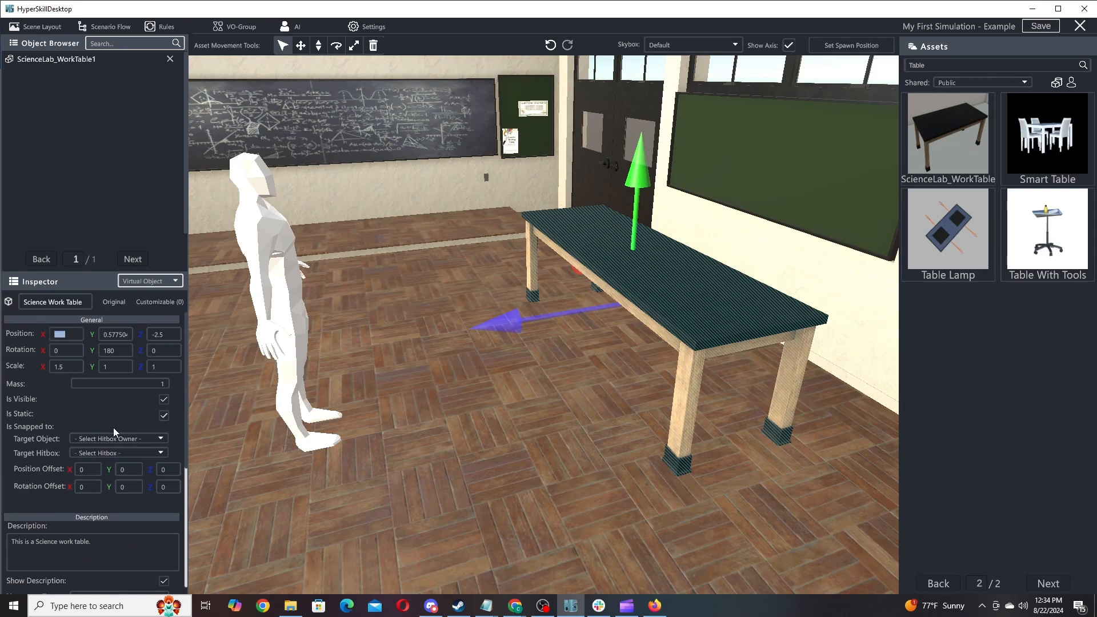
scroll(112, 416, down, 4)
scroll(96, 397, up, 4)
scroll(114, 515, down, 4)
scroll(137, 445, up, 5)
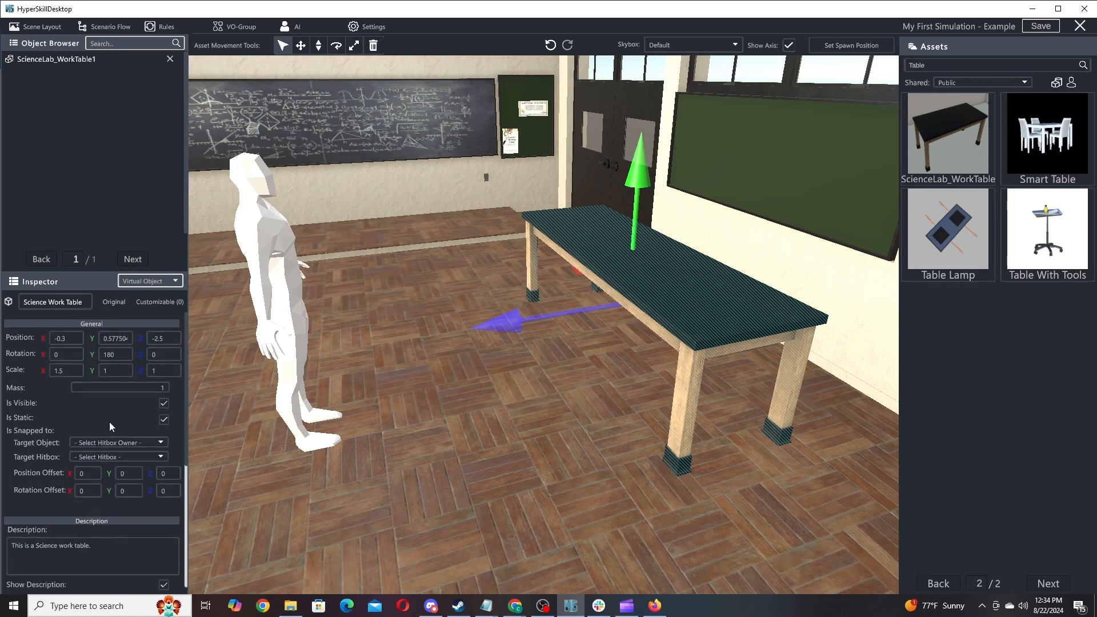
click(124, 331)
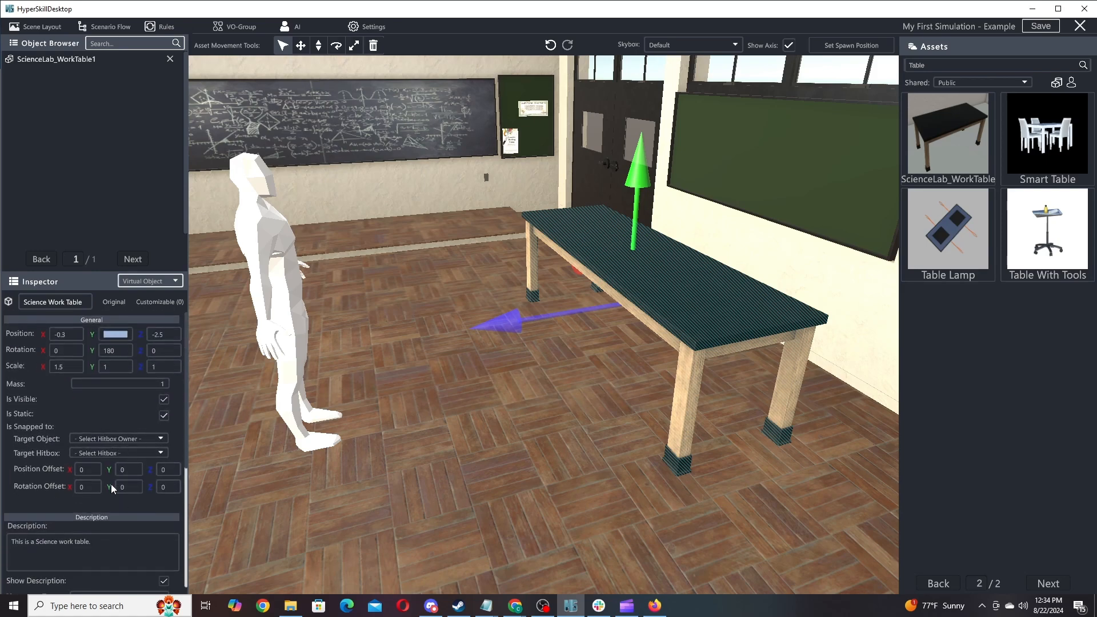
scroll(112, 479, down, 5)
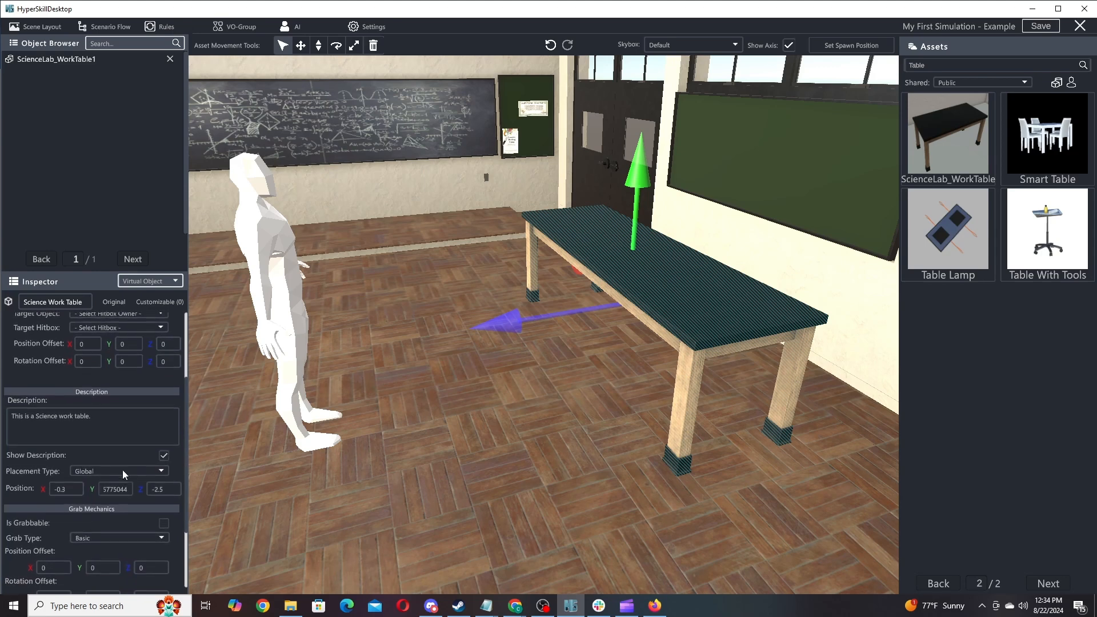
key(Left)
key(Left)
key(Left)
key(Left)
key(Left)
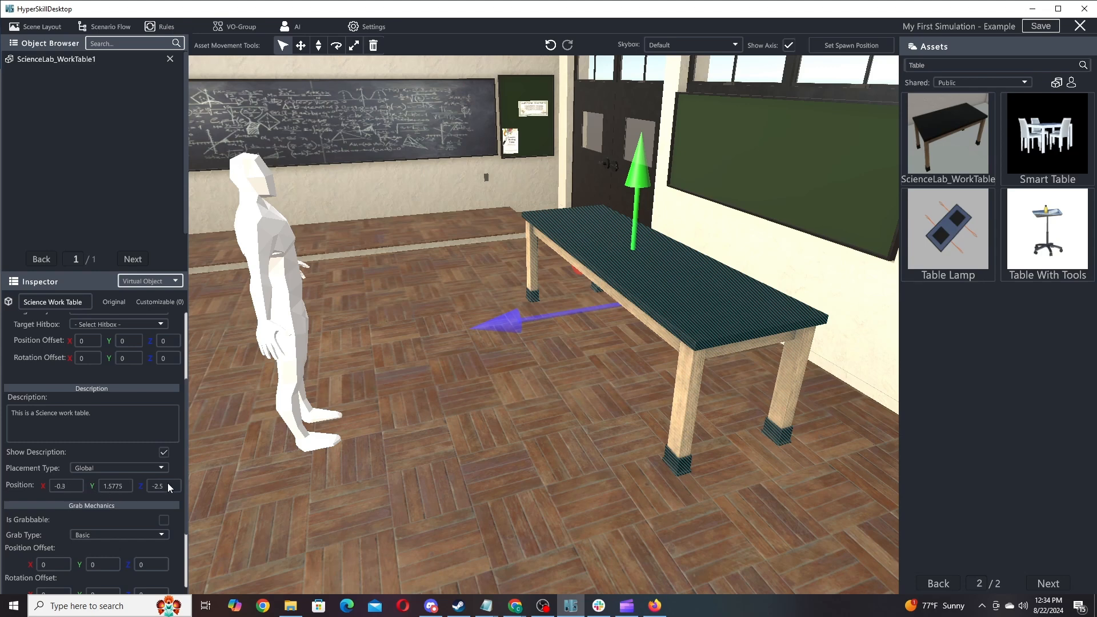
Set the placement type back to Local with position Y 1, then deselect the table.
click(113, 468)
click(102, 481)
click(116, 489)
text(1)
scroll(141, 403, down, 3)
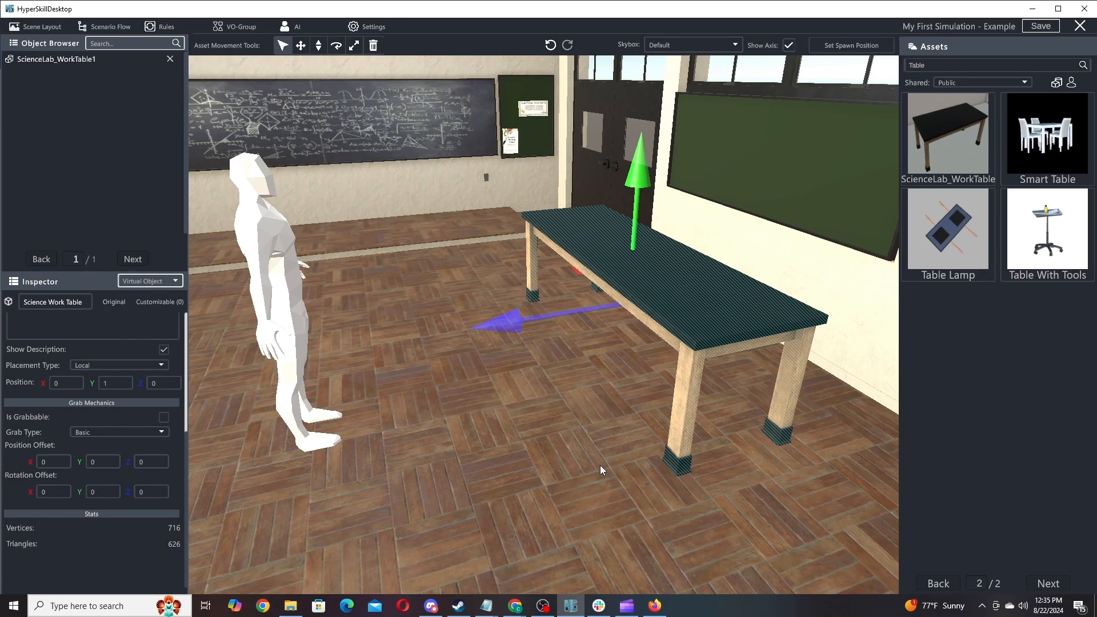
click(543, 465)
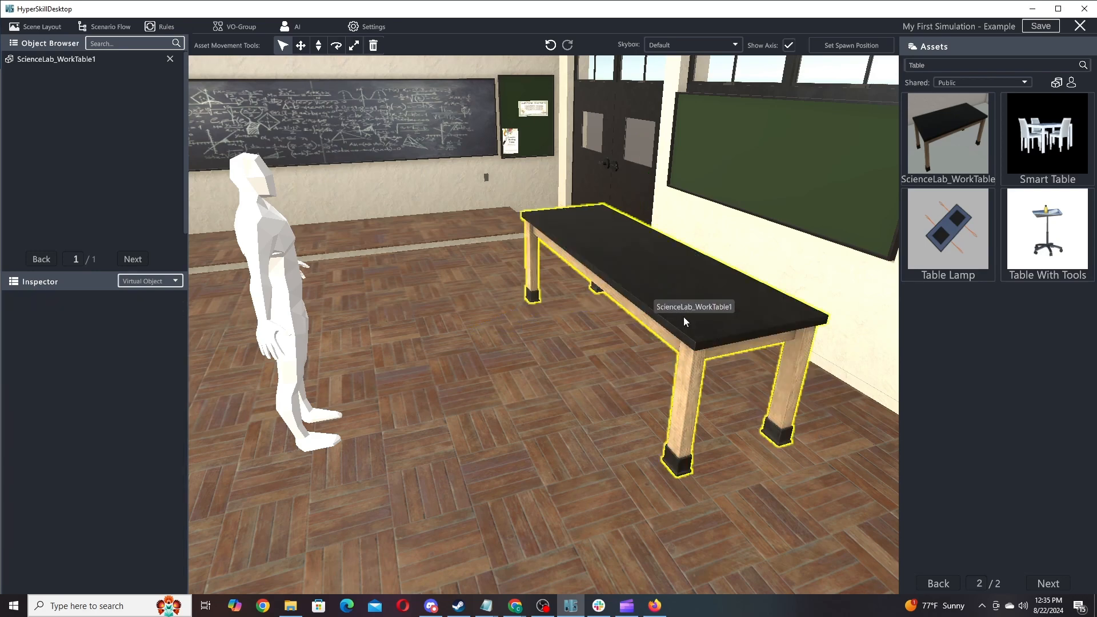
Select ScienceLab_WorkTable1 to show its properties, including Basic grab mechanics, in the Inspector.
click(51, 63)
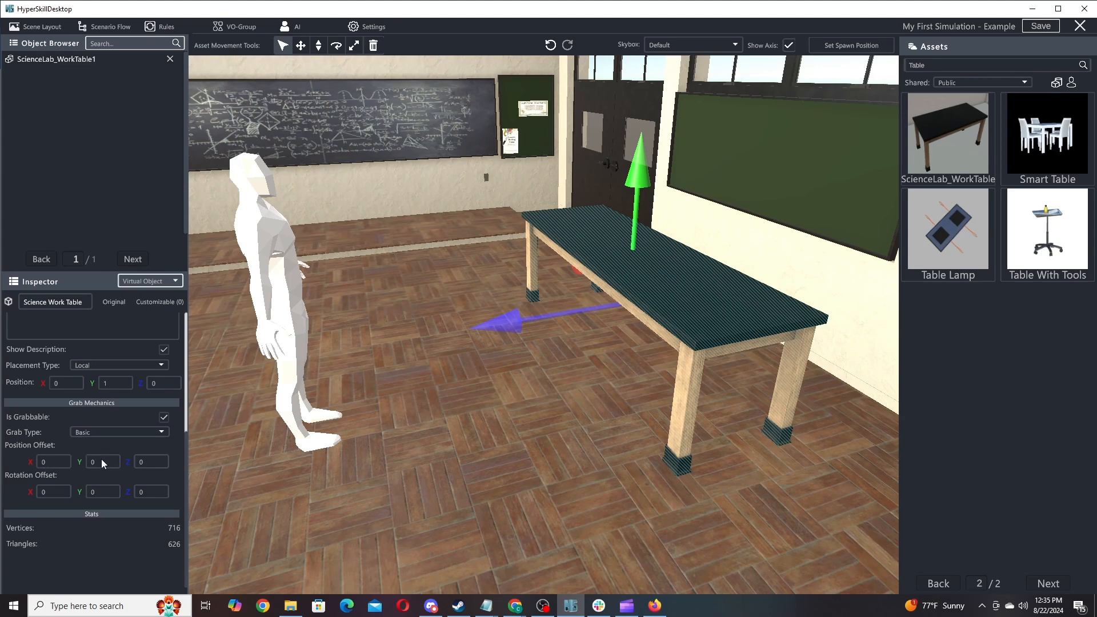
Change the work table's grab type to Slider, with axis X and zero length.
click(135, 435)
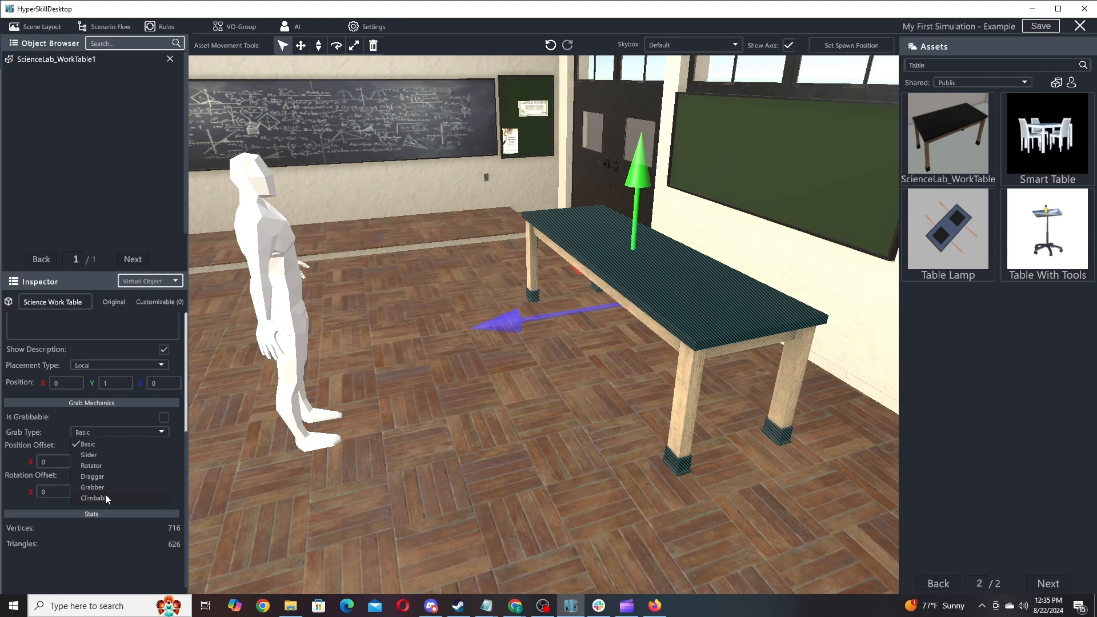
click(103, 456)
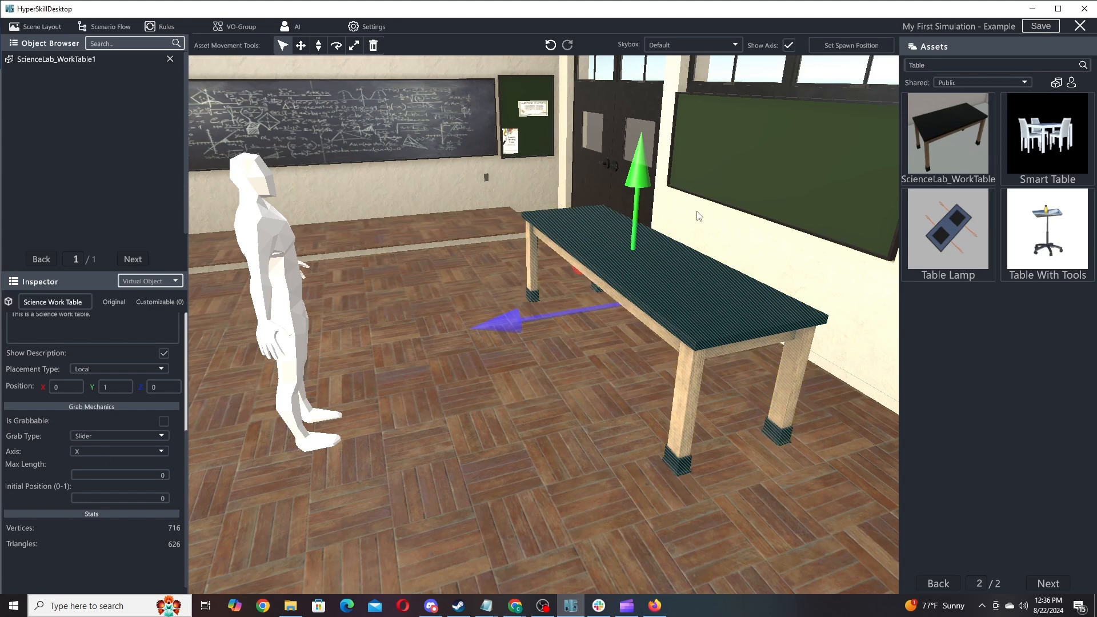
click(119, 434)
Cycle the grab type through Rotator and Dragger, ending on Grabber.
click(93, 469)
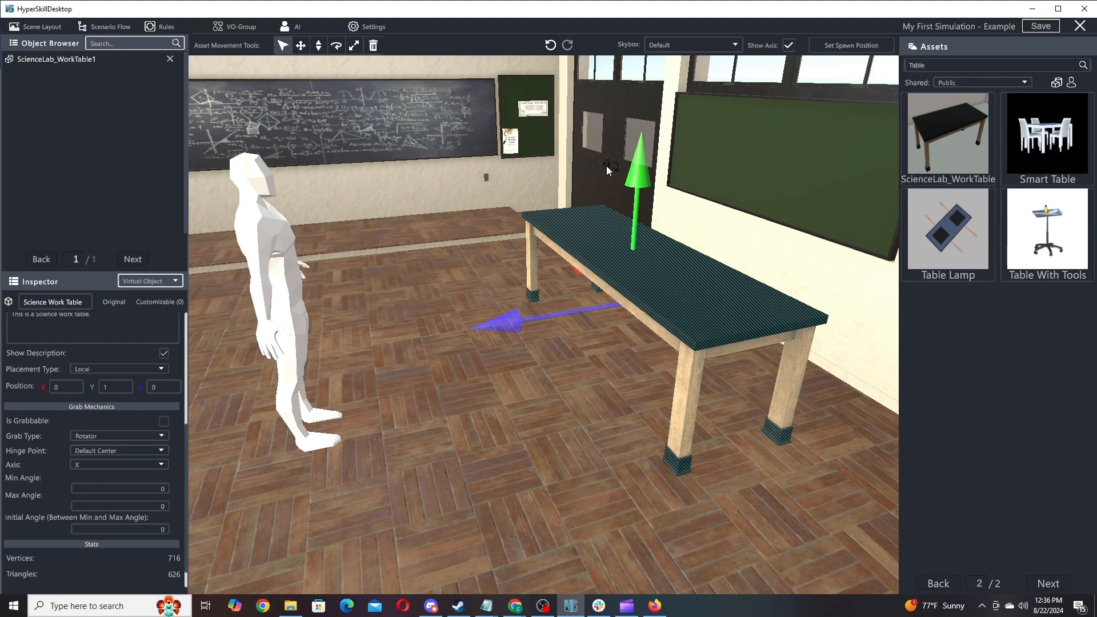
click(142, 436)
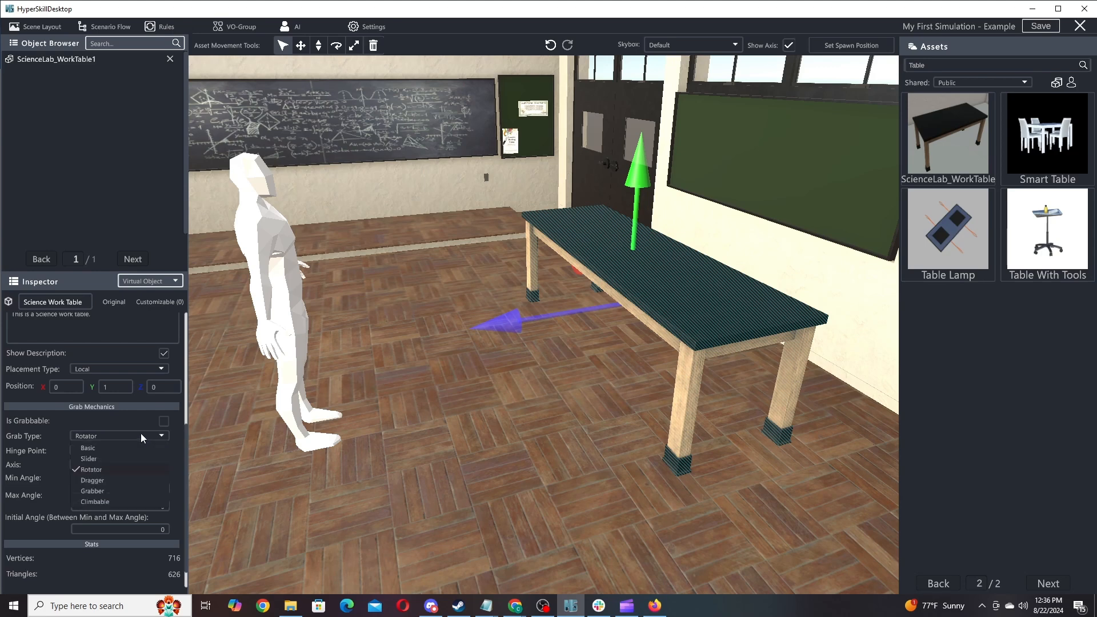
click(118, 479)
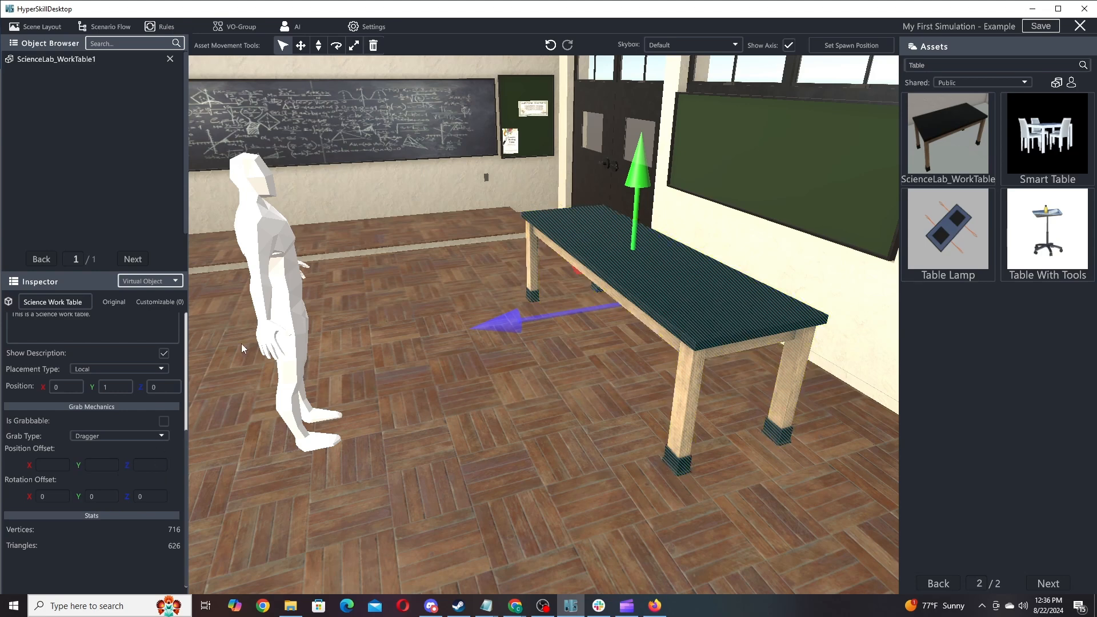
click(133, 437)
click(108, 490)
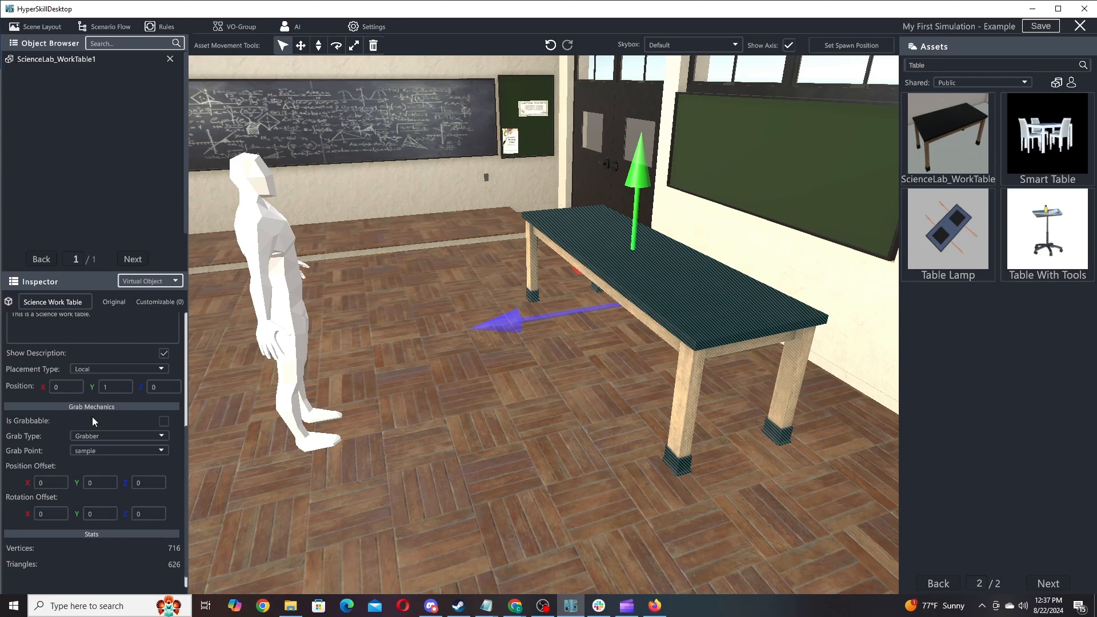
Switch the table's grab type to Climbable, then back to Basic.
click(107, 437)
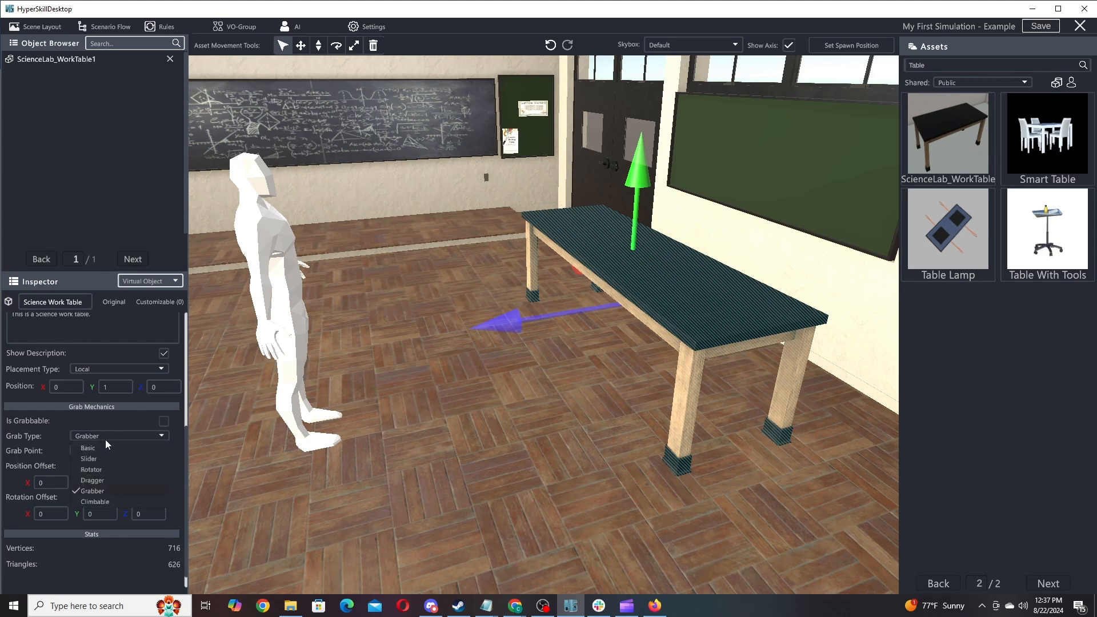
click(100, 503)
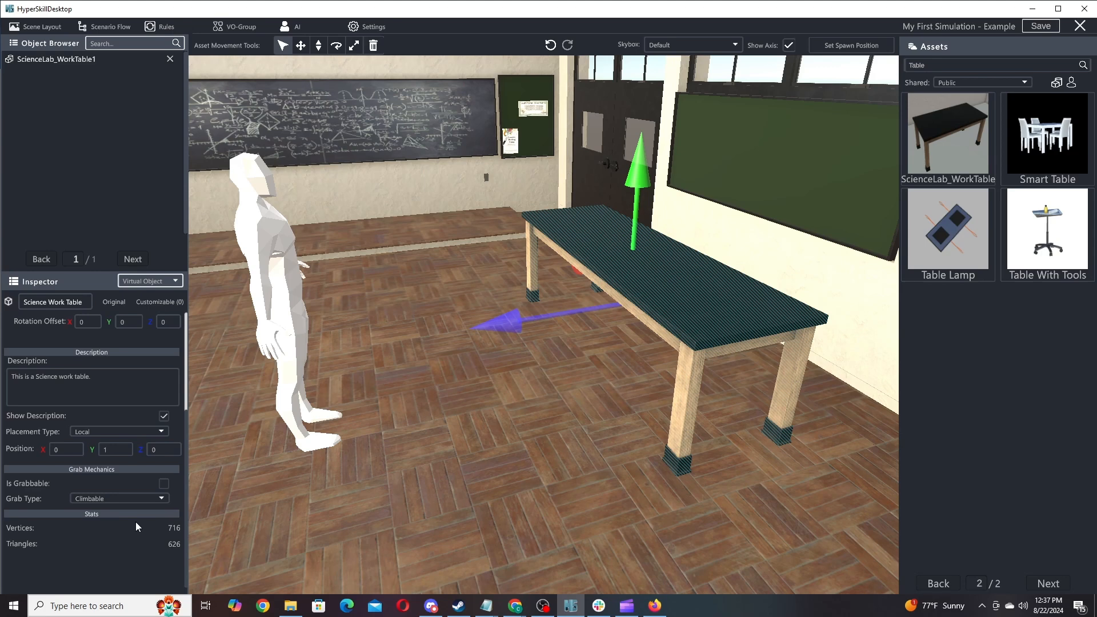
click(125, 496)
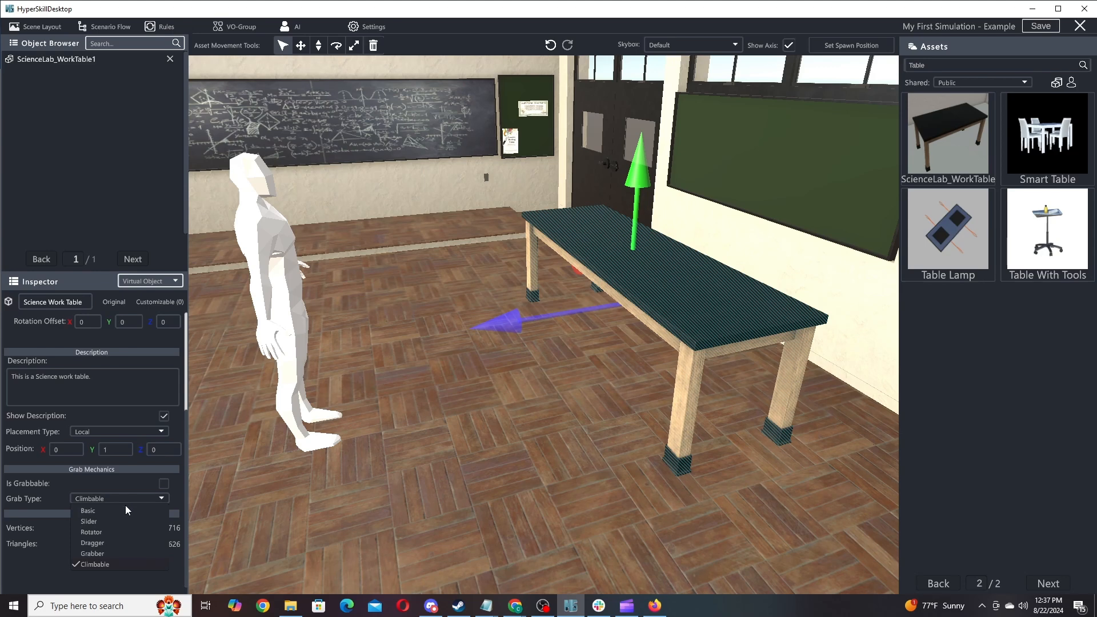
click(122, 506)
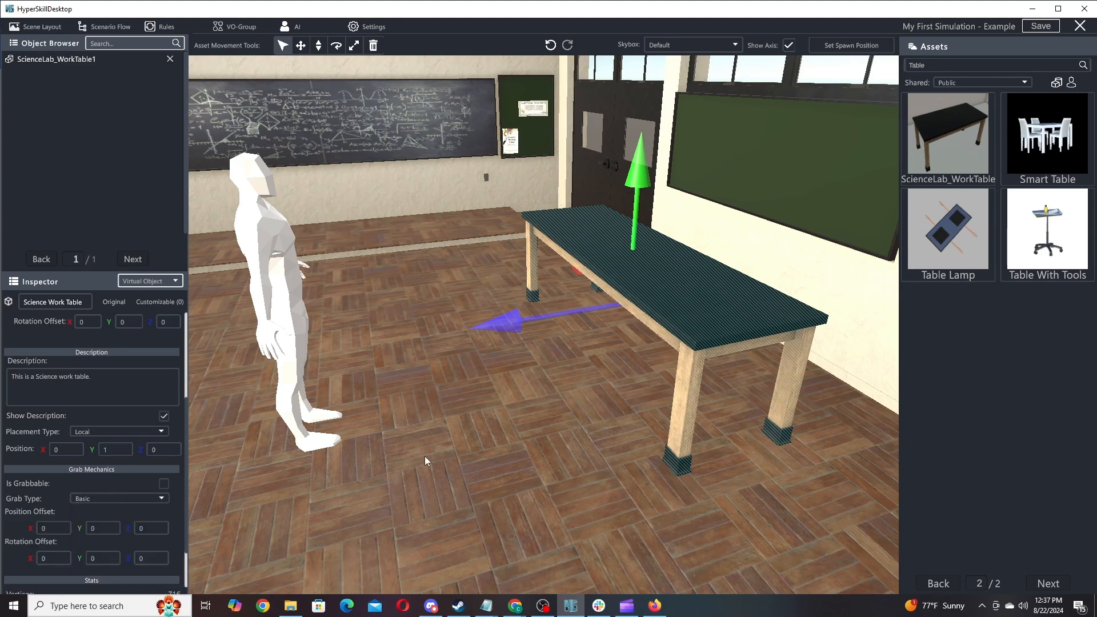
click(132, 501)
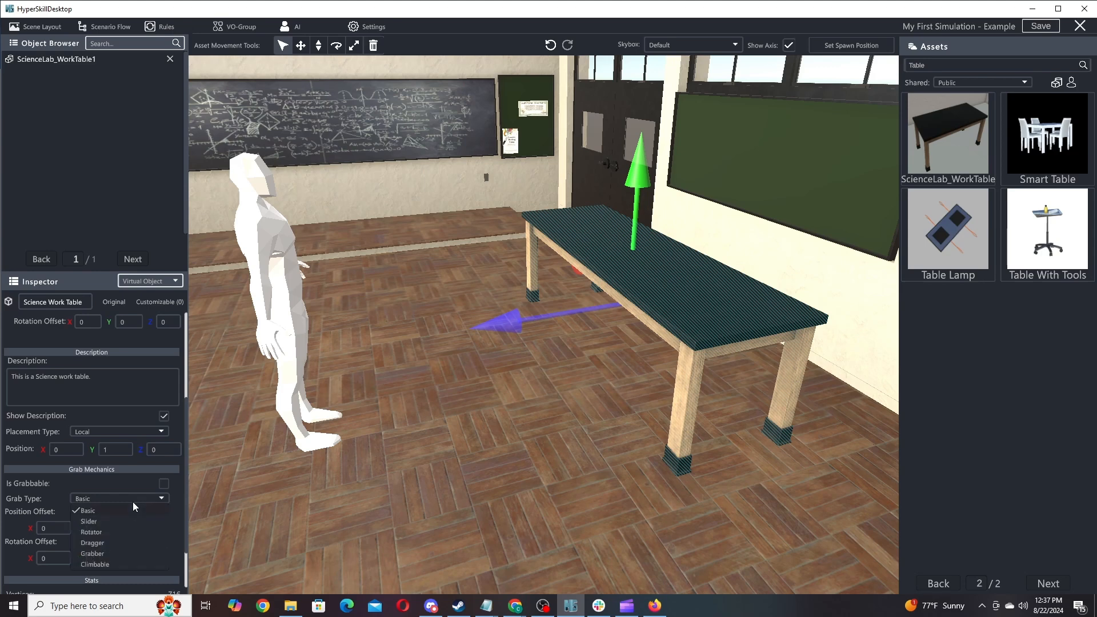
click(133, 501)
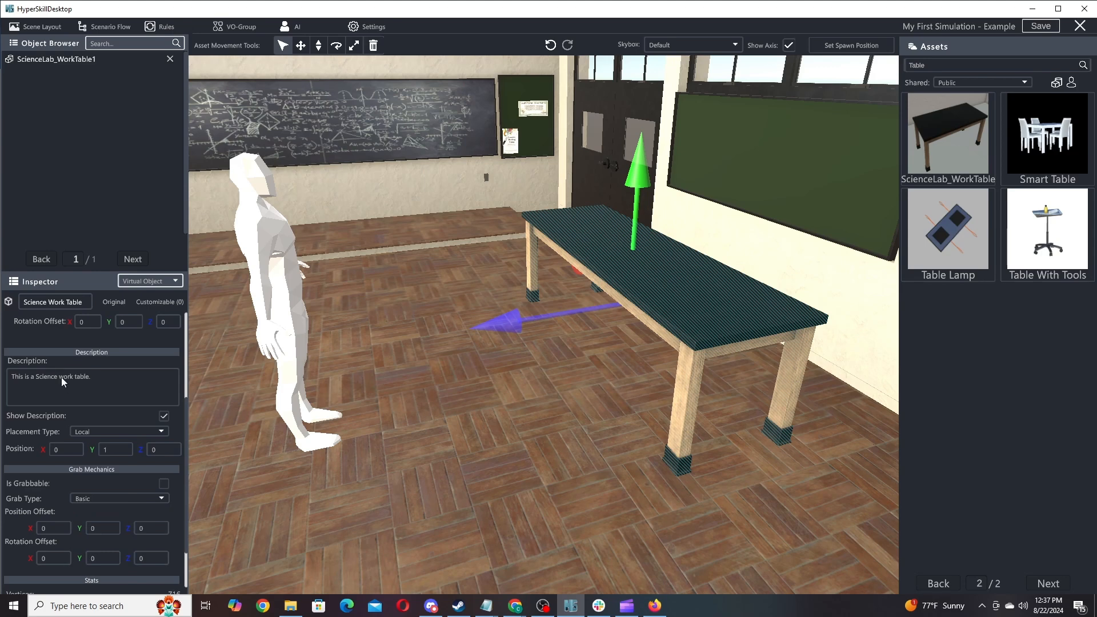
Deselect the work table and turn the view toward the window wall.
drag(187, 391, 187, 467)
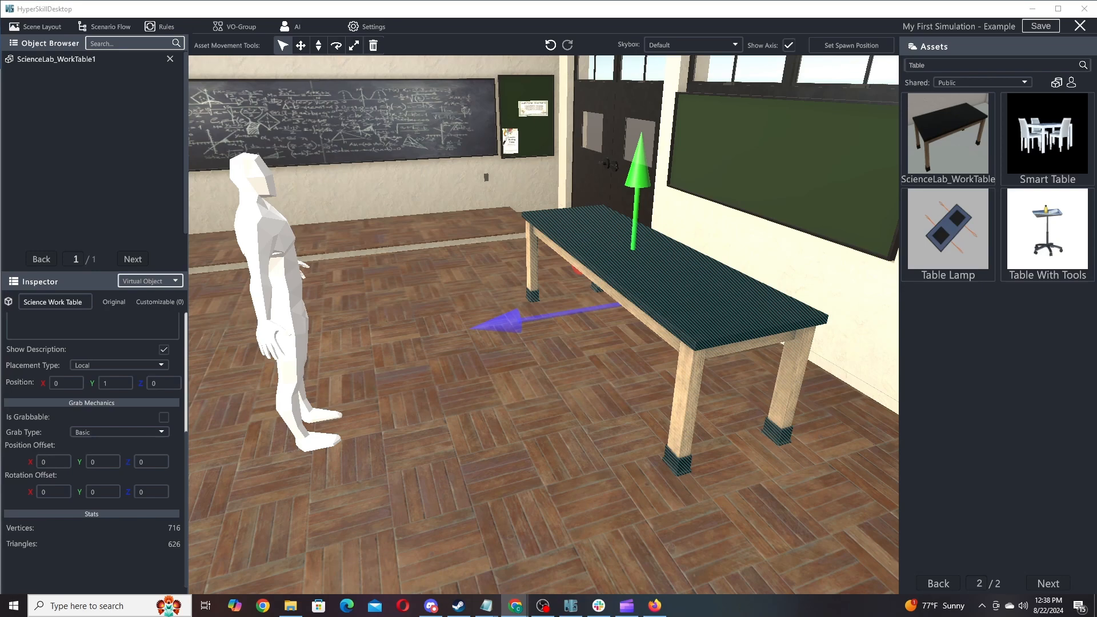
click(495, 459)
right_drag(495, 458, 274, 399)
right_drag(541, 337, 392, 342)
Set the skybox to Day_Blue Sky while looking along the window wall.
right_drag(693, 222, 658, 85)
click(673, 51)
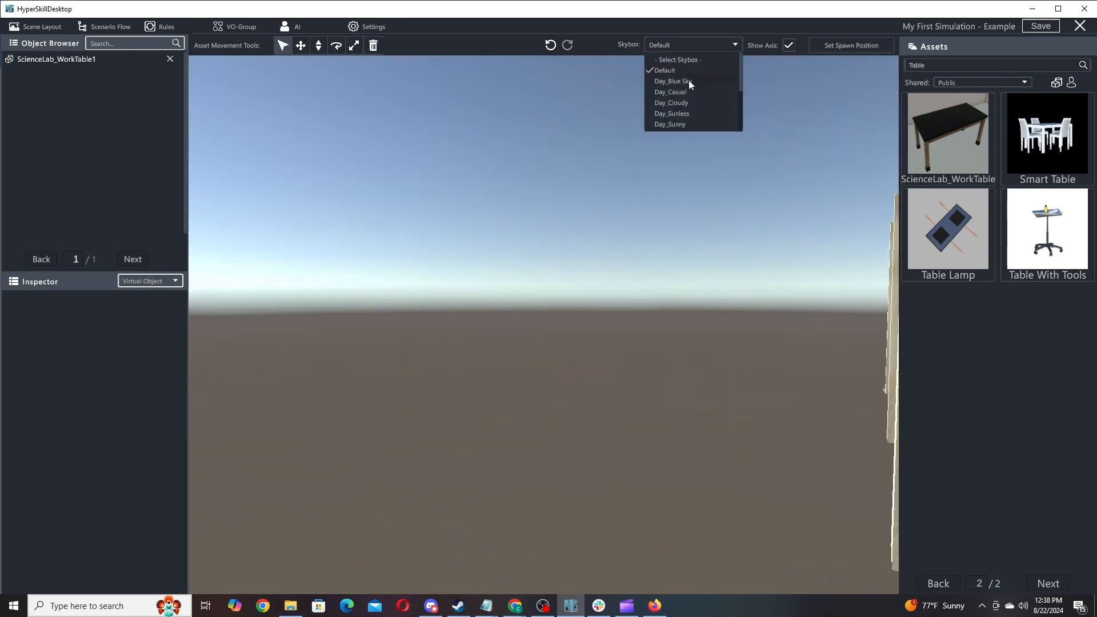
click(673, 81)
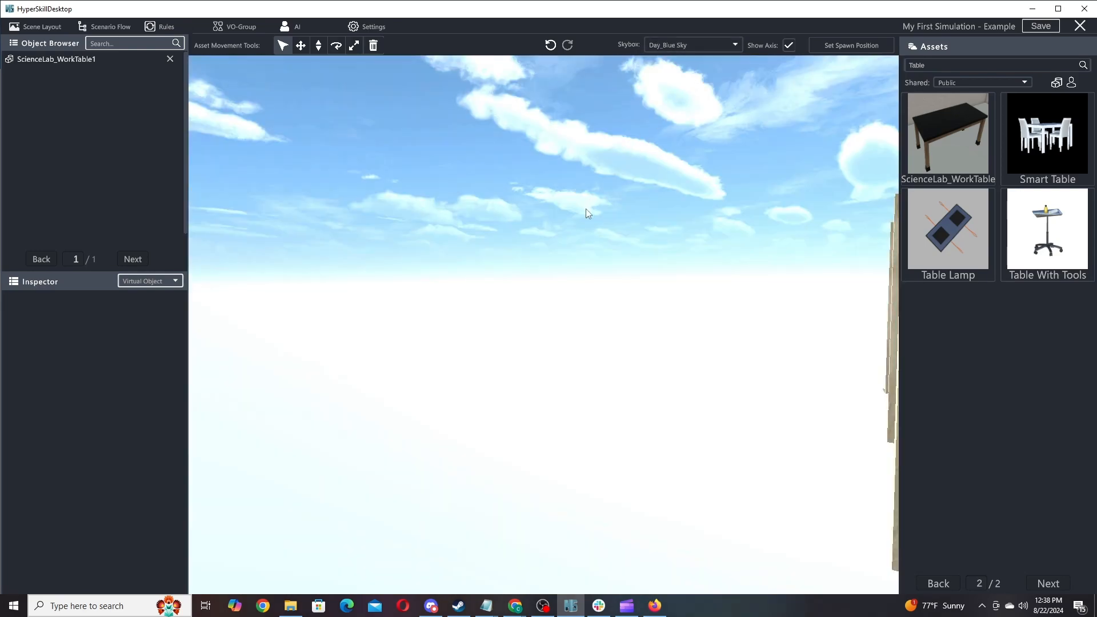
right_drag(587, 213, 386, 258)
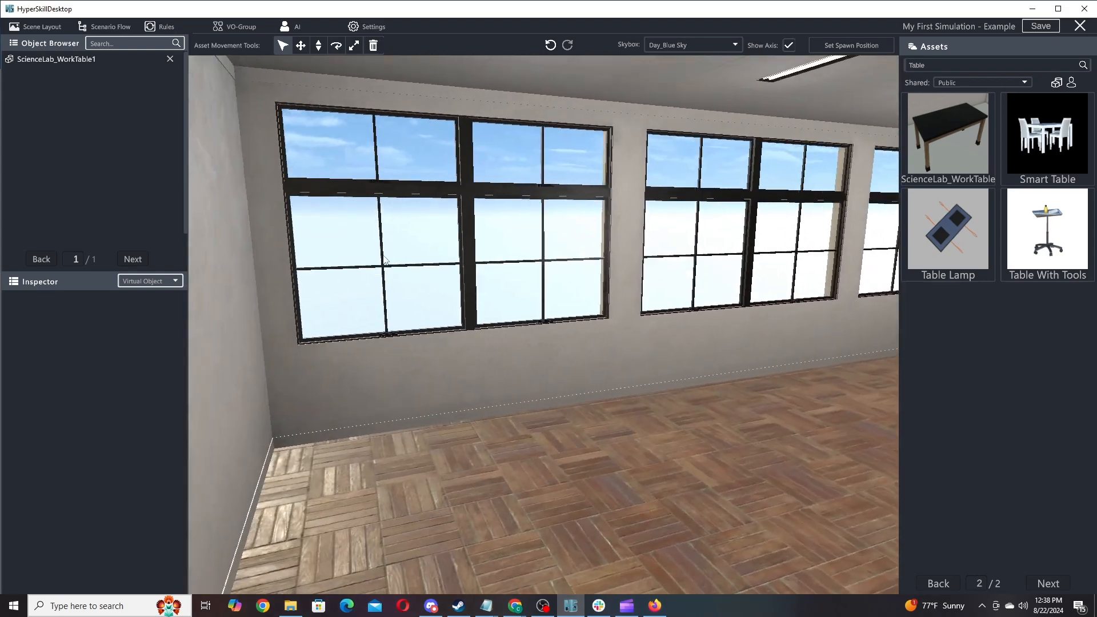
Try the Day_Casual and then the Space_Dark skyboxes.
click(669, 46)
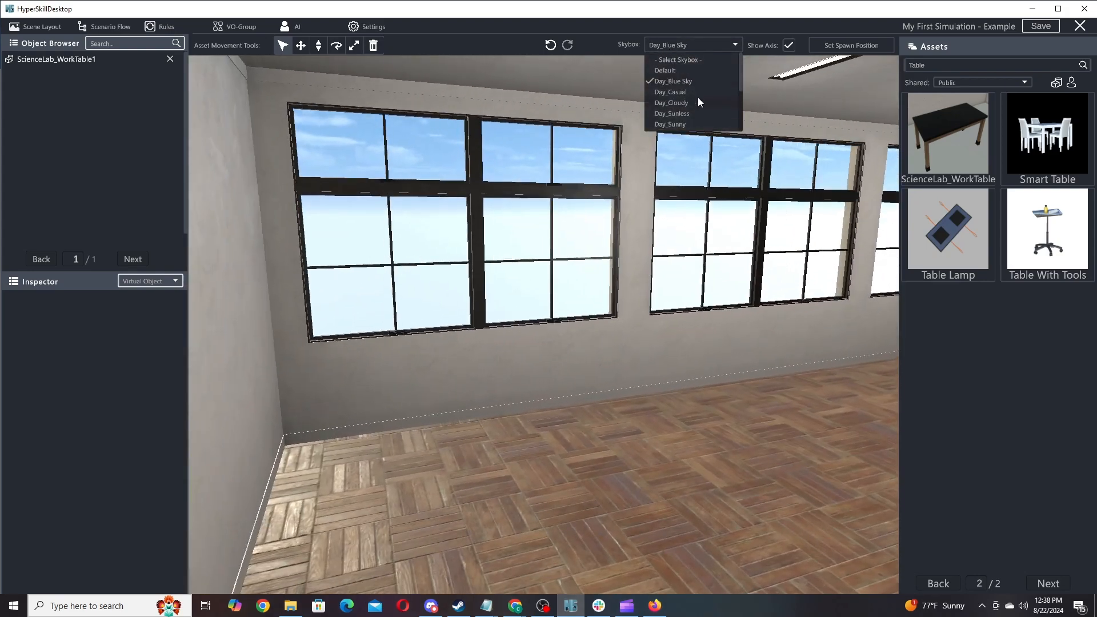
click(679, 91)
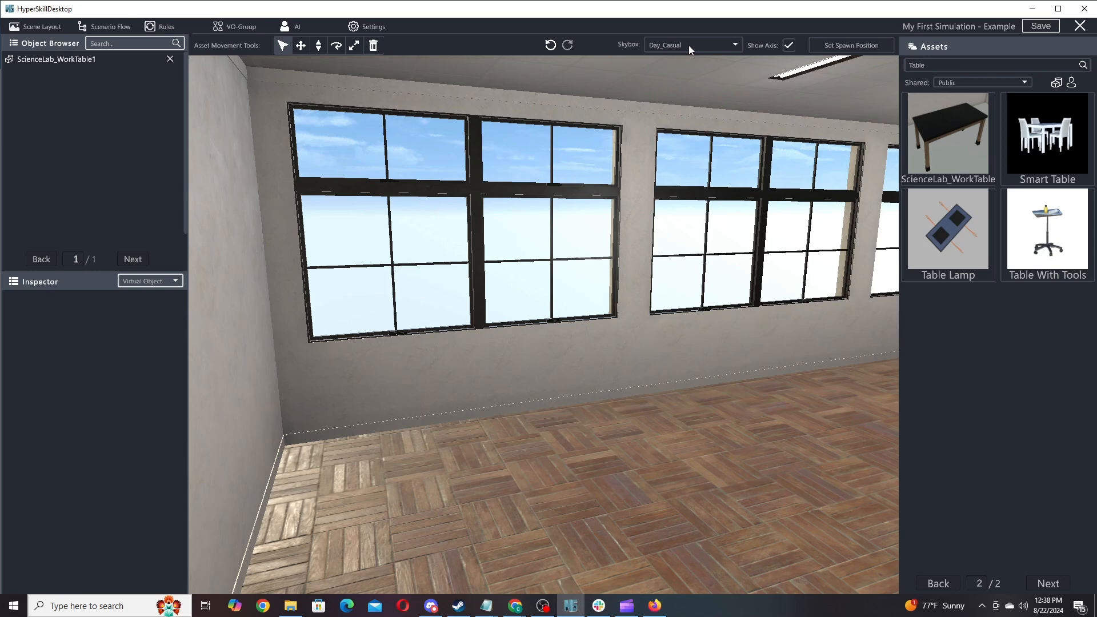
click(688, 45)
drag(738, 73, 737, 113)
click(695, 125)
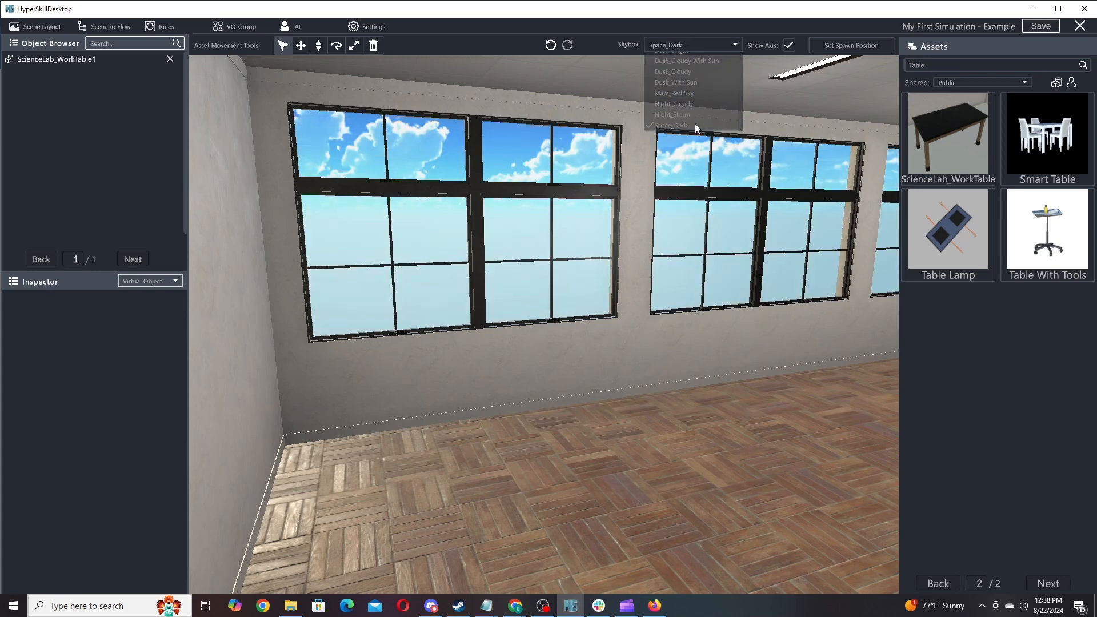
Fly out through the window and back, then restore the Day_Blue Sky skybox.
key(w)
right_drag(660, 338, 745, 320)
key(s)
click(712, 45)
click(707, 81)
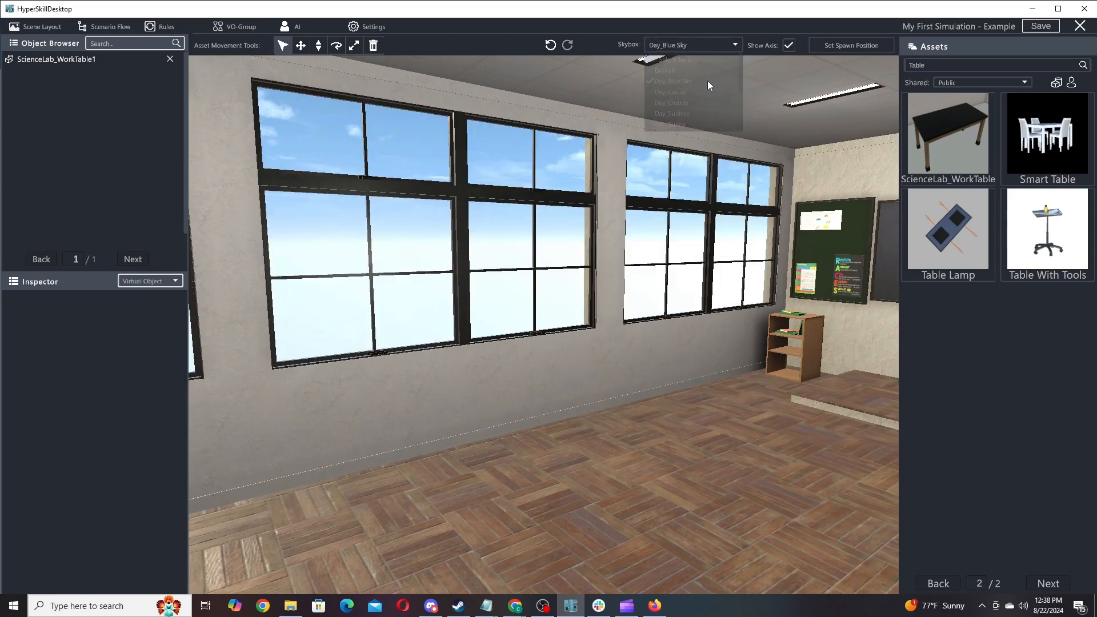
right_drag(458, 350, 732, 335)
right_drag(369, 306, 602, 348)
right_drag(412, 348, 471, 404)
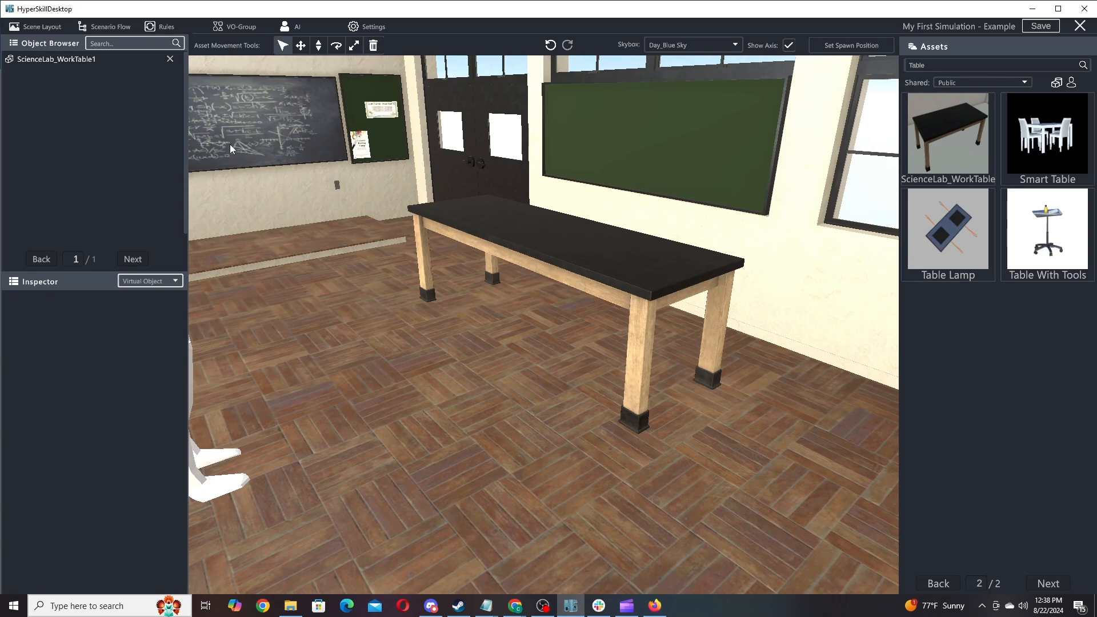
Select the work table and activate the MoveXZ floor-movement tool.
click(91, 60)
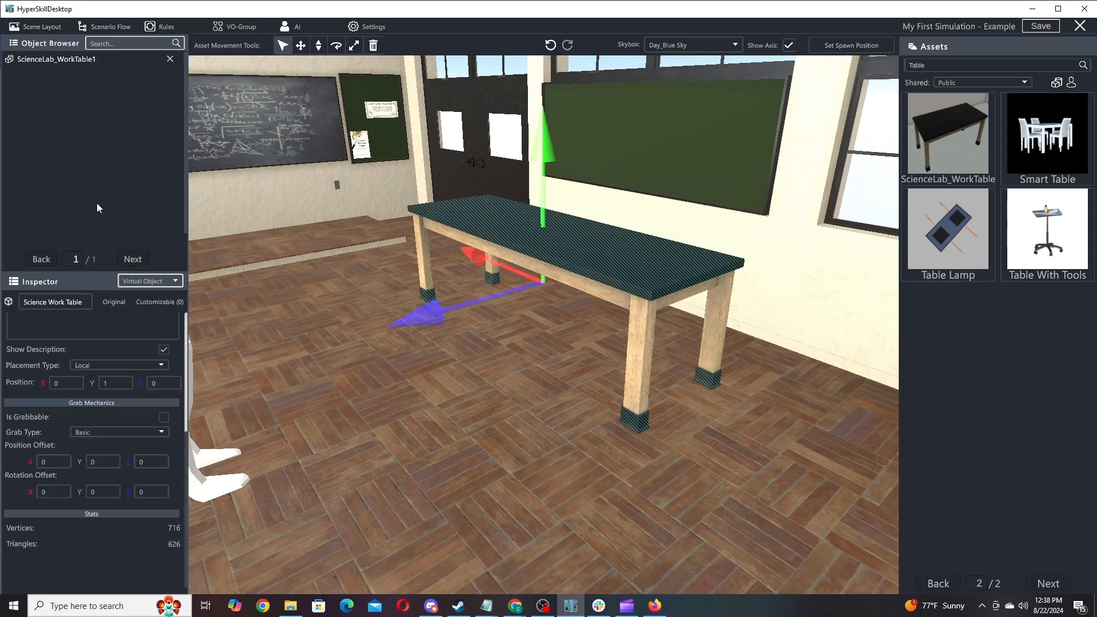
scroll(186, 337, up, 1)
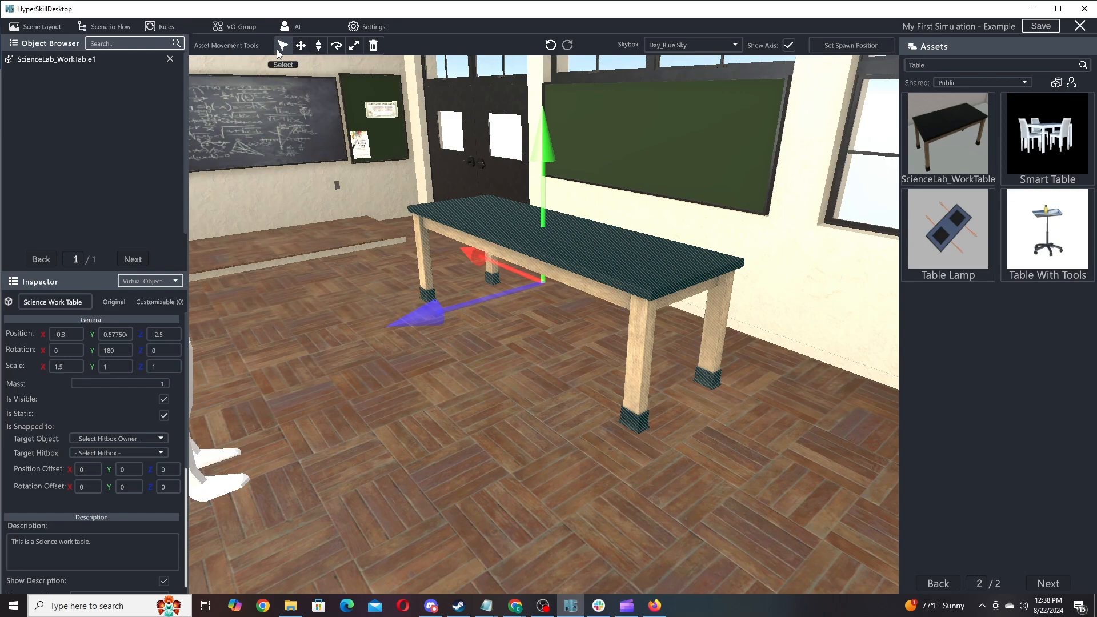
click(308, 317)
click(692, 269)
click(785, 378)
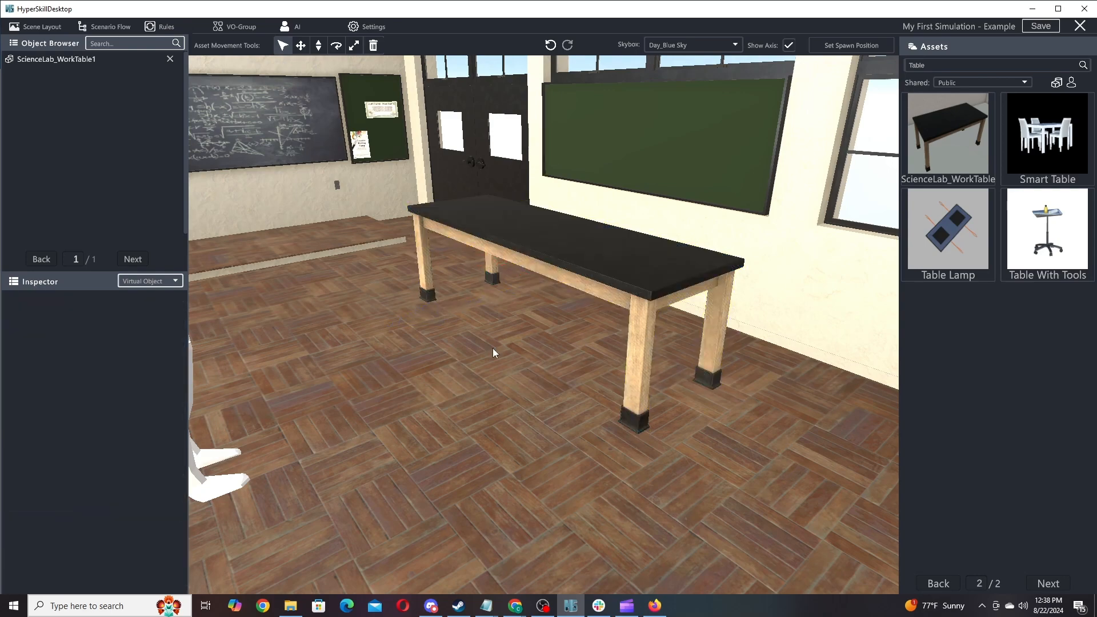
click(508, 266)
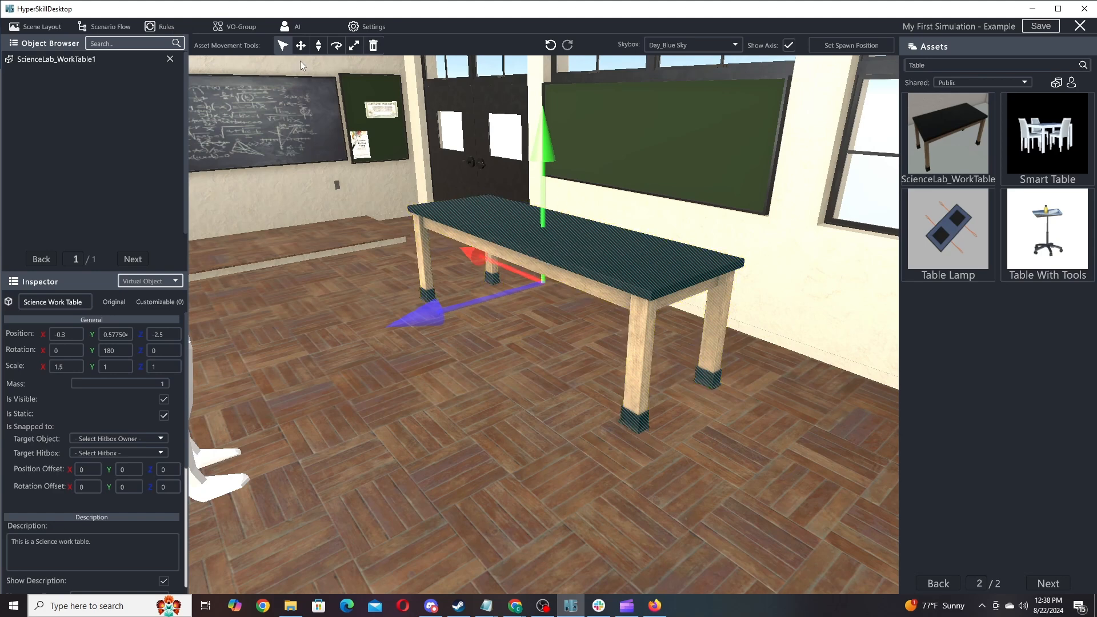
click(312, 262)
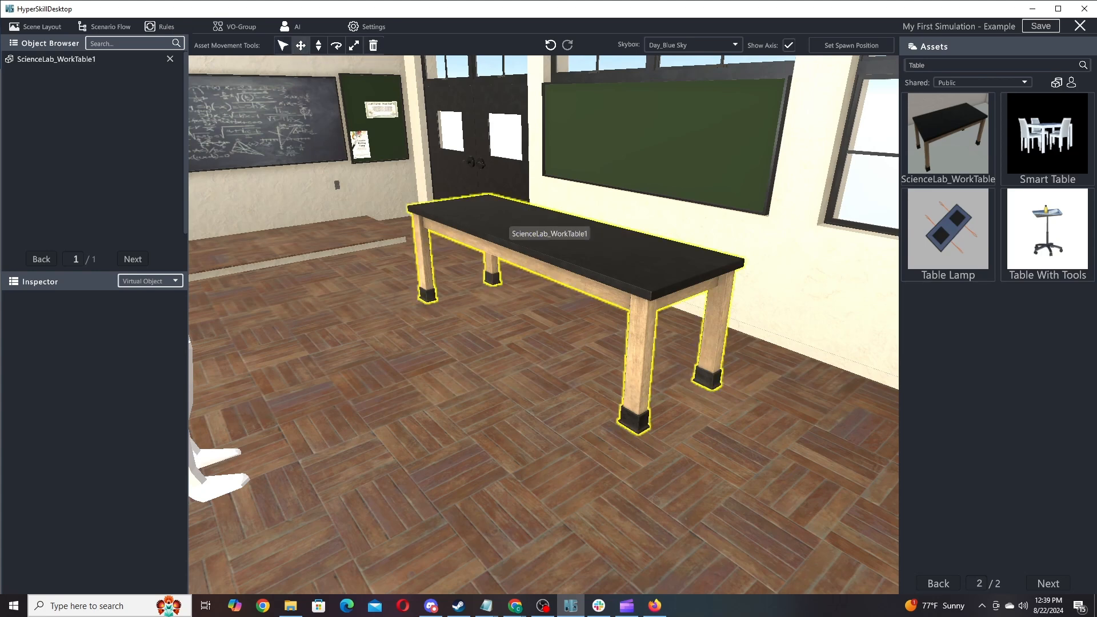
Slide the table across the floor to X -0.21835, Z -1.61895, then adjust its height with MoveY.
click(539, 245)
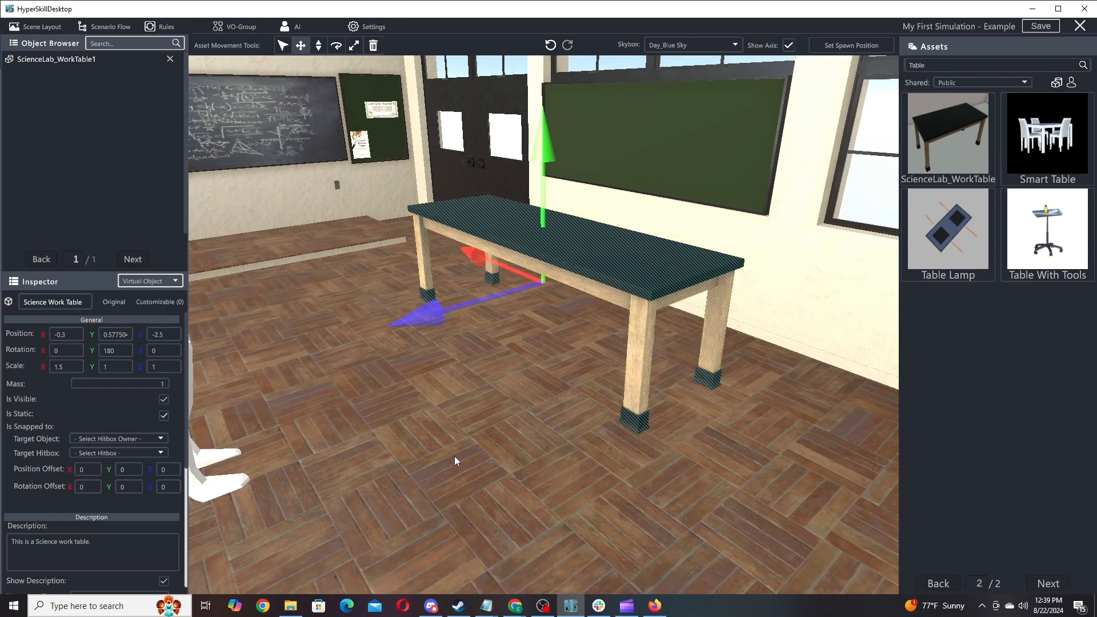
drag(454, 455, 264, 505)
drag(380, 480, 438, 465)
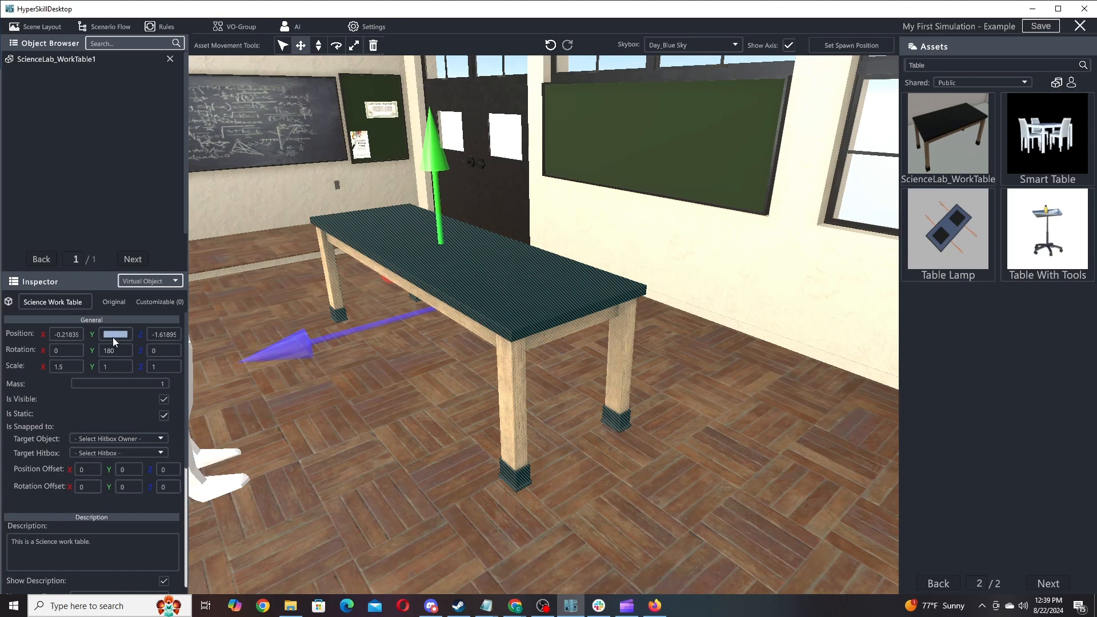
click(320, 49)
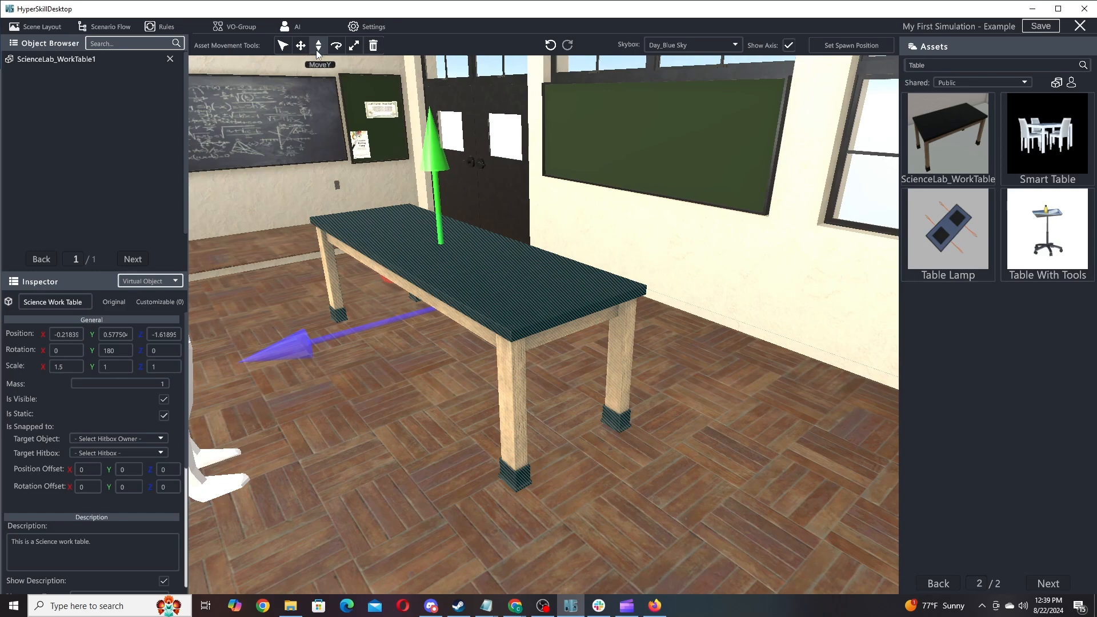
drag(525, 288, 525, 343)
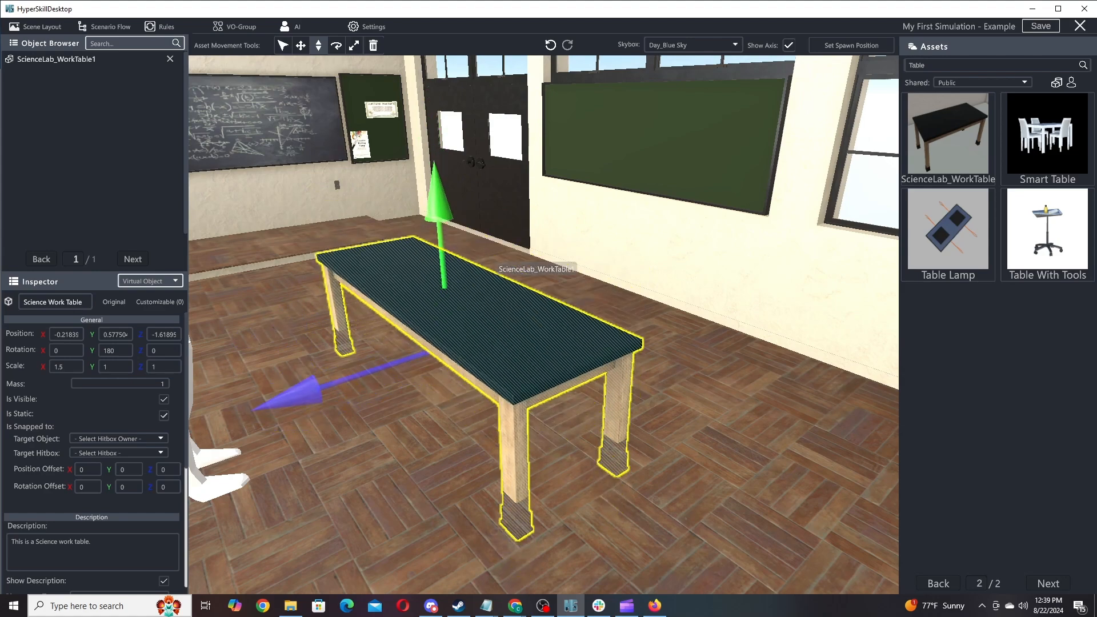
Rest the table on the floor at height 0.5775044, rotate it to 180.7, and scale it to about 1.46 × 0.96.
click(121, 334)
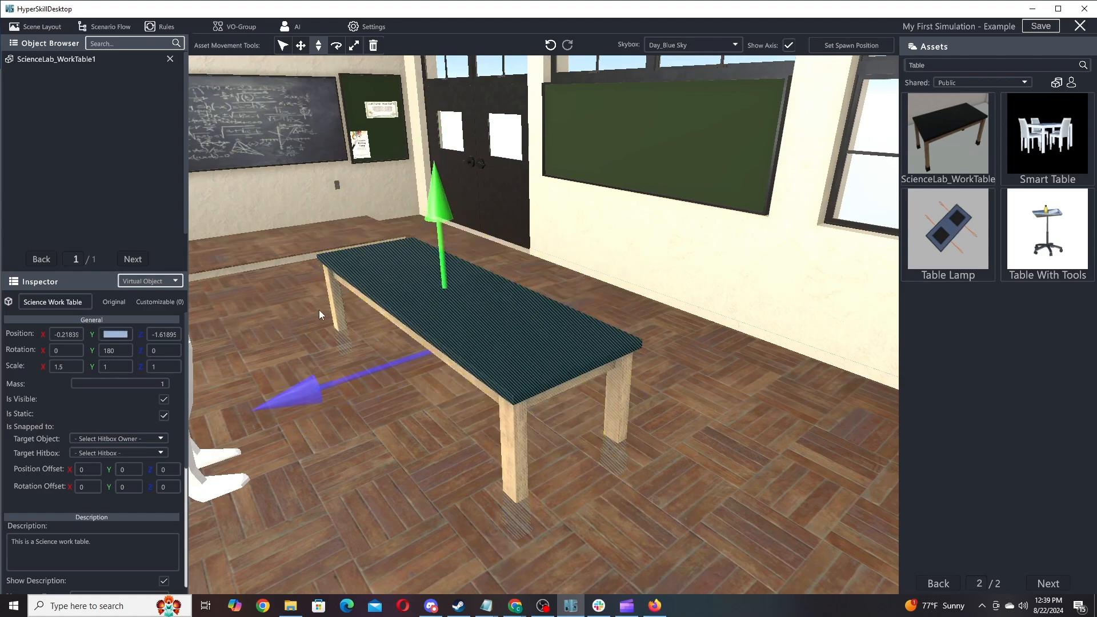
drag(319, 314, 348, 210)
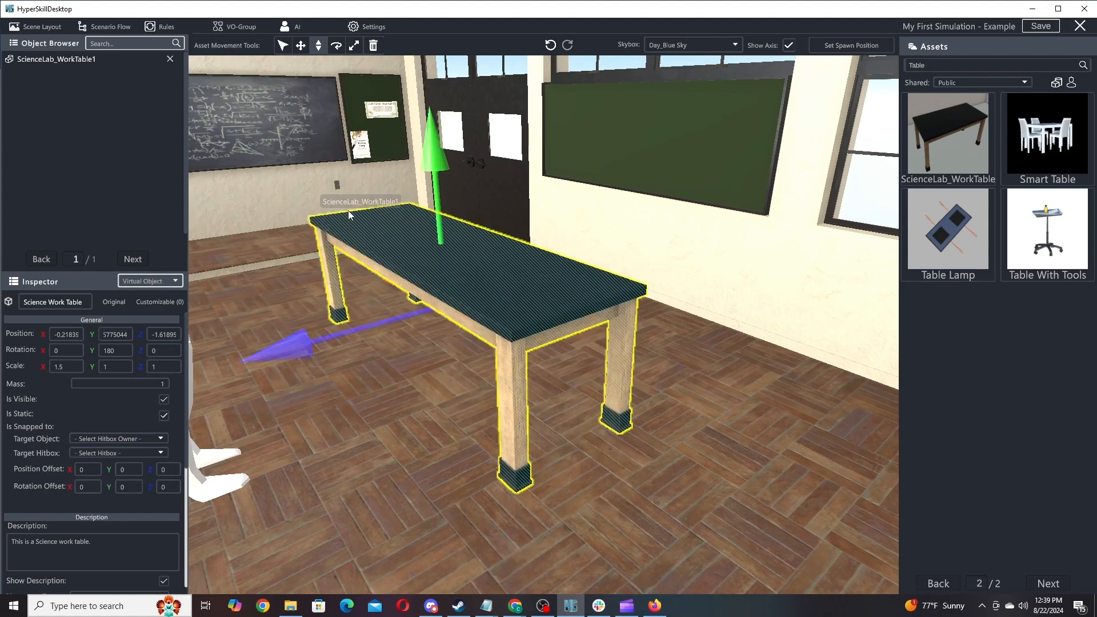
click(336, 46)
drag(441, 300, 365, 352)
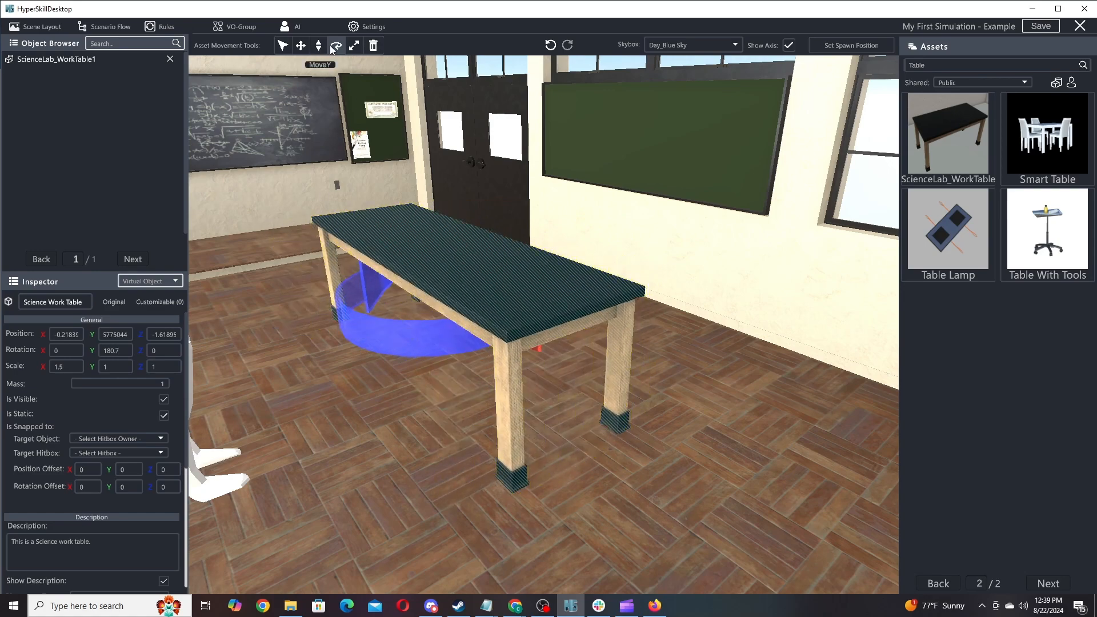
click(354, 48)
mouse_move(519, 342)
mouse_down()
mouse_move(577, 332)
mouse_move(483, 342)
mouse_move(550, 335)
mouse_move(535, 336)
mouse_up()
drag(517, 397, 557, 310)
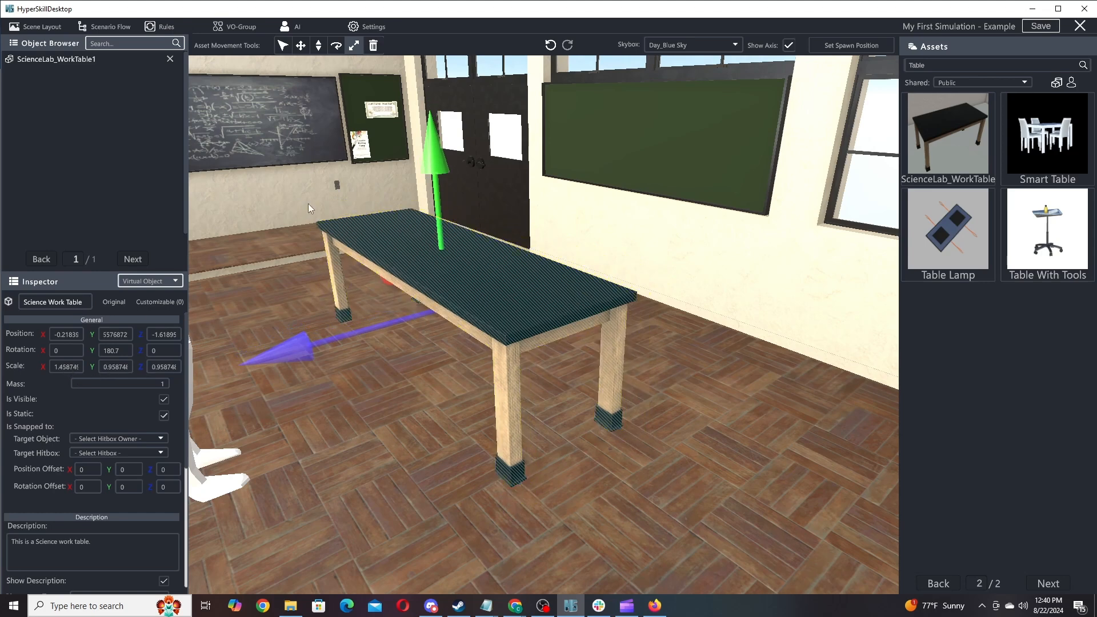
click(375, 46)
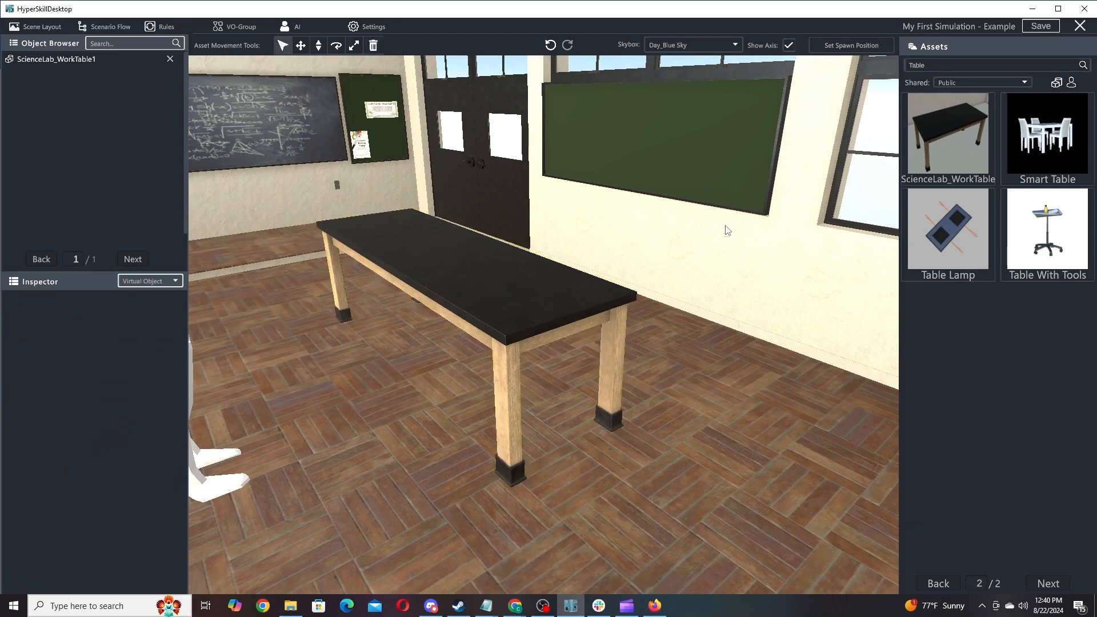
click(941, 155)
key(d)
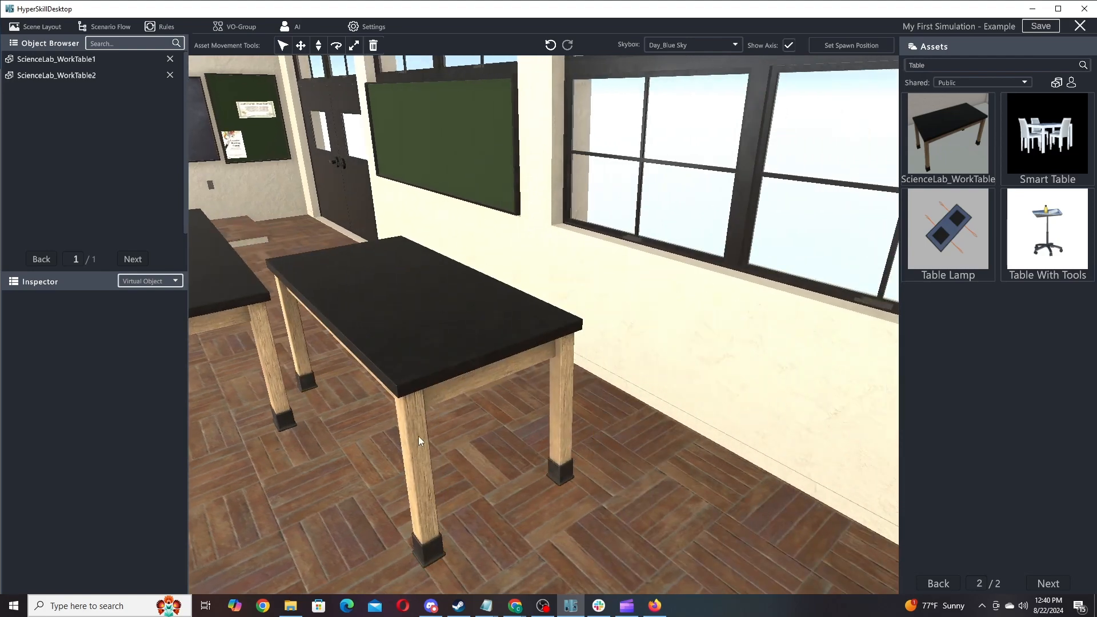
key(s)
key(w)
click(594, 464)
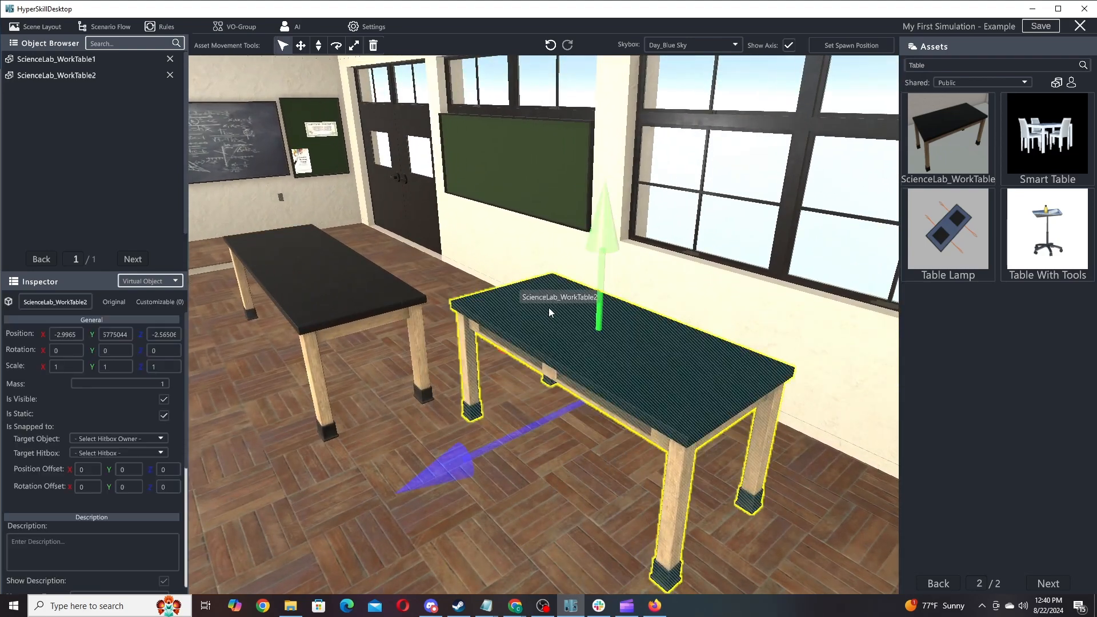
click(372, 46)
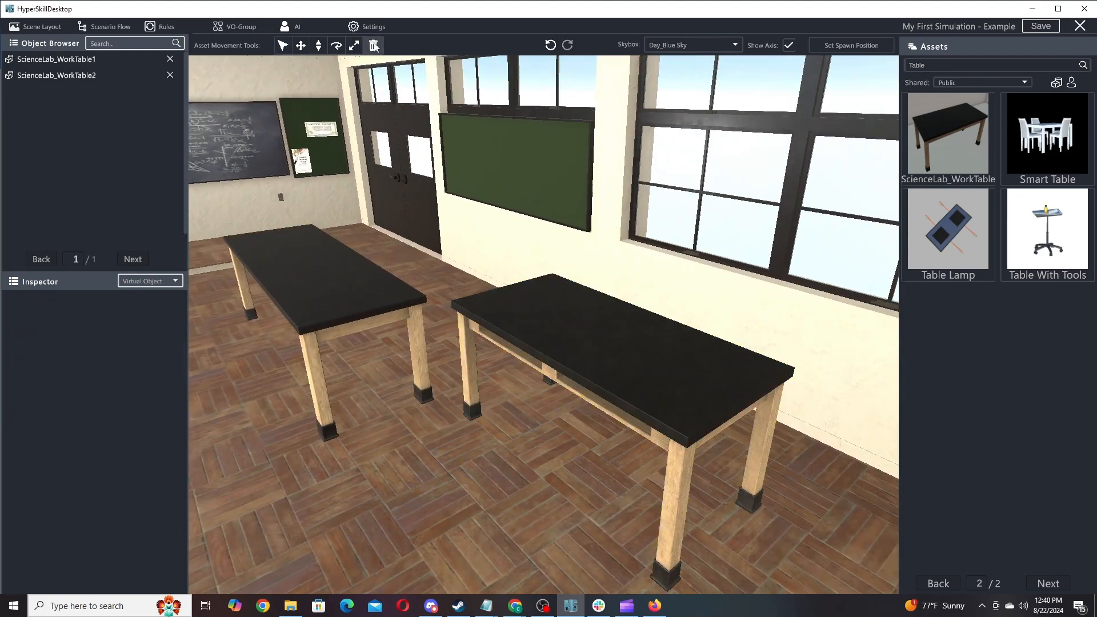
click(585, 319)
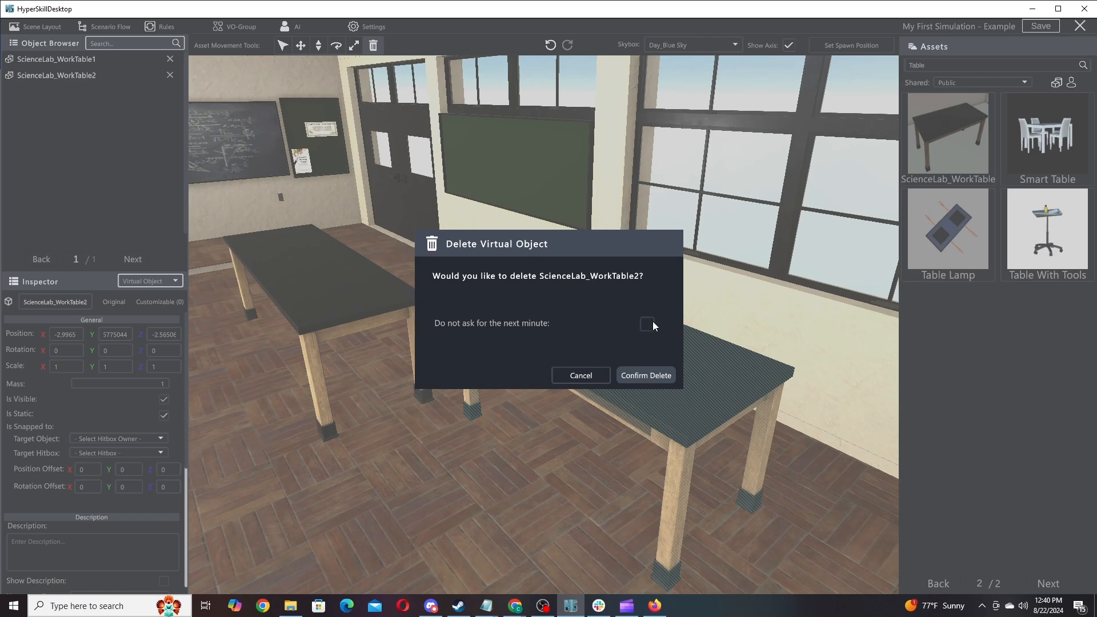
click(648, 377)
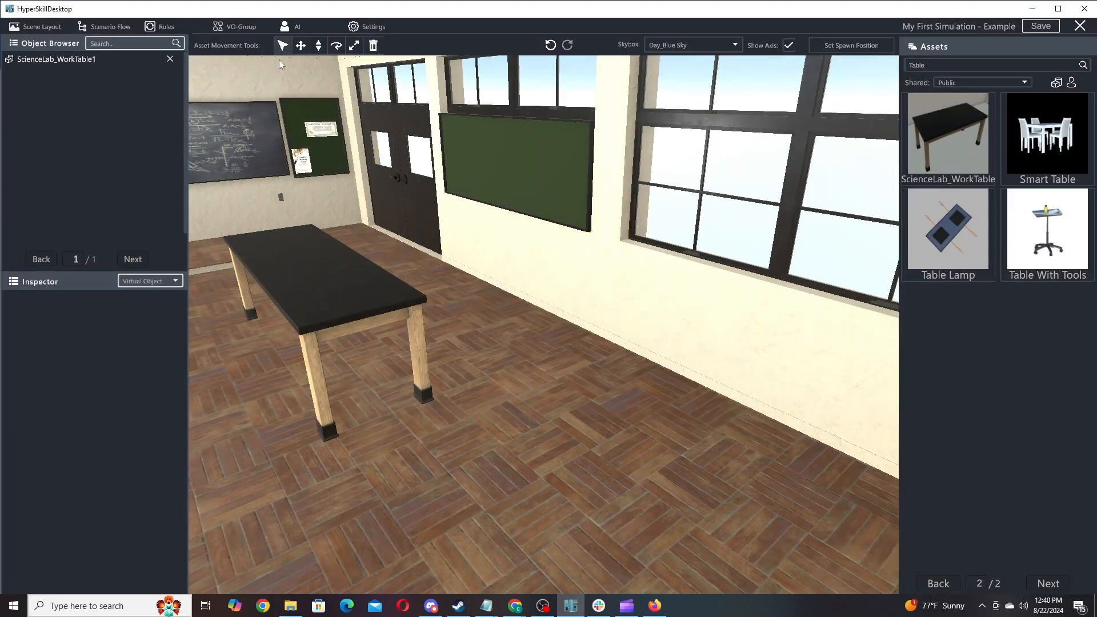
click(365, 293)
Set the work table's X position to 0.25 and its Y rotation to 0.
click(66, 334)
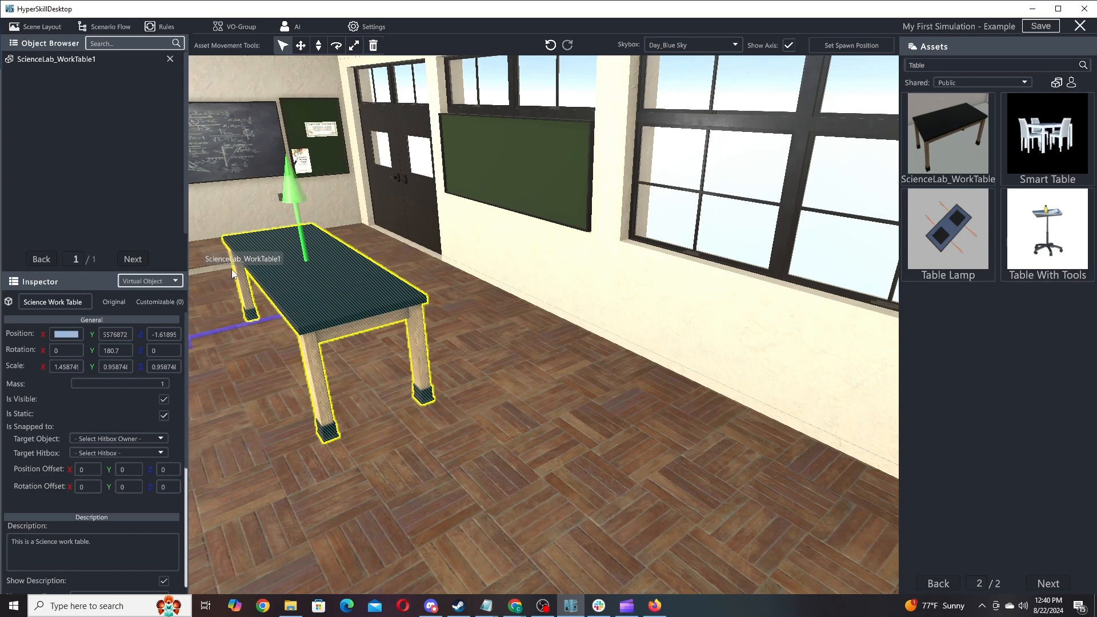
text(0.25)
key(Return)
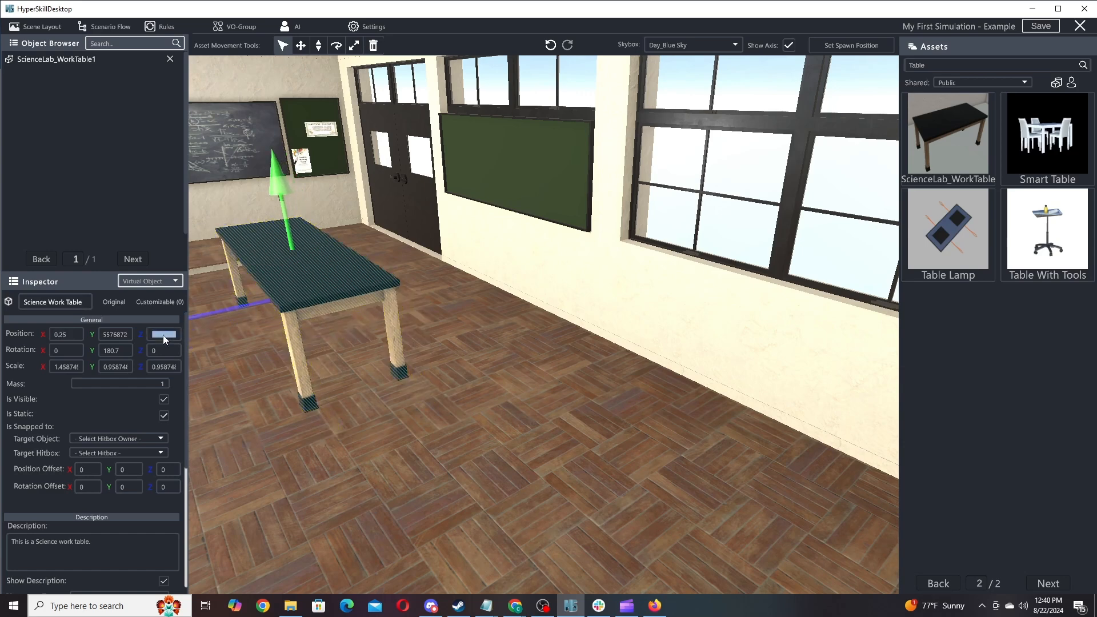
click(109, 350)
text(0)
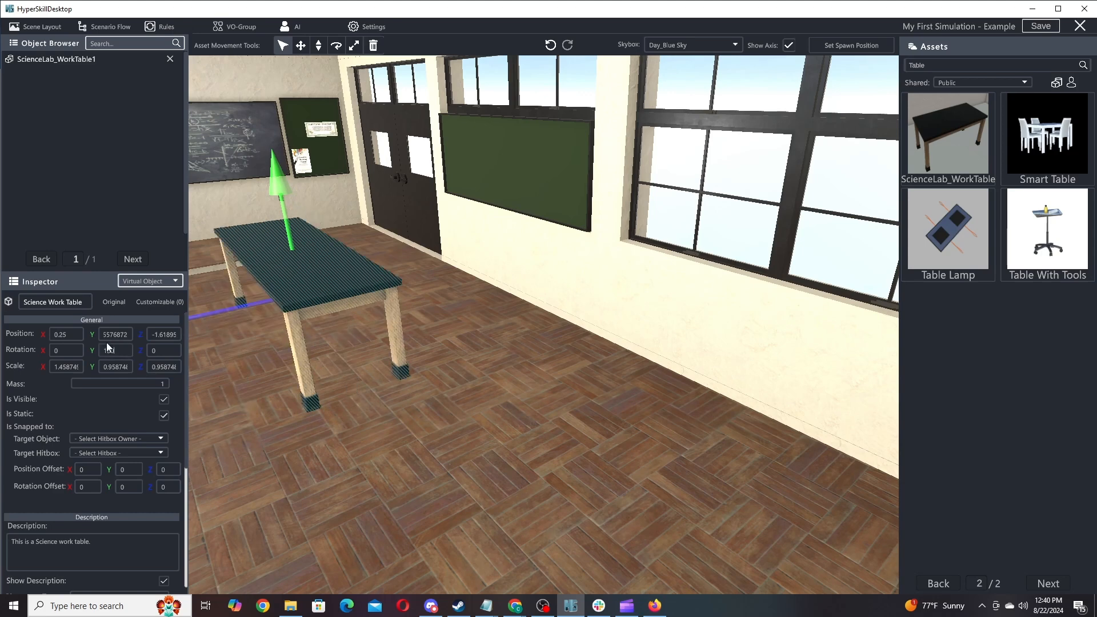
Scale the work table to 1.51 on X, with height and depth scale 1.
click(69, 366)
text(1.5)
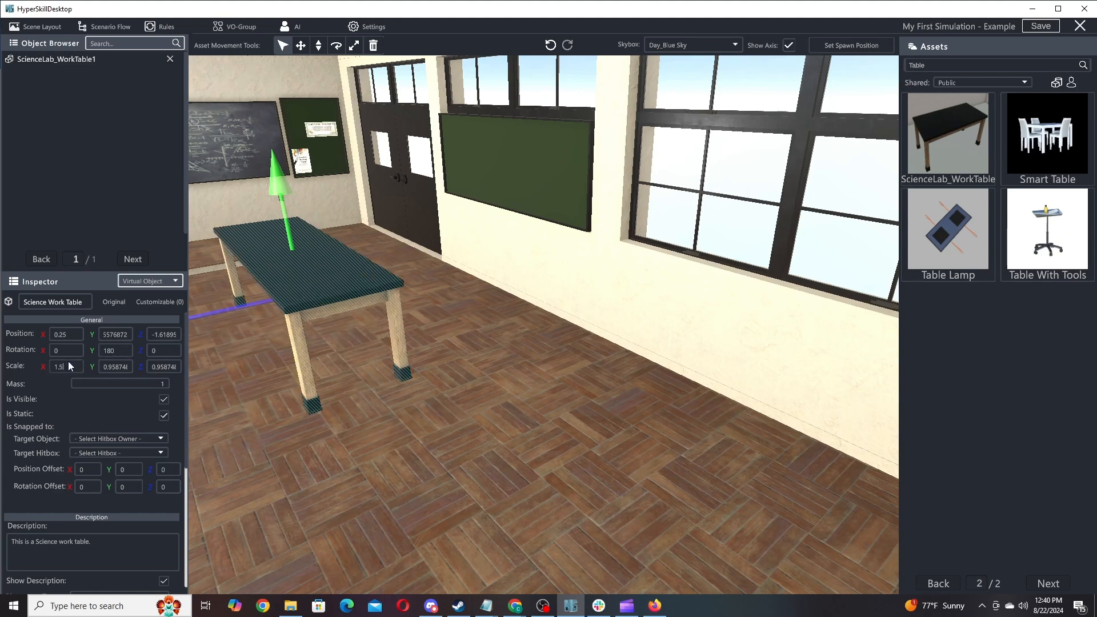
text(1)
click(162, 367)
text(1)
Enter -2-3 as the table's Z position, with the view shifted toward the window wall.
click(163, 331)
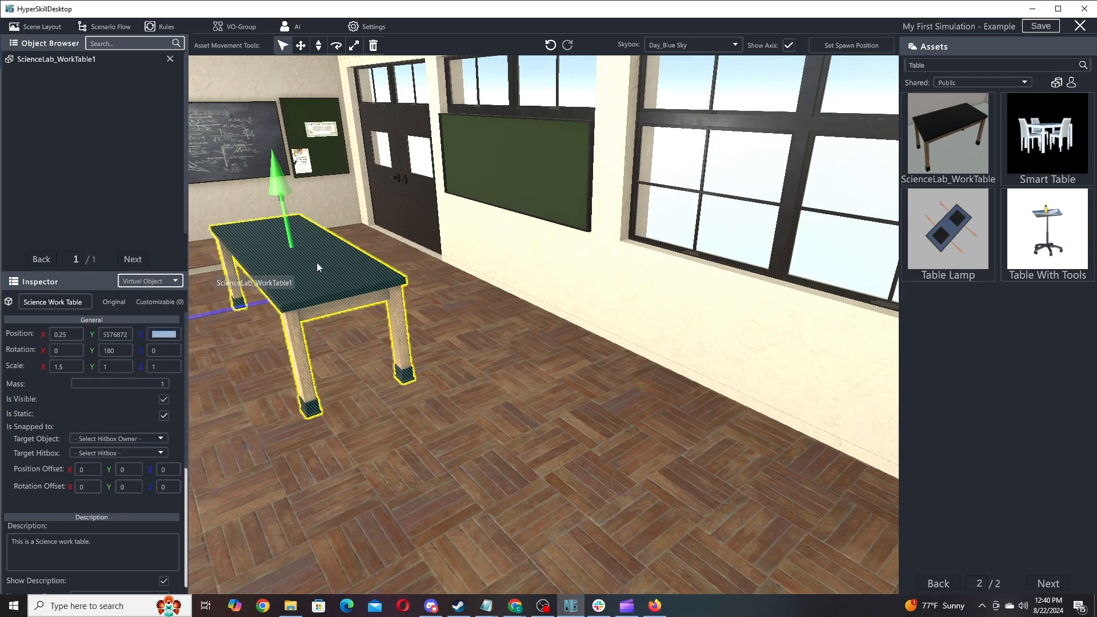
click(301, 46)
drag(360, 336, 601, 372)
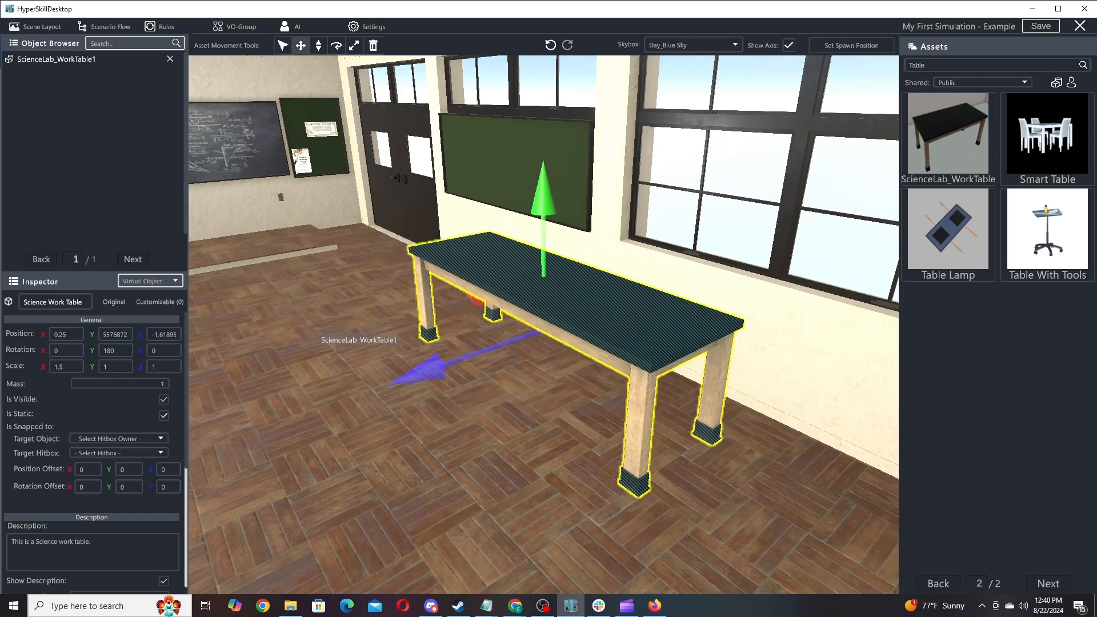
text(-2)
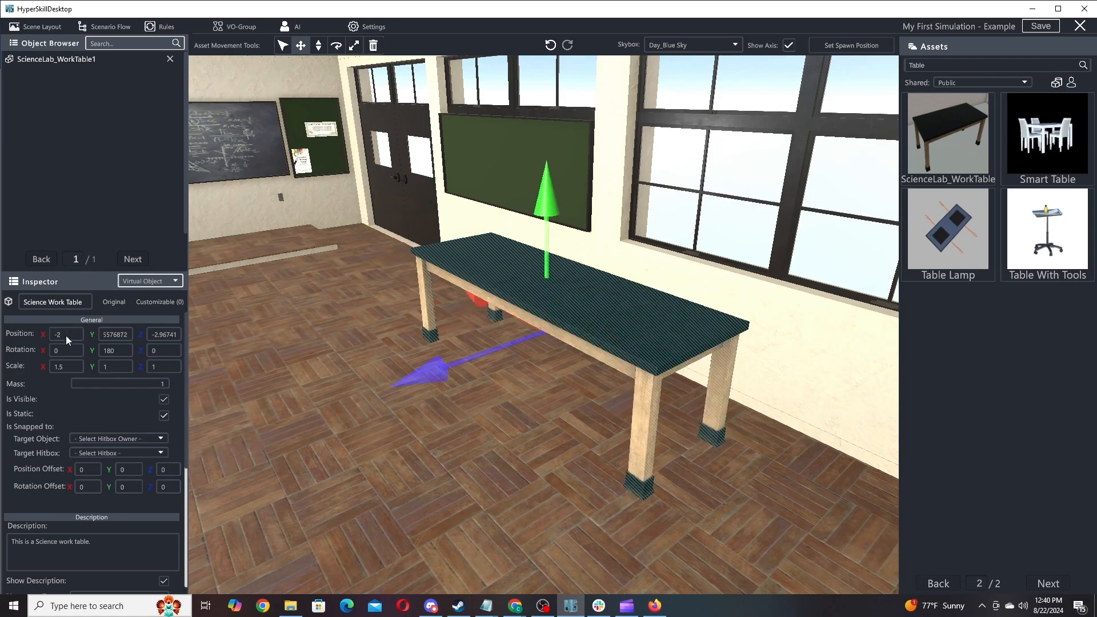
text(-3)
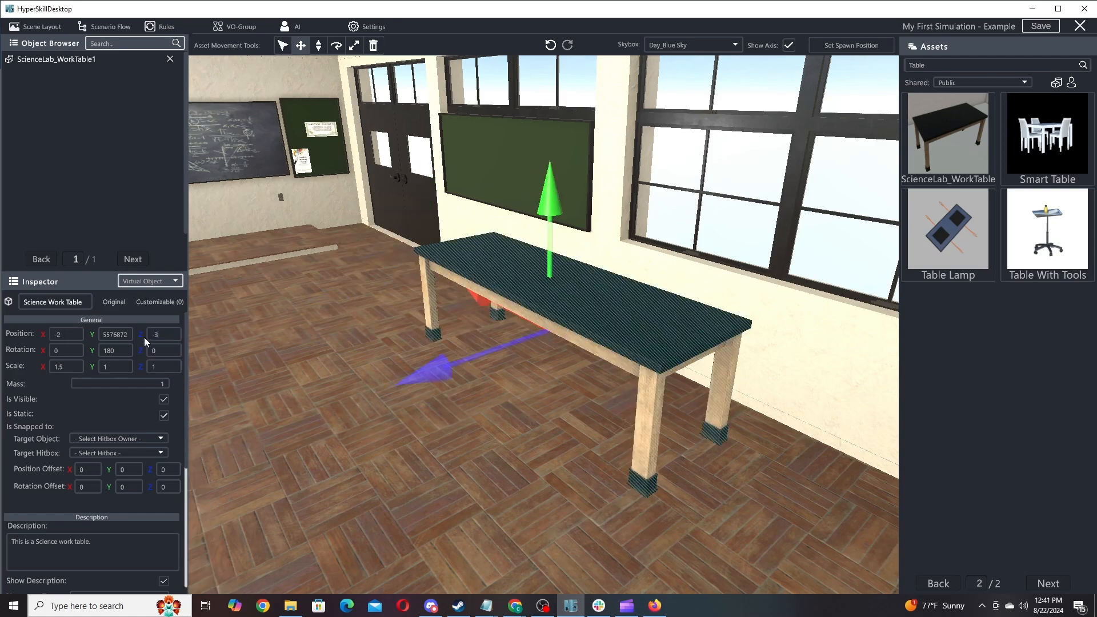
right_drag(532, 344, 808, 355)
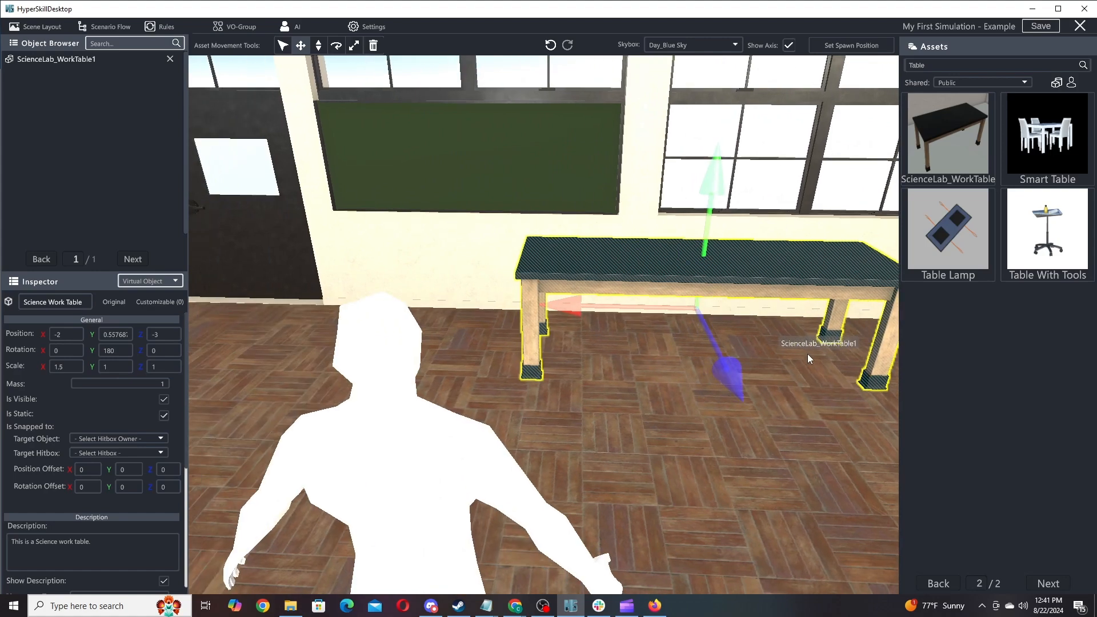
Change the table's X position to -1.5, then view the chalkboard wall.
click(75, 336)
text(-)
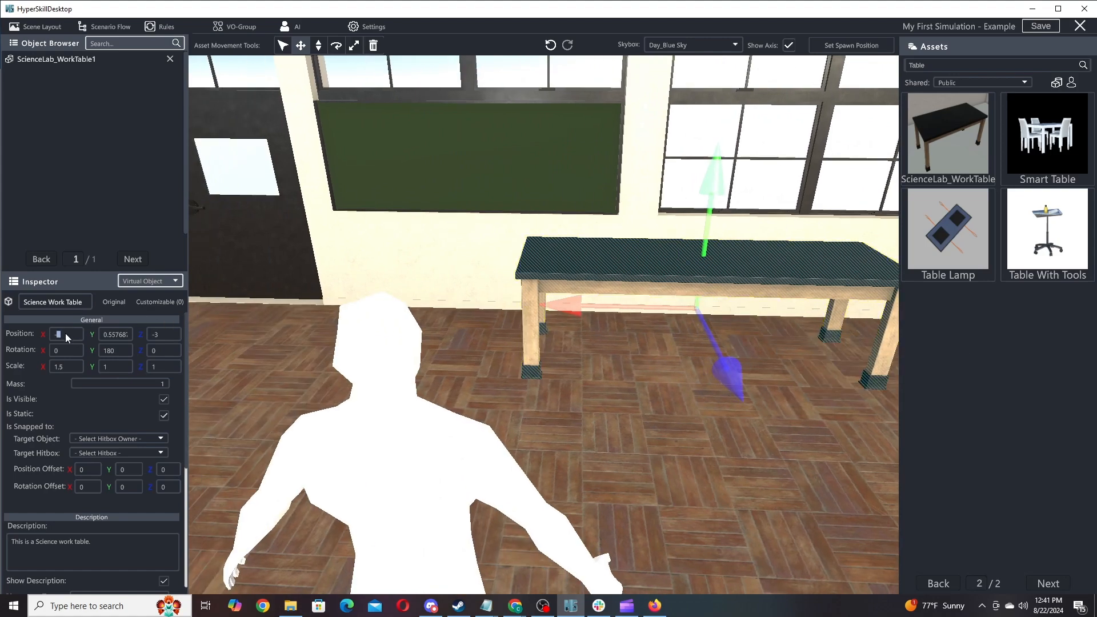
text(1.5)
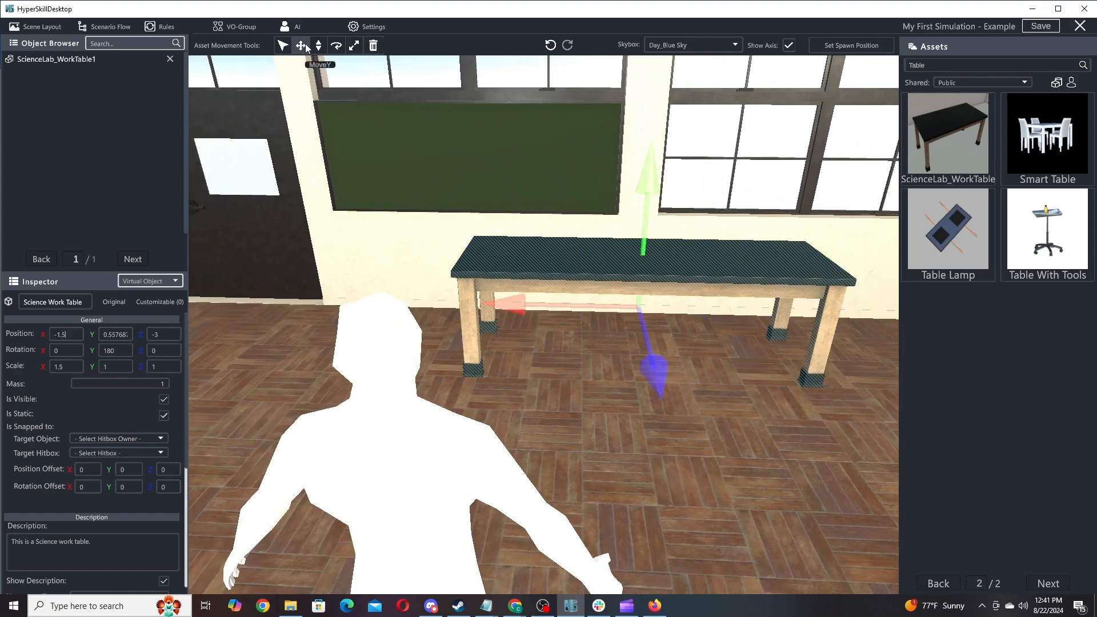
click(743, 506)
right_drag(748, 485, 558, 380)
Reselect the work table, enter 0 in its field, then move the camera closer to it.
click(674, 264)
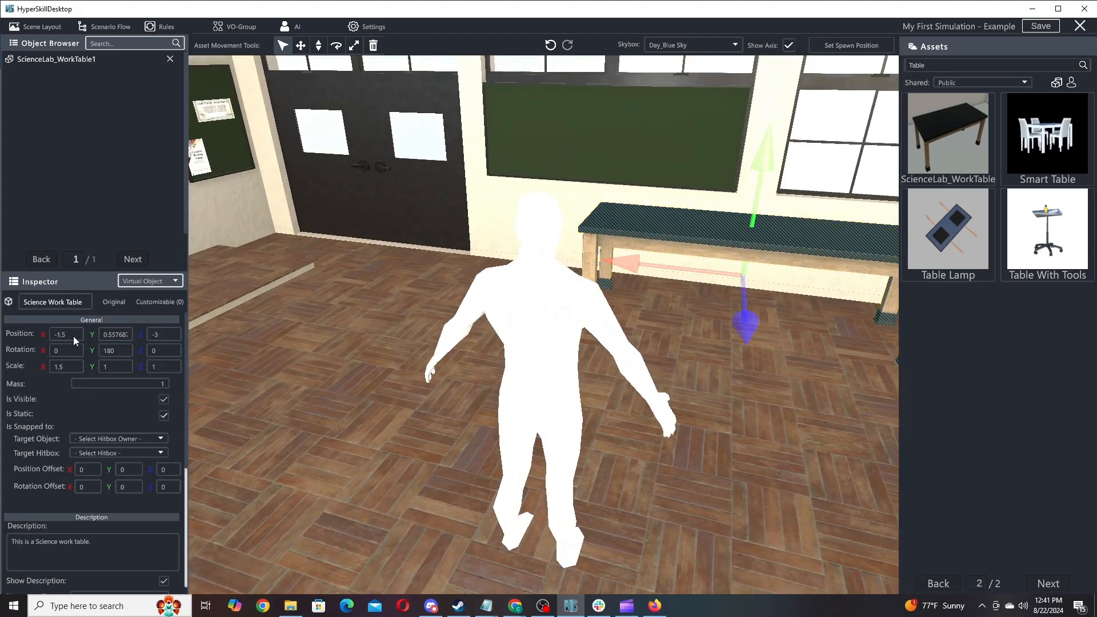
text(0)
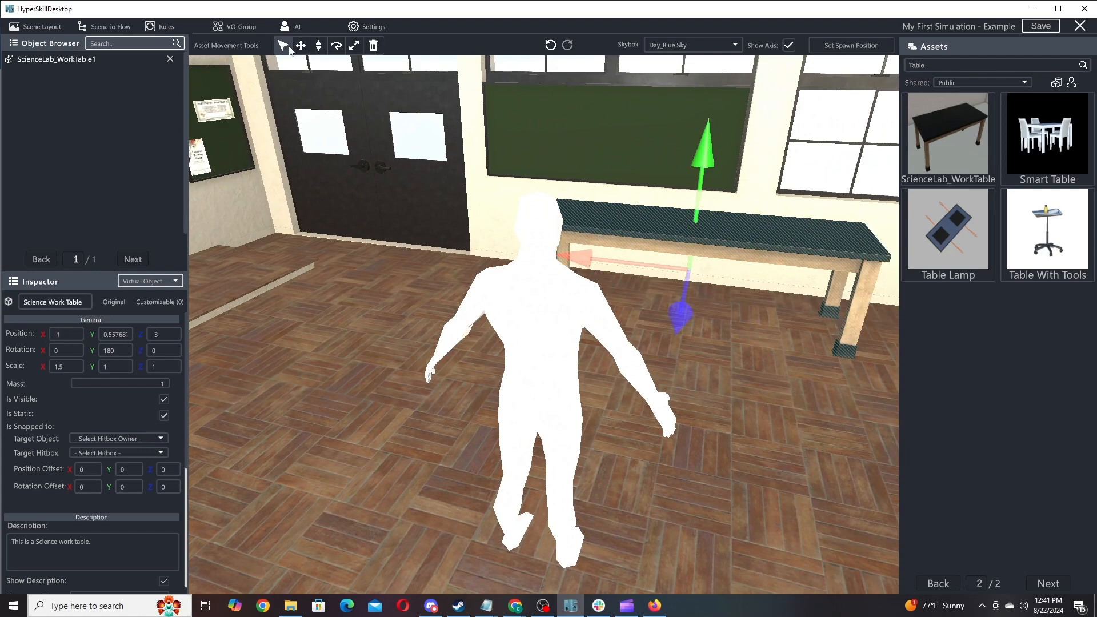
click(396, 293)
right_drag(416, 303, 170, 291)
key(d)
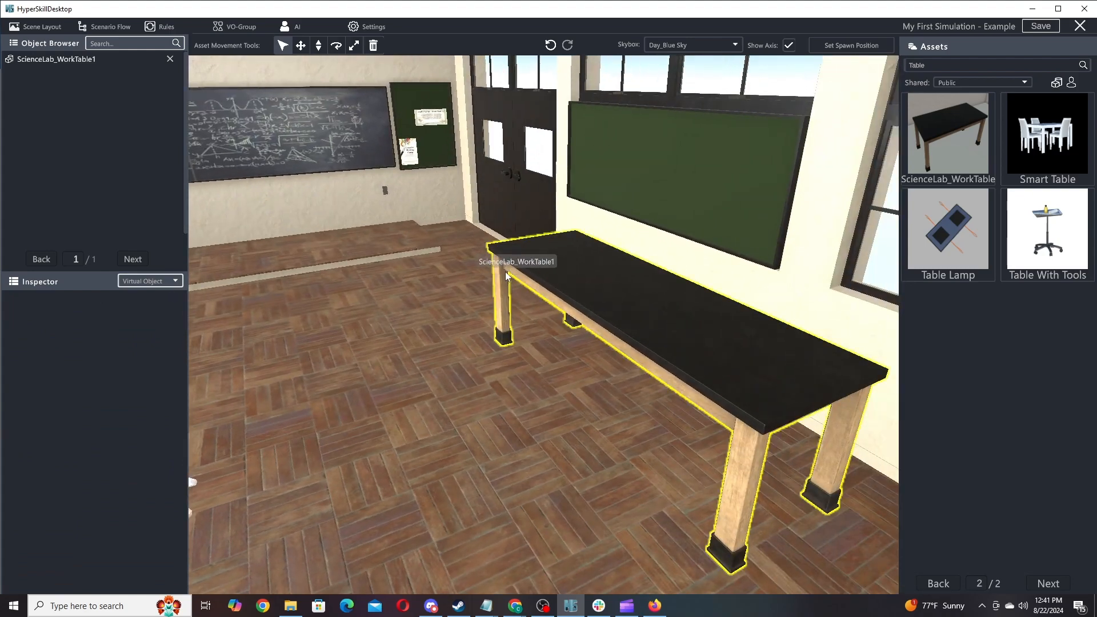
key(s)
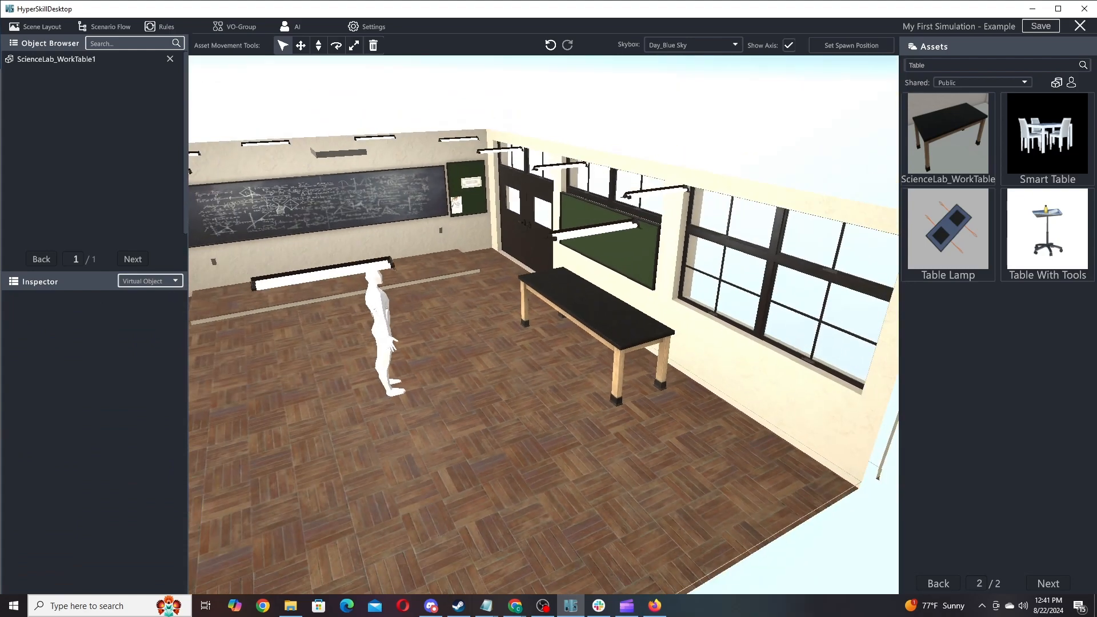
key(w)
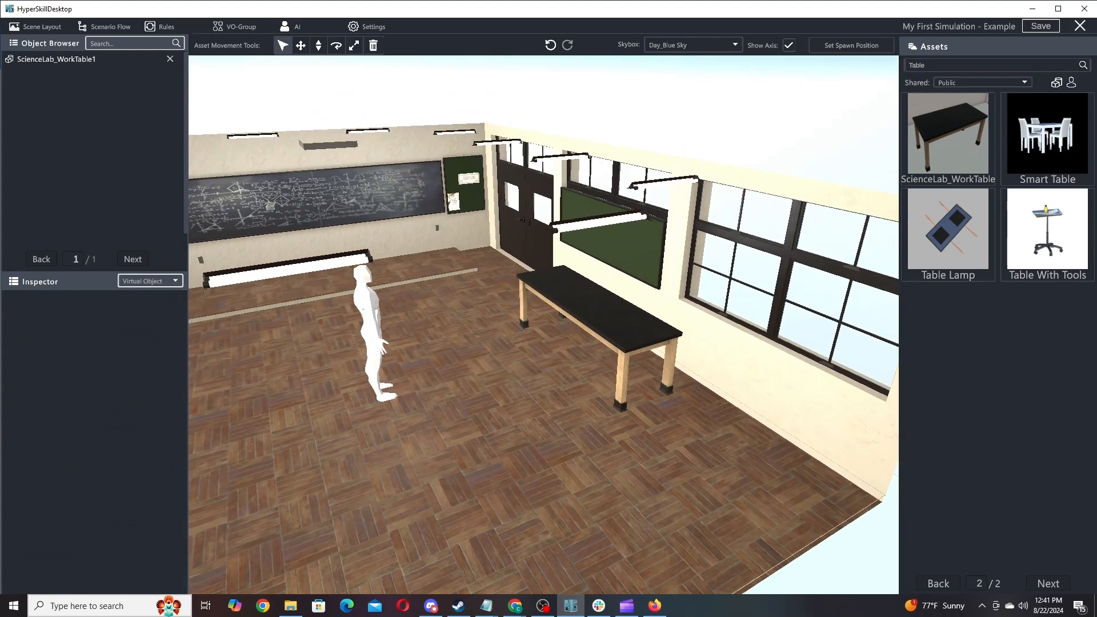
key(alt+Tab)
right_drag(716, 321, 612, 330)
key(w)
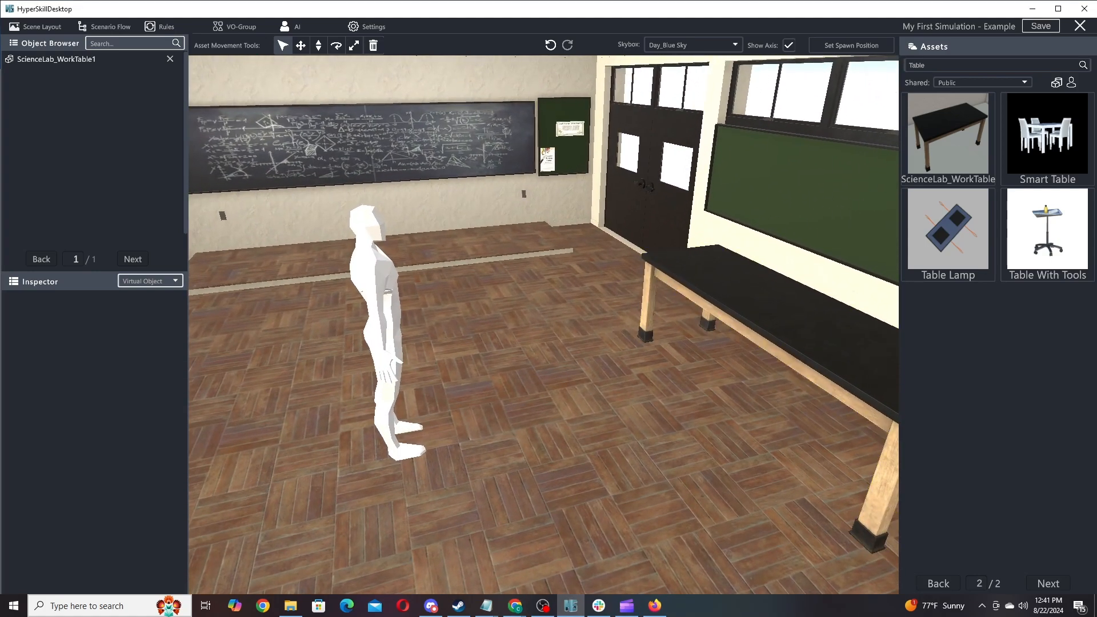
key(alt+Tab)
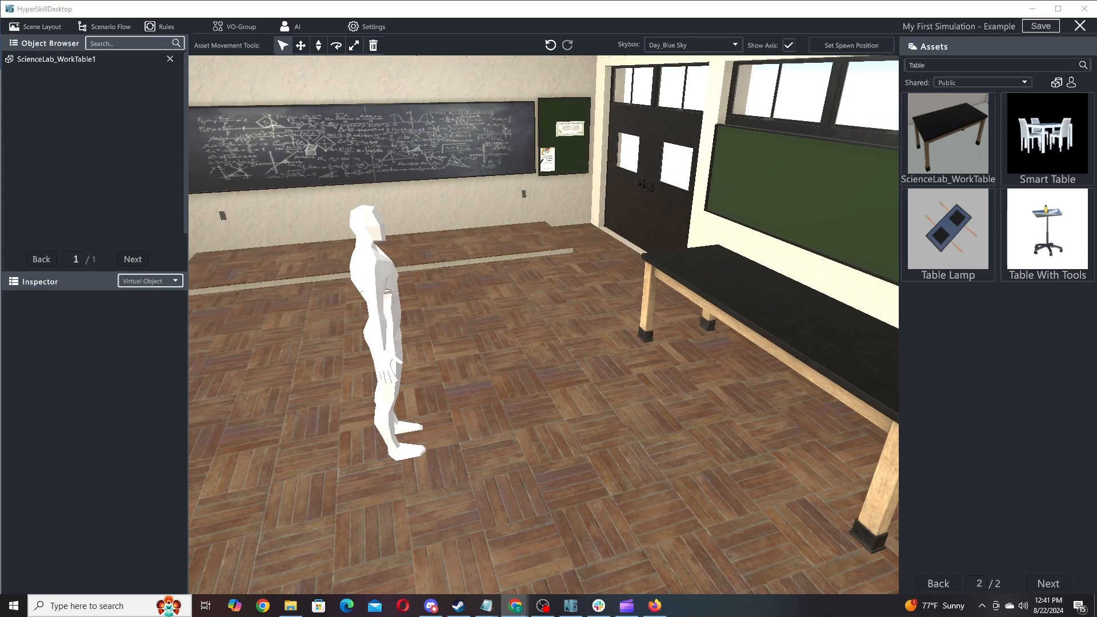